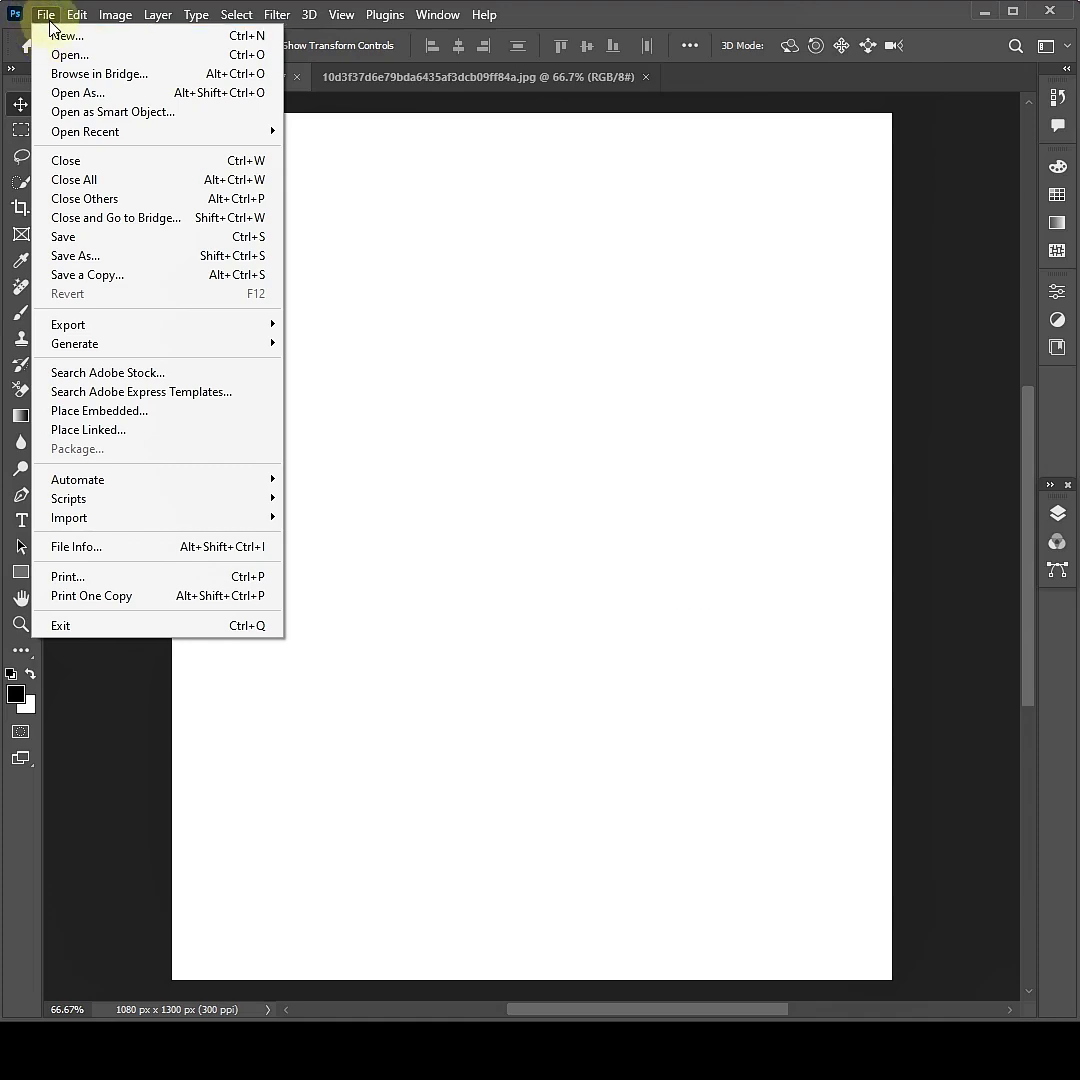
{"action": "left_click", "coordinate": [52, 36]}
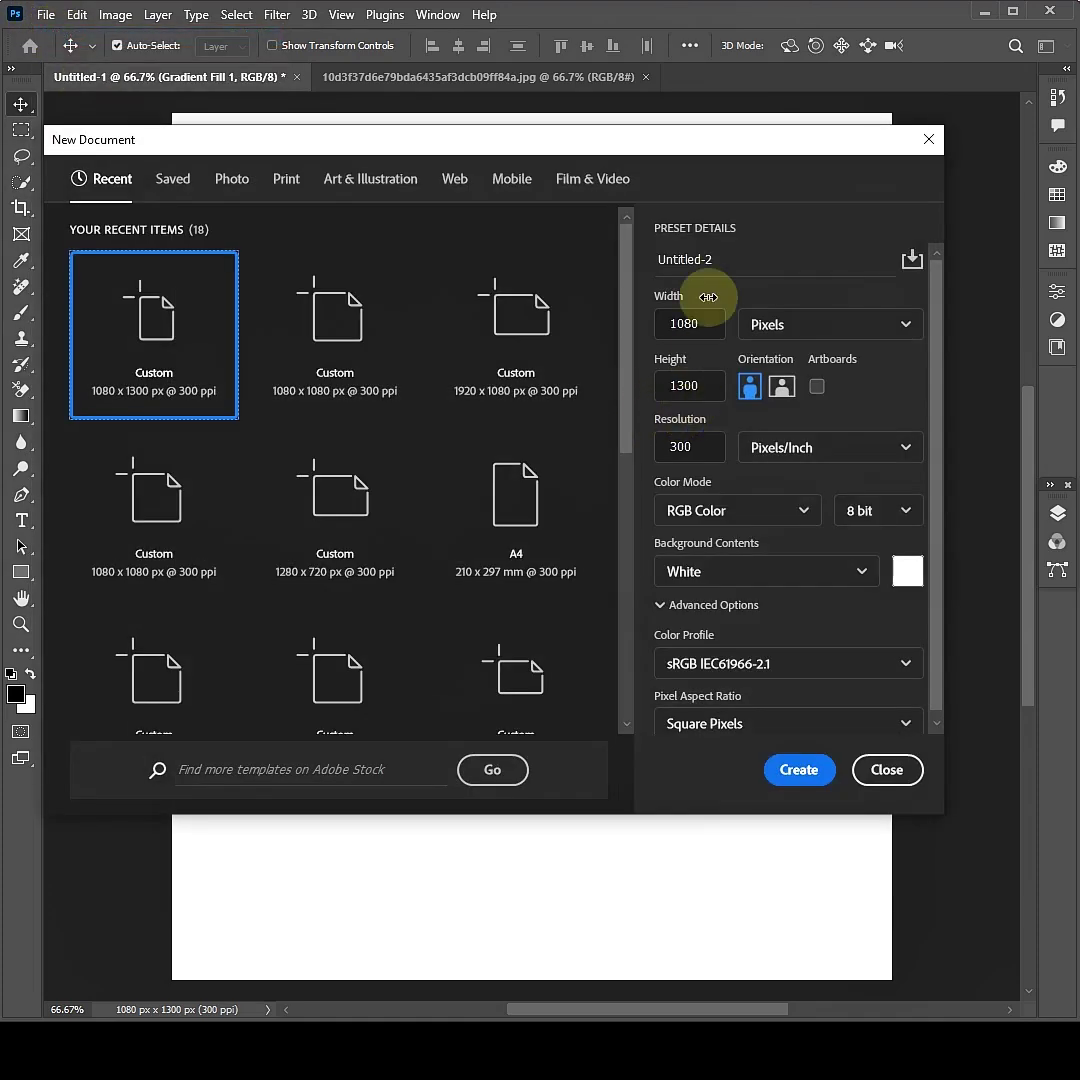
{"action": "left_click", "coordinate": [699, 323]}
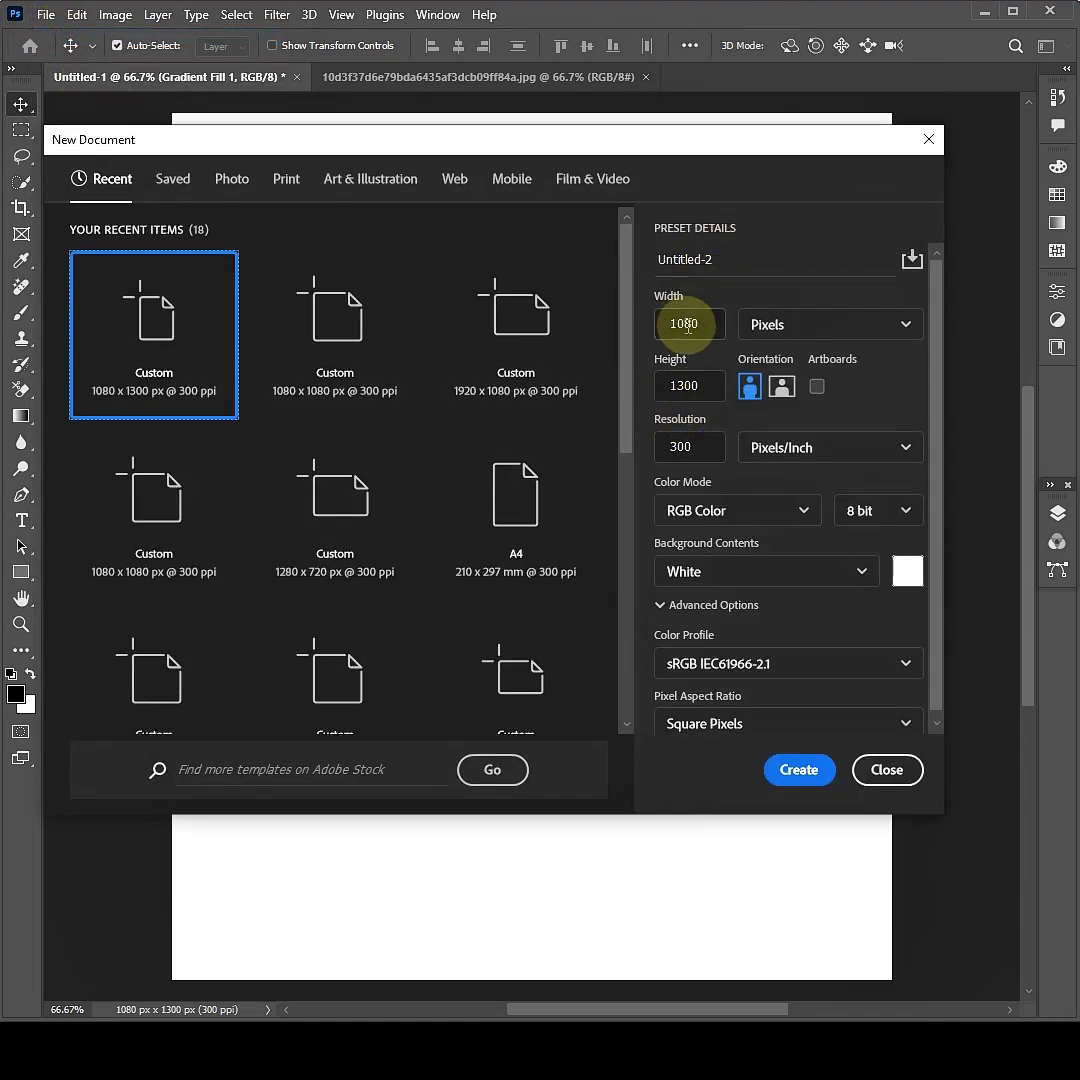
{"action": "left_click_drag", "start_coordinate": [699, 323], "coordinate": [636, 331]}
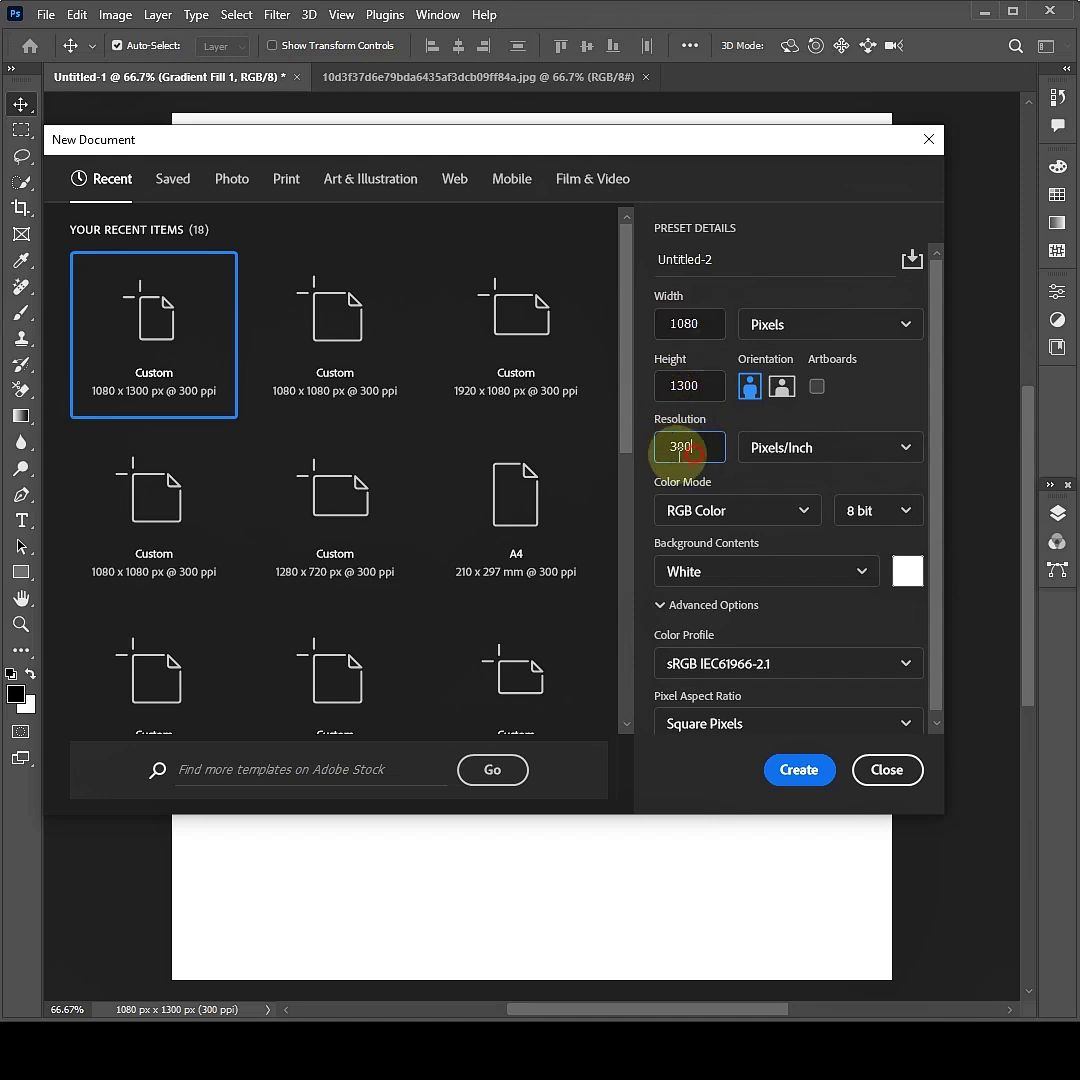
{"action": "double_click", "coordinate": [672, 447]}
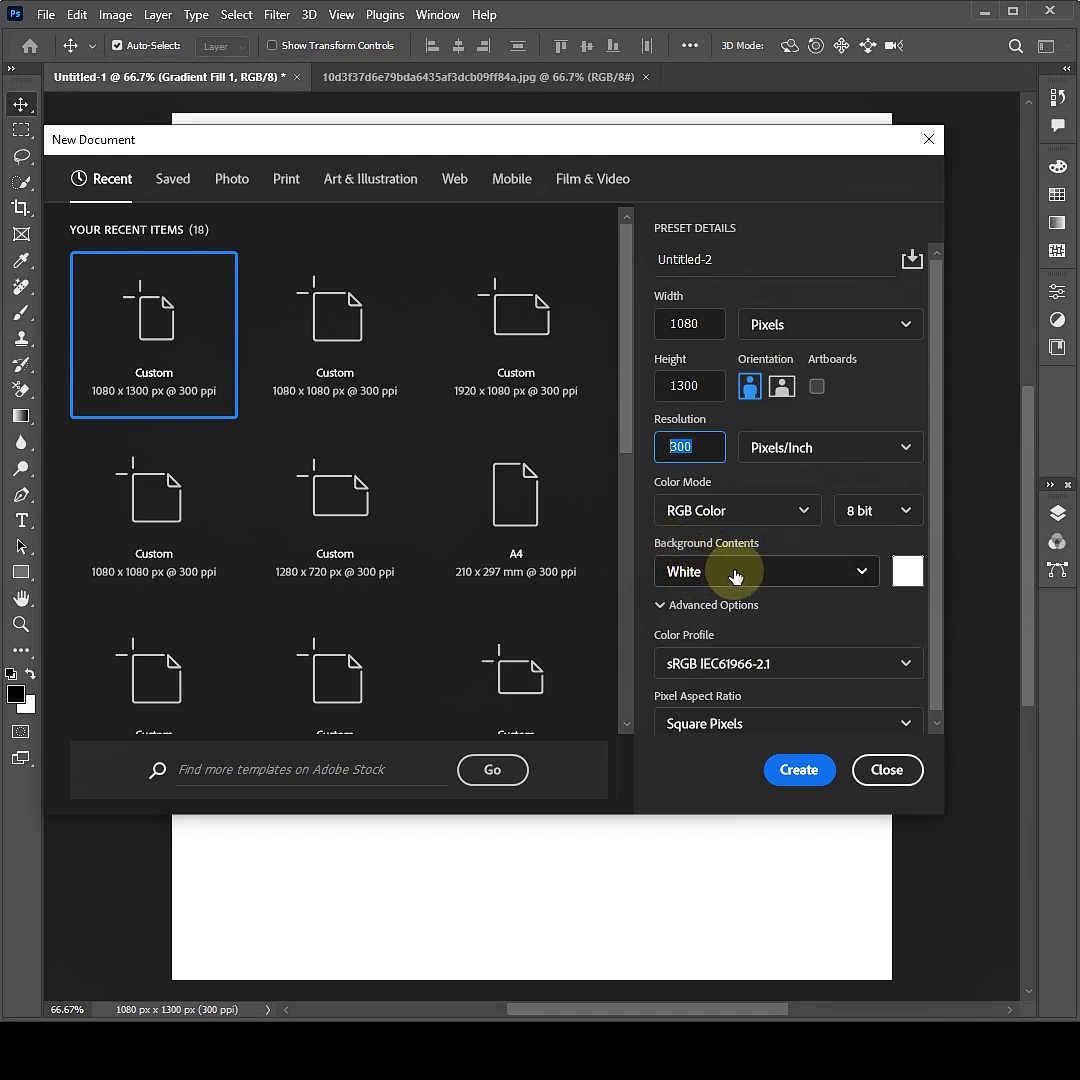
{"action": "left_click", "coordinate": [863, 773]}
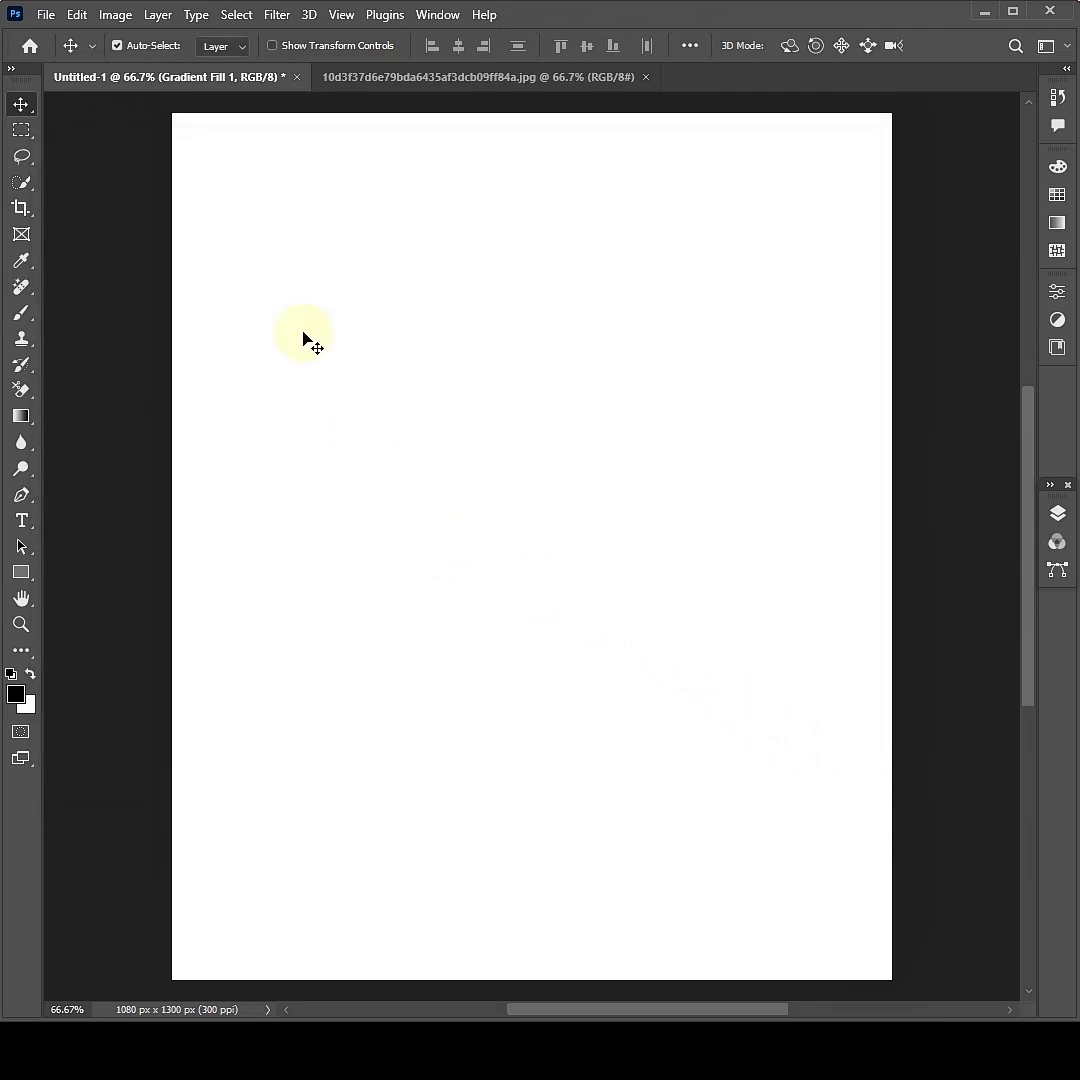
In the jpg photo, select the jumping woman with Select Subject and mask out the white background
{"action": "left_click", "coordinate": [440, 89]}
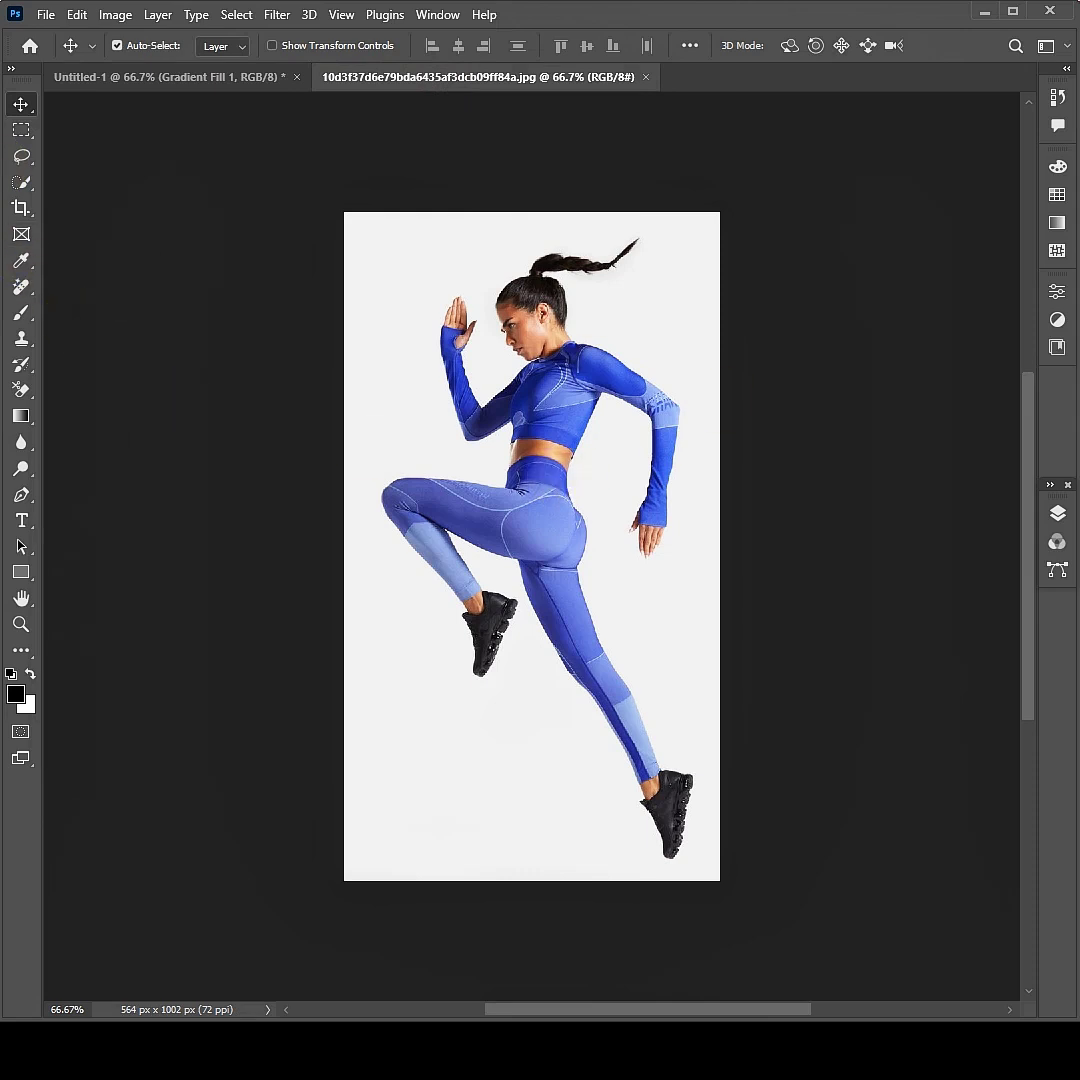
{"action": "left_click", "coordinate": [20, 162]}
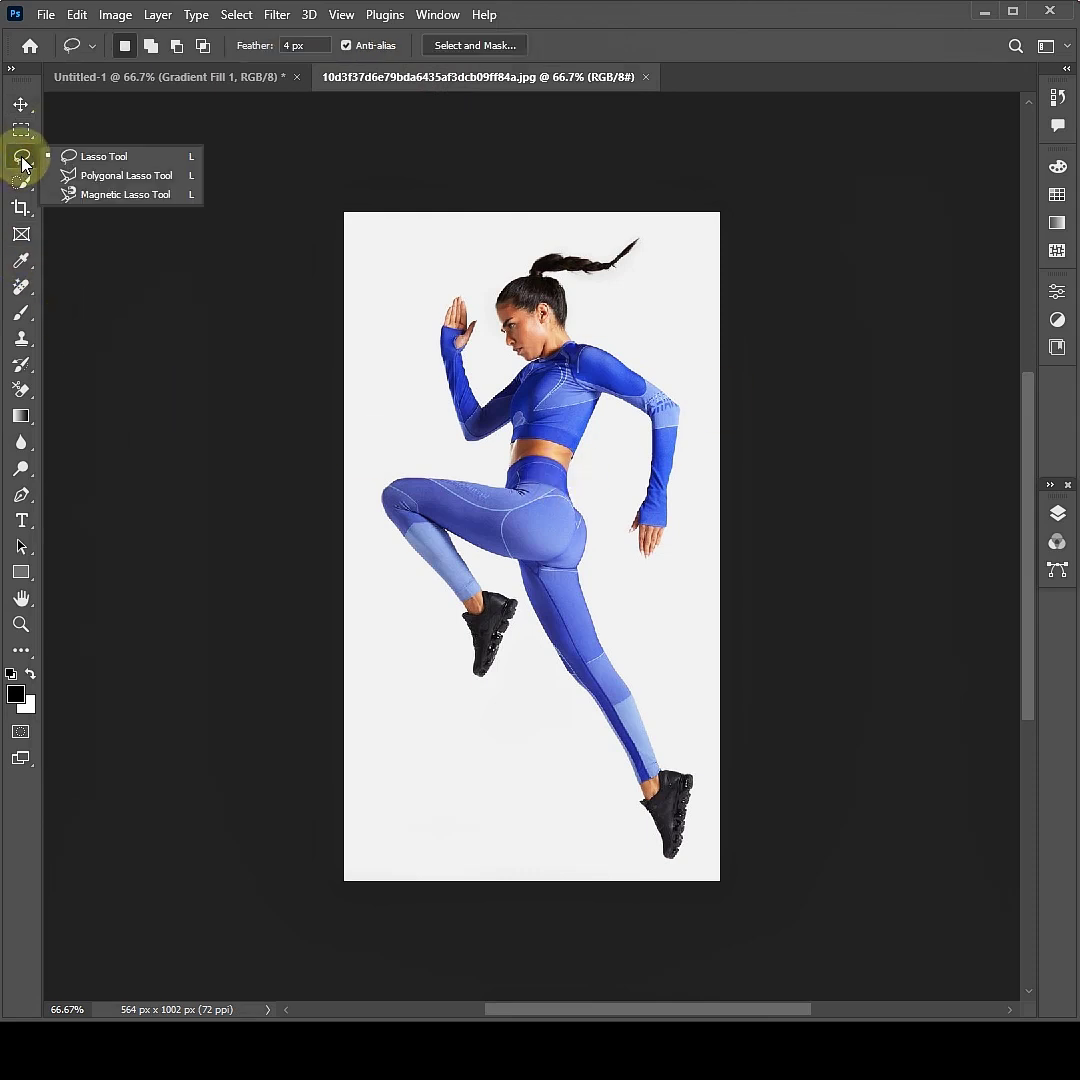
{"action": "left_click", "coordinate": [20, 182]}
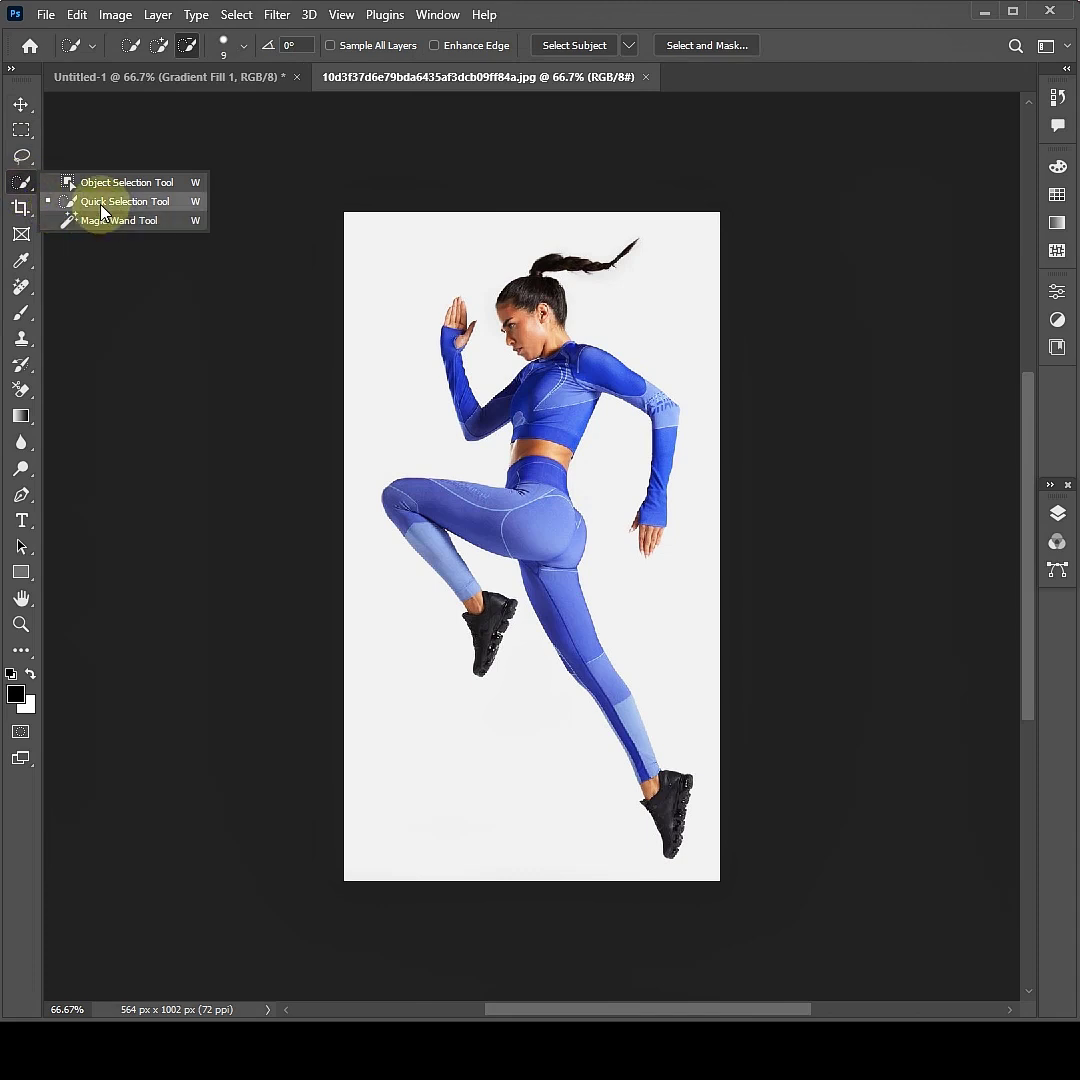
{"action": "left_click", "coordinate": [101, 204]}
{"action": "left_click", "coordinate": [567, 44]}
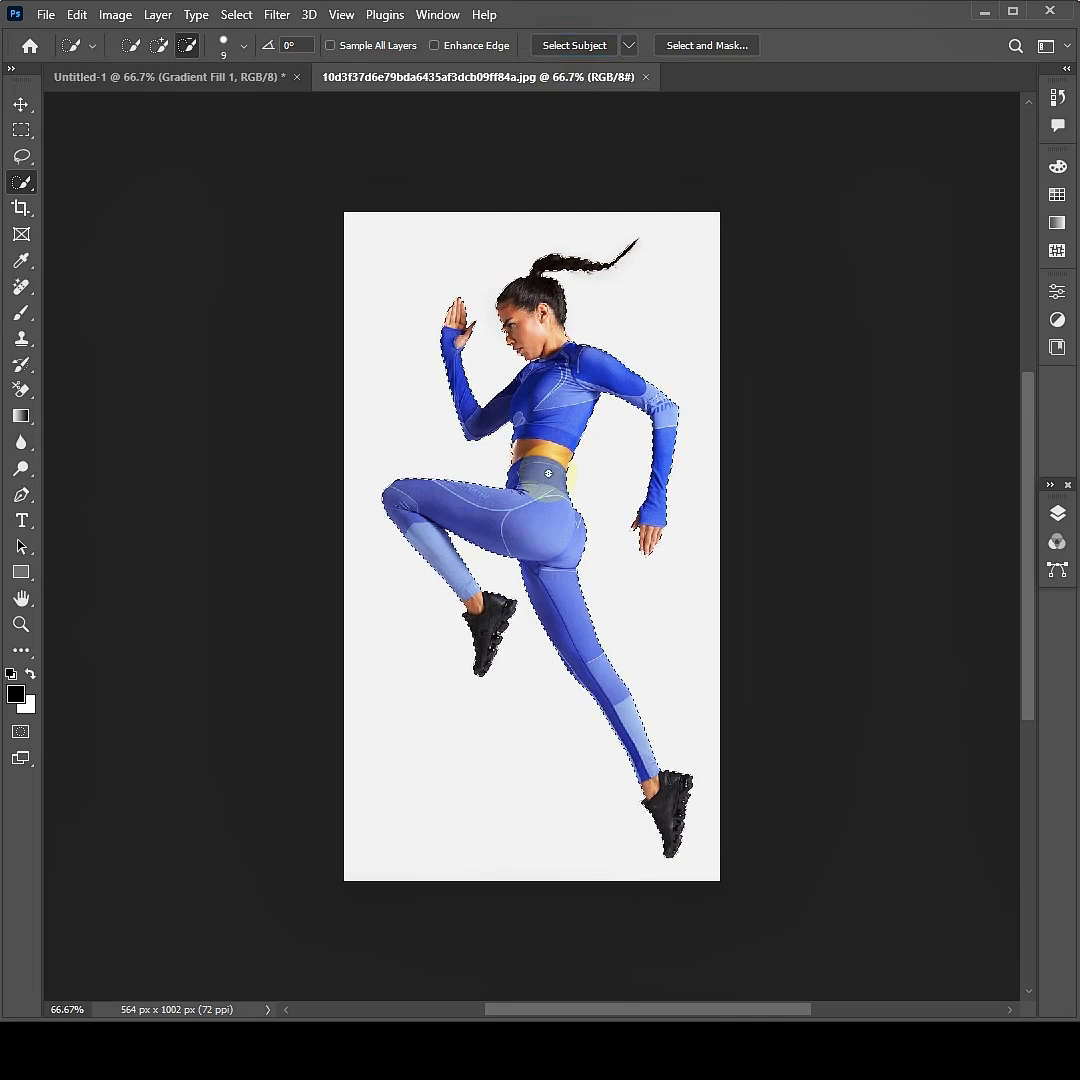
{"action": "left_click", "coordinate": [1058, 515]}
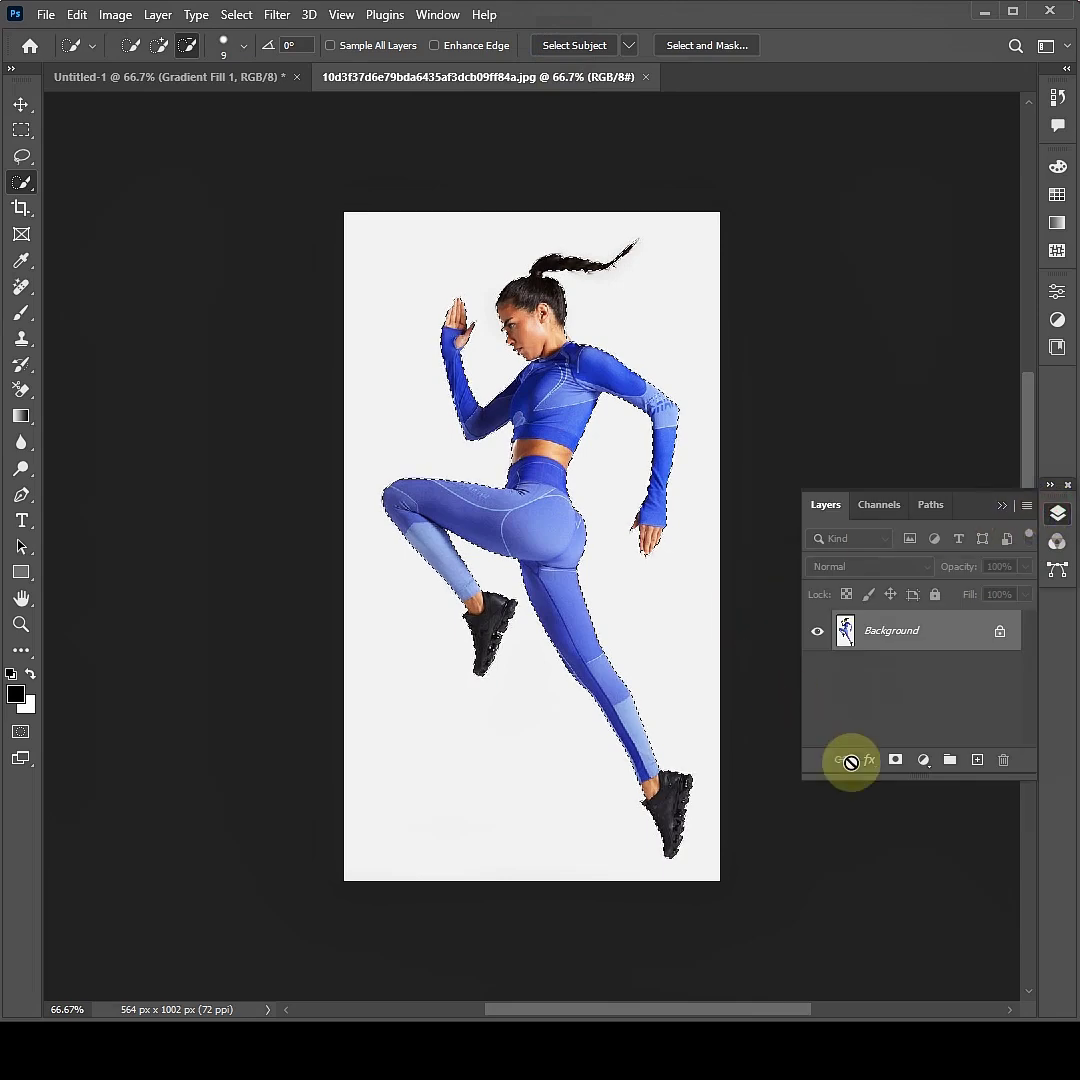
{"action": "left_click", "coordinate": [897, 761]}
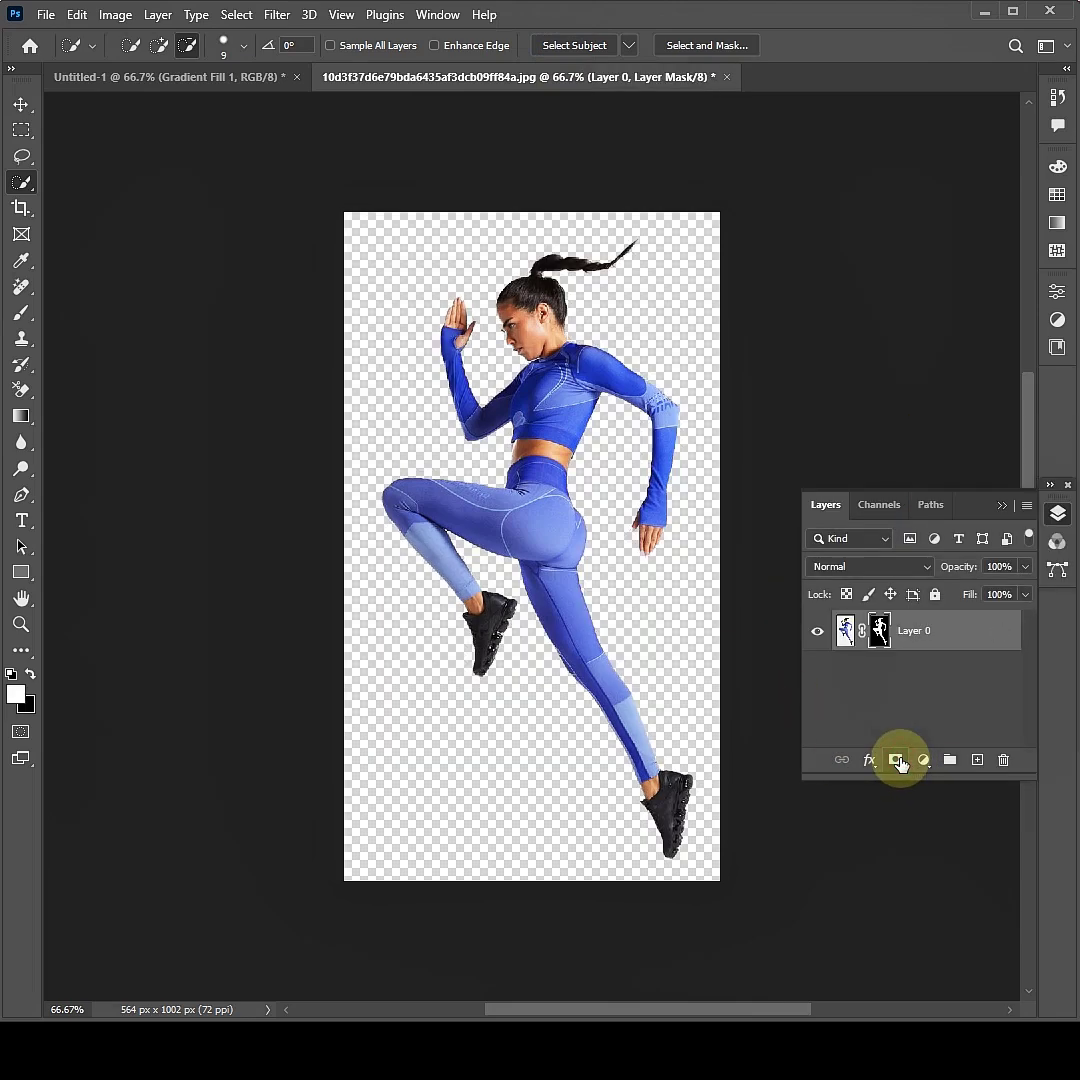
Convert the masked Layer 0 into a smart object
{"action": "right_click", "coordinate": [881, 641]}
{"action": "right_click", "coordinate": [915, 632]}
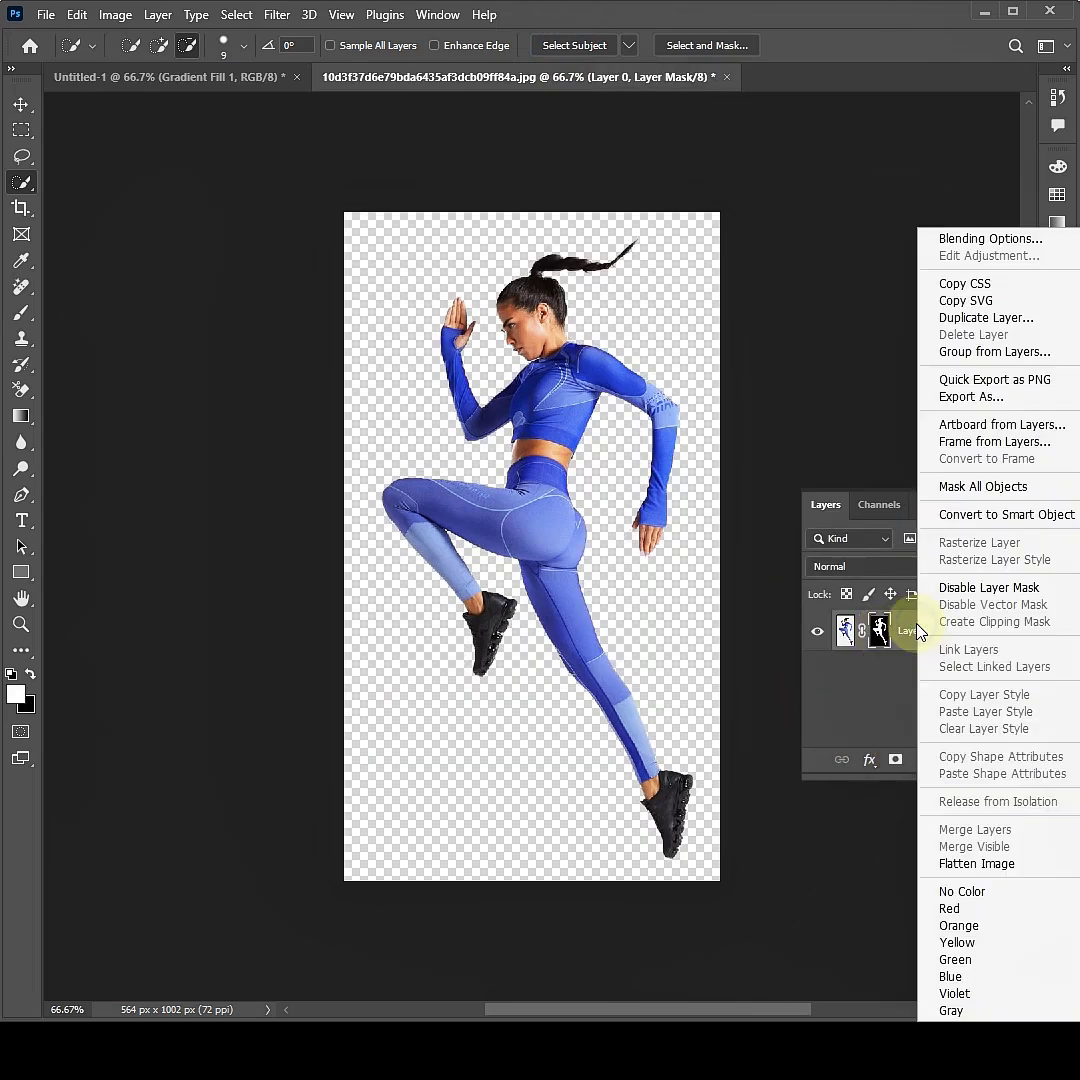
{"action": "left_click", "coordinate": [974, 515]}
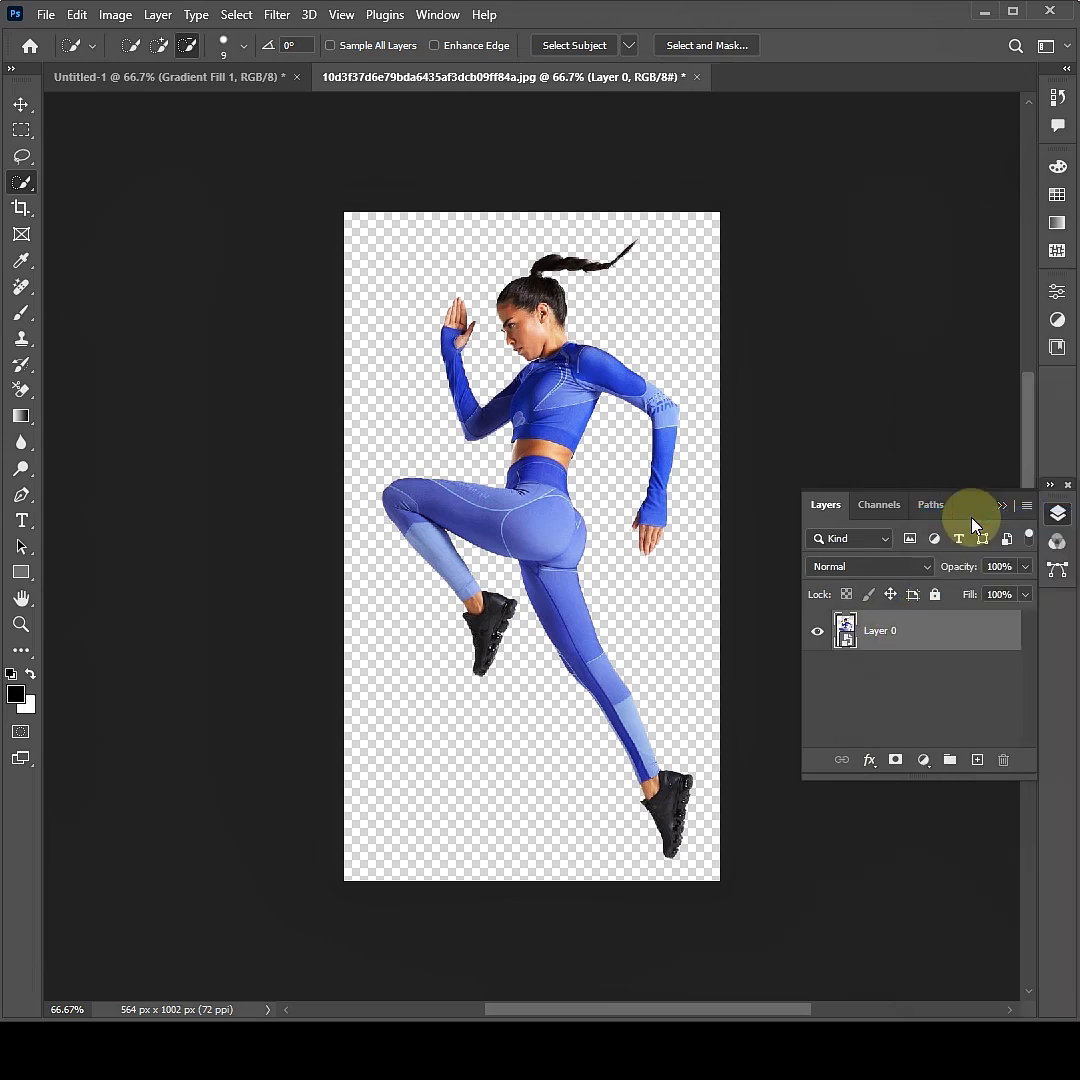
Drag the athlete cutout into Untitled-1, scale it to about 21.22% and nudge it up-left
{"action": "left_click", "coordinate": [20, 105]}
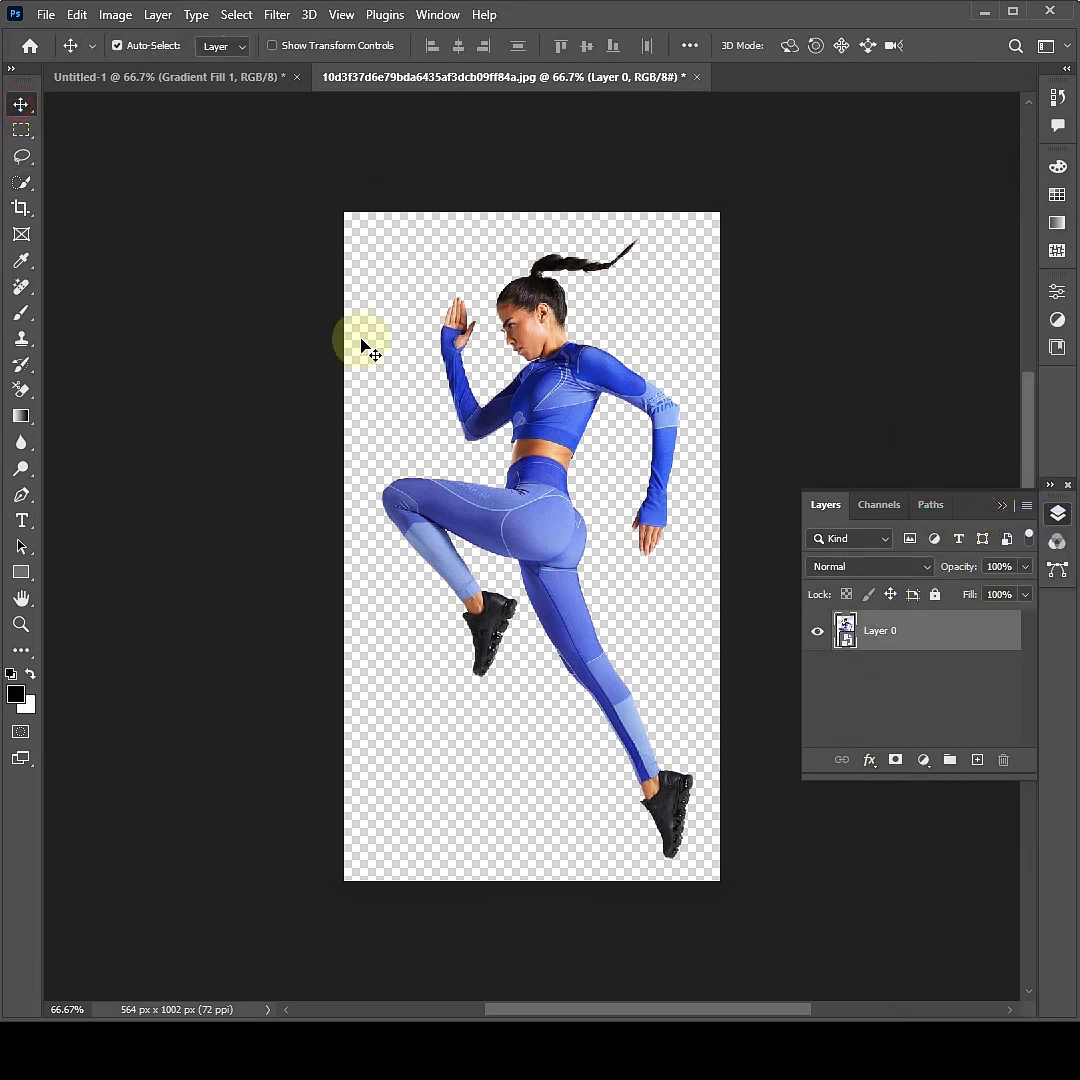
{"action": "left_click_drag", "start_coordinate": [483, 368], "coordinate": [538, 520]}
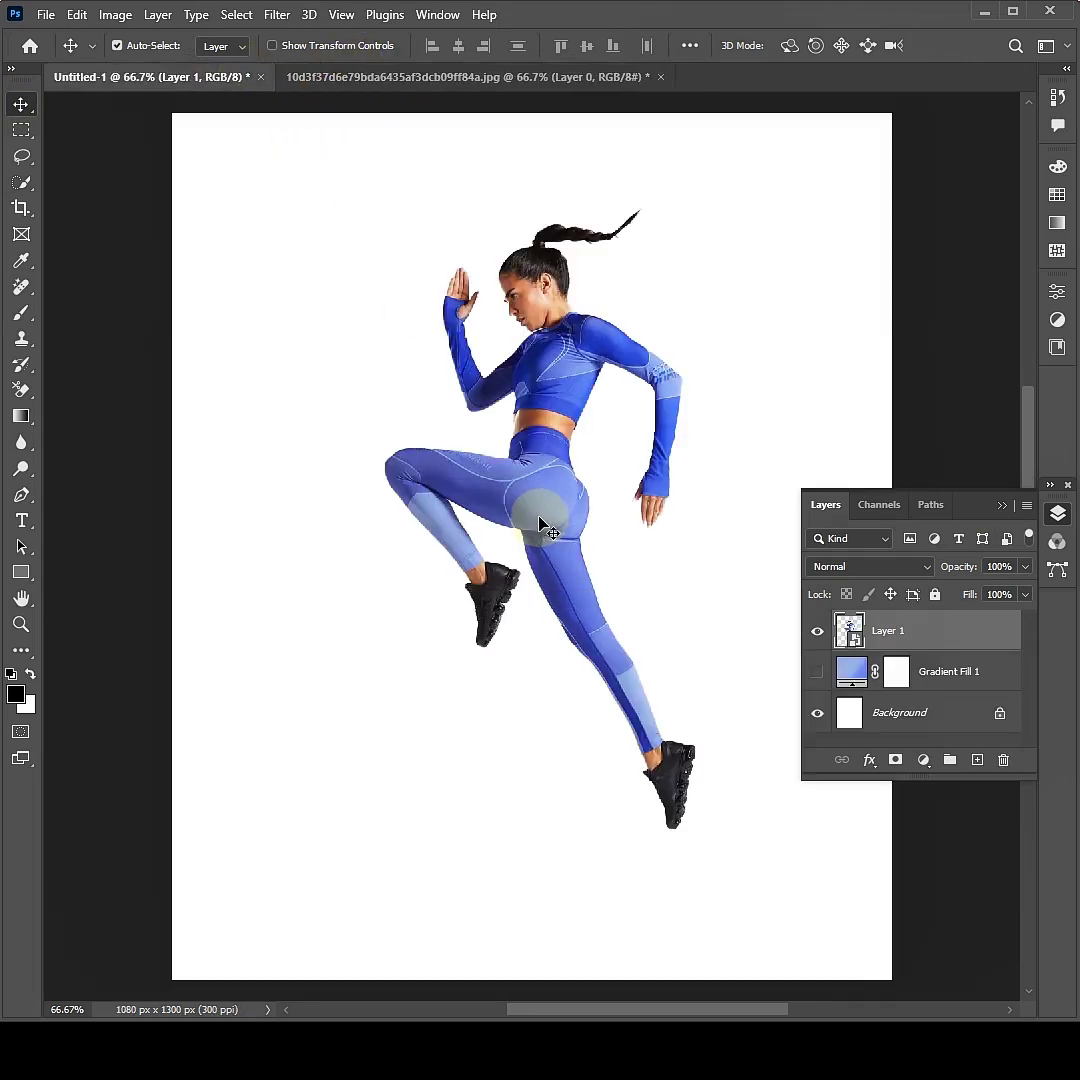
{"action": "key", "text": "ctrl+t"}
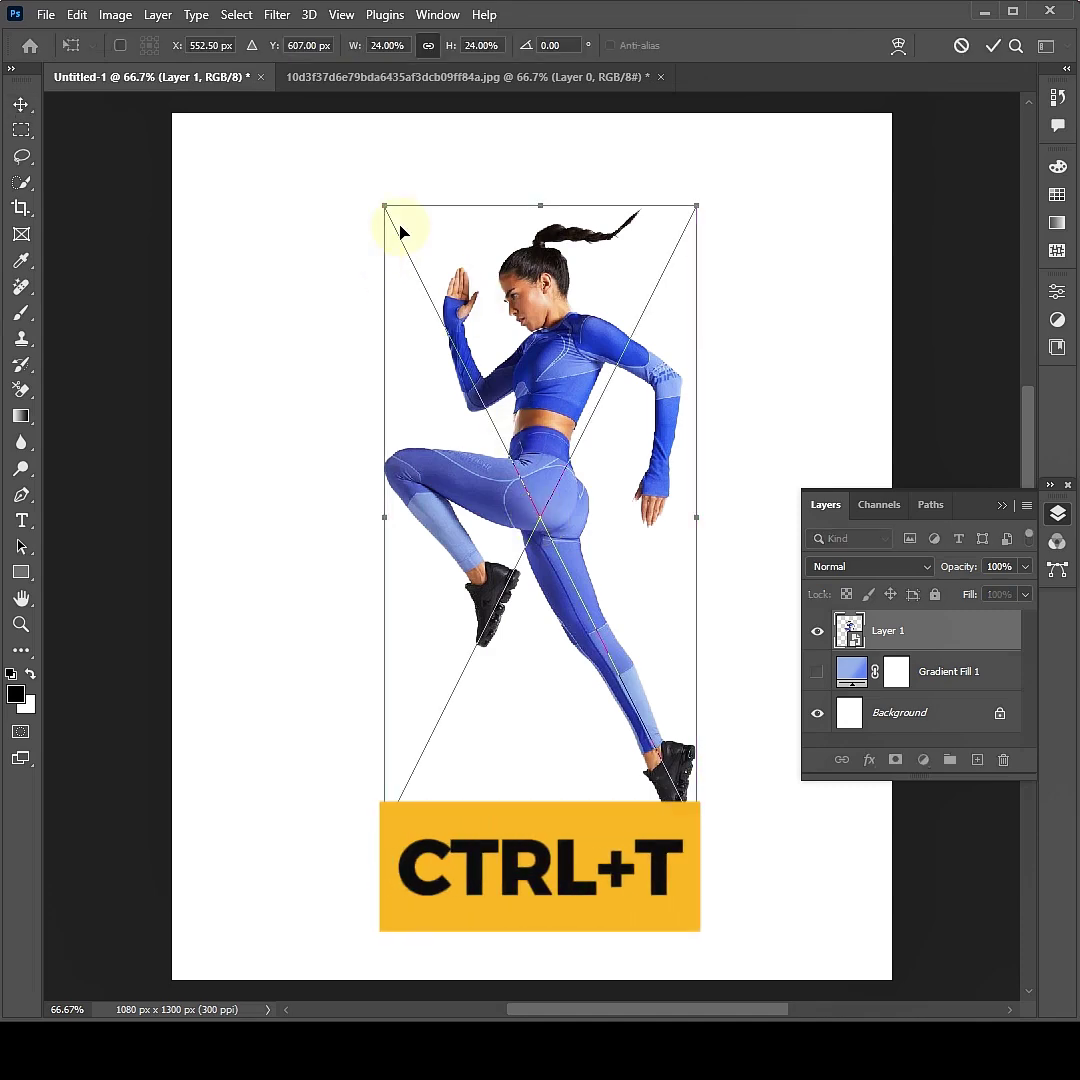
{"action": "left_click_drag", "start_coordinate": [382, 206], "coordinate": [420, 279]}
{"action": "left_click_drag", "start_coordinate": [564, 428], "coordinate": [527, 412]}
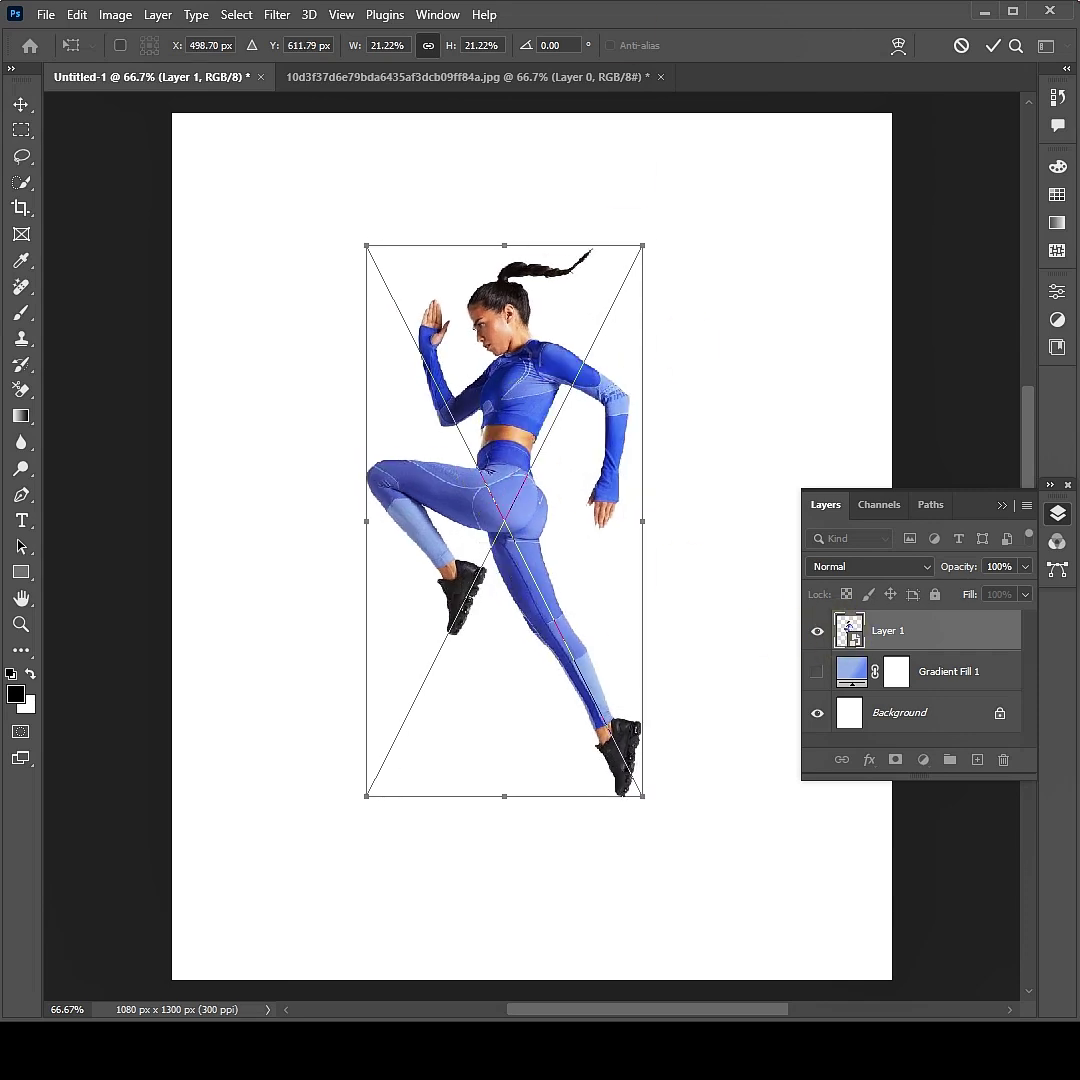
{"action": "left_click", "coordinate": [993, 45]}
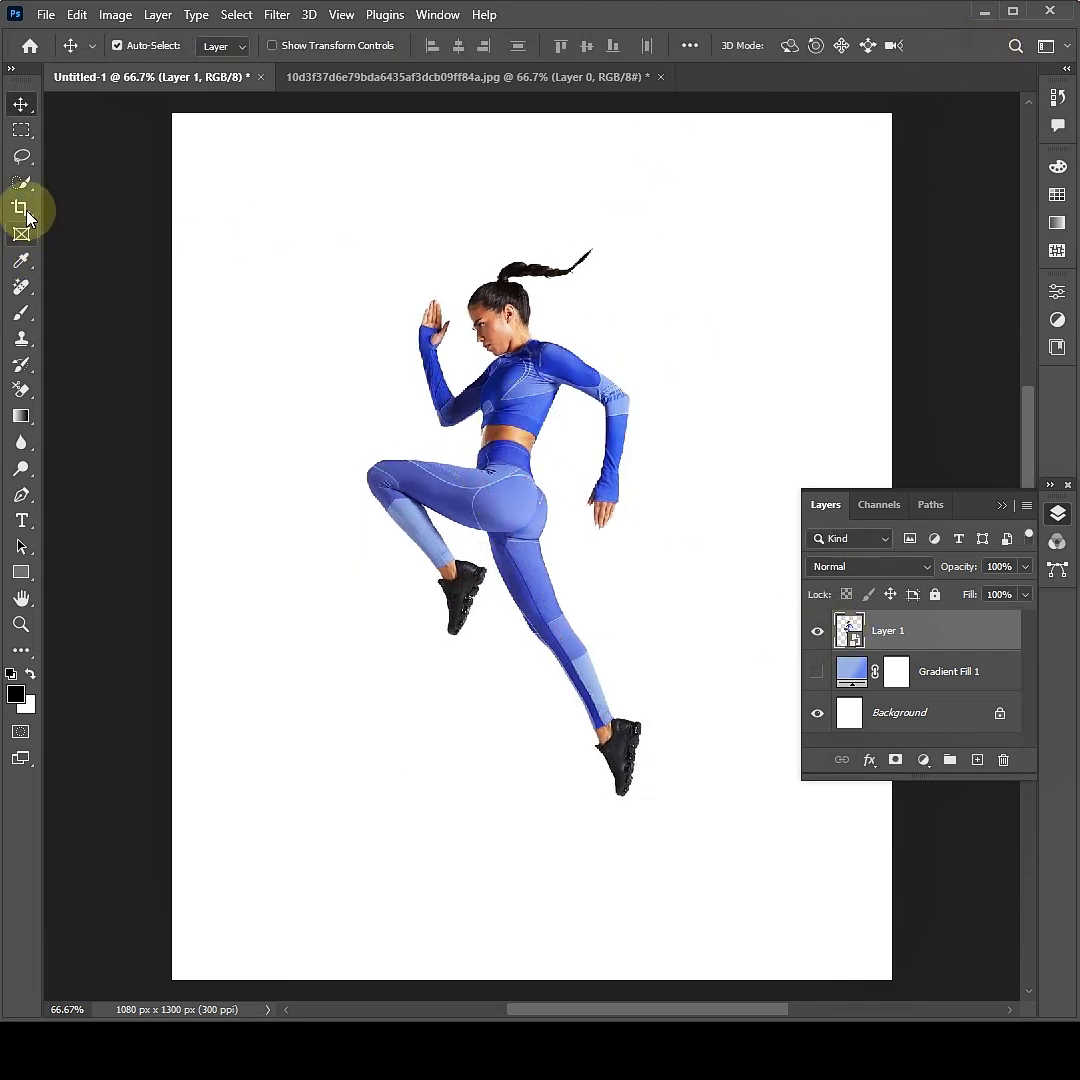
Copy a one-pixel column at the woman's waist to a new layer and stretch it edge to edge
{"action": "left_click", "coordinate": [20, 131]}
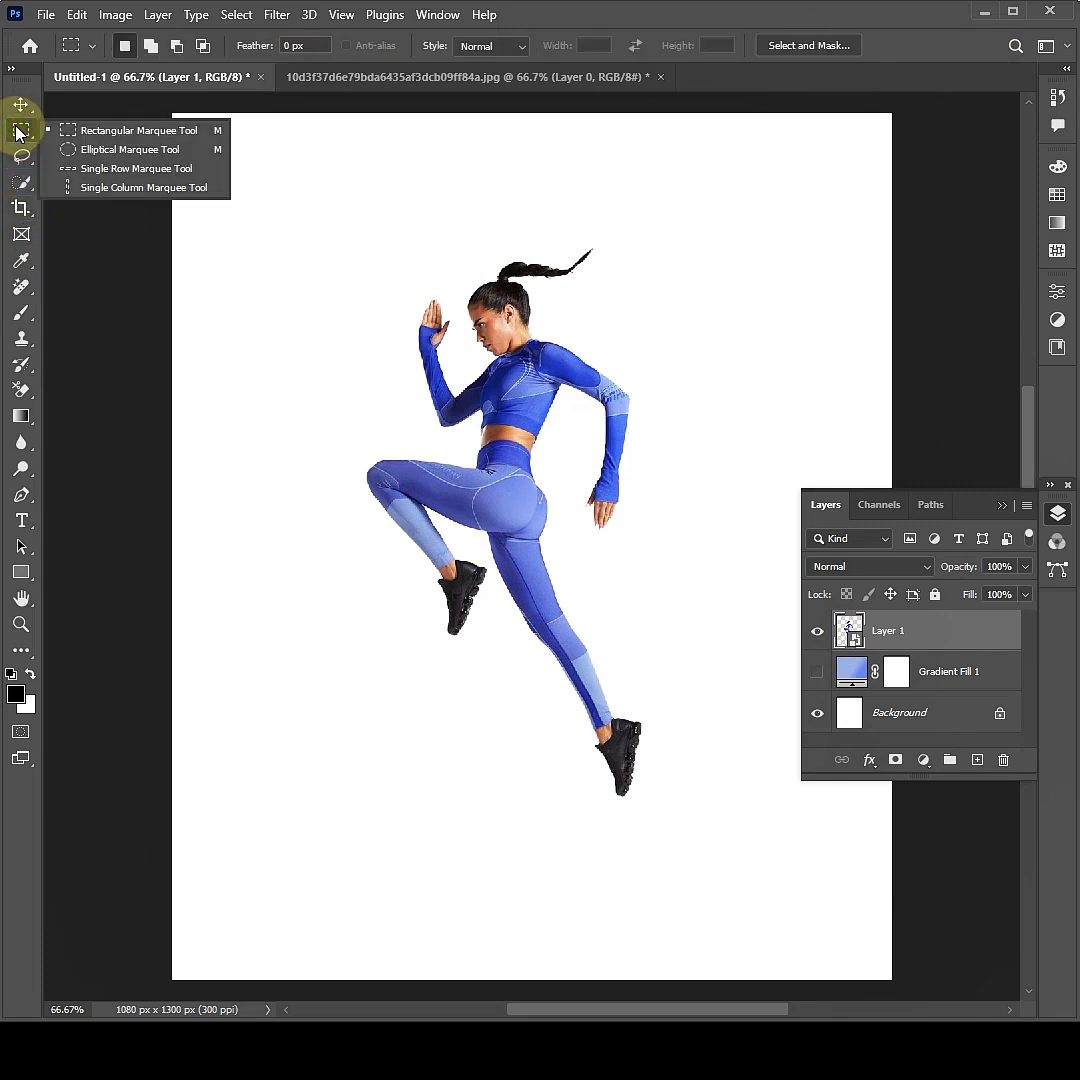
{"action": "left_click", "coordinate": [143, 190]}
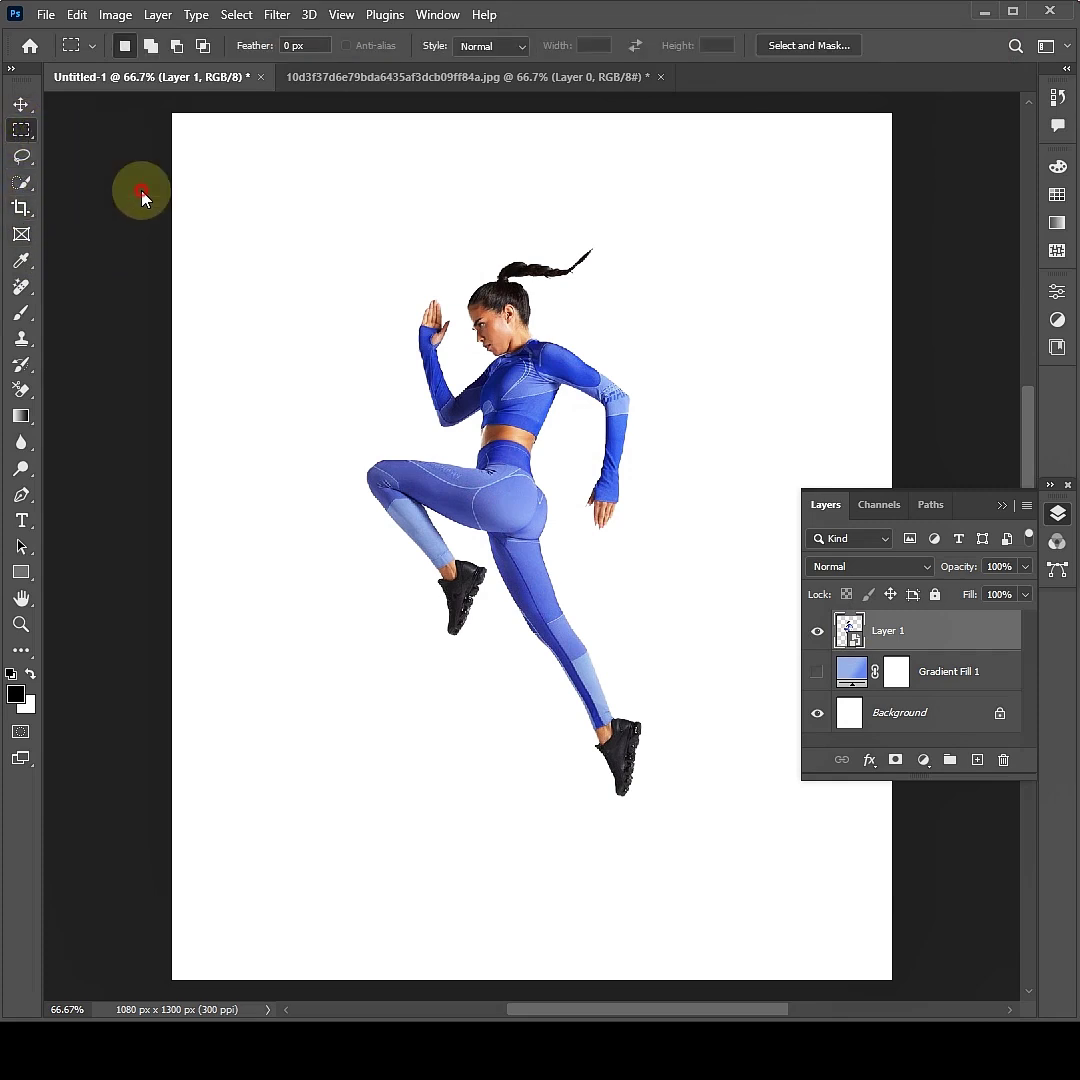
{"action": "left_click", "coordinate": [514, 447]}
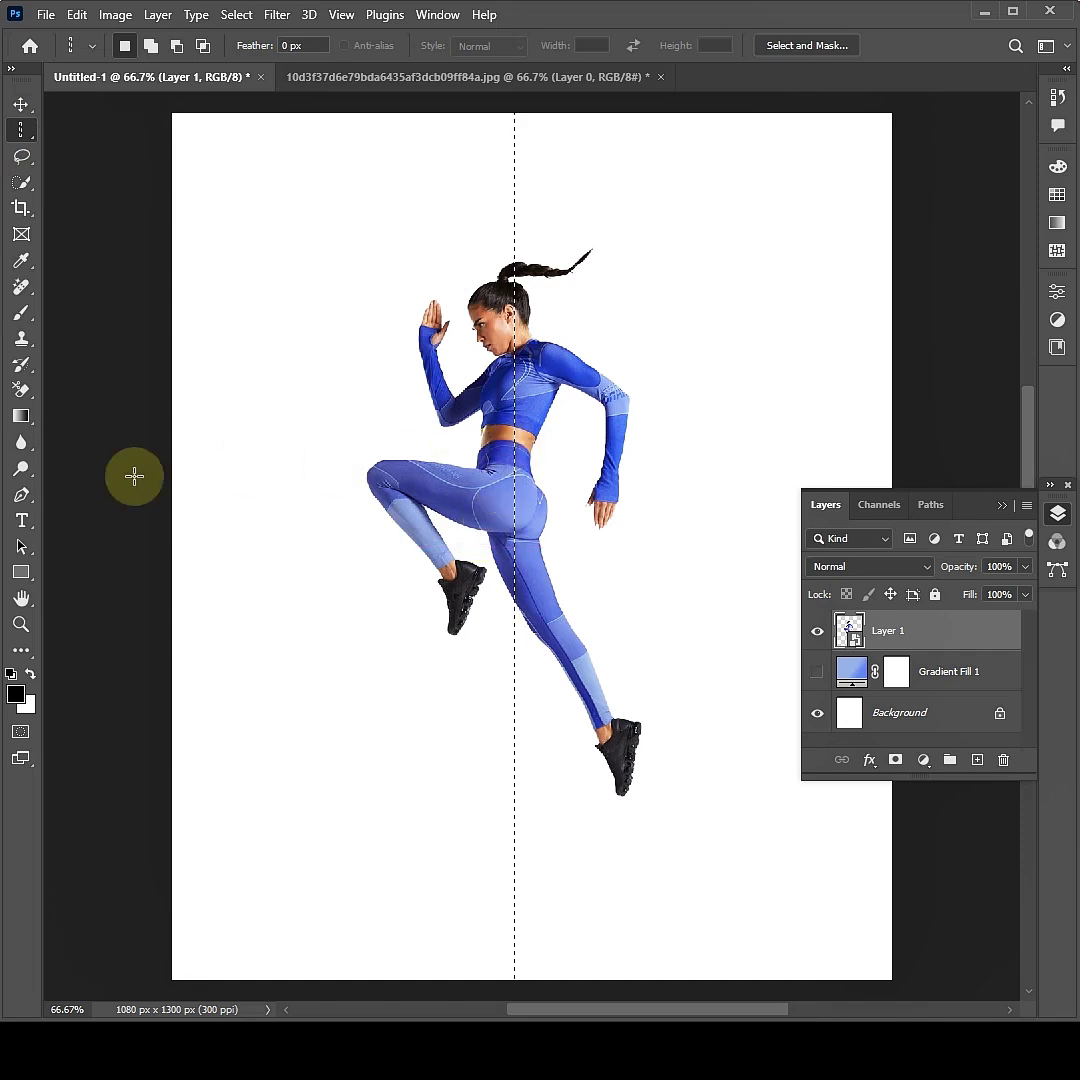
{"action": "key", "text": "ctrl+j"}
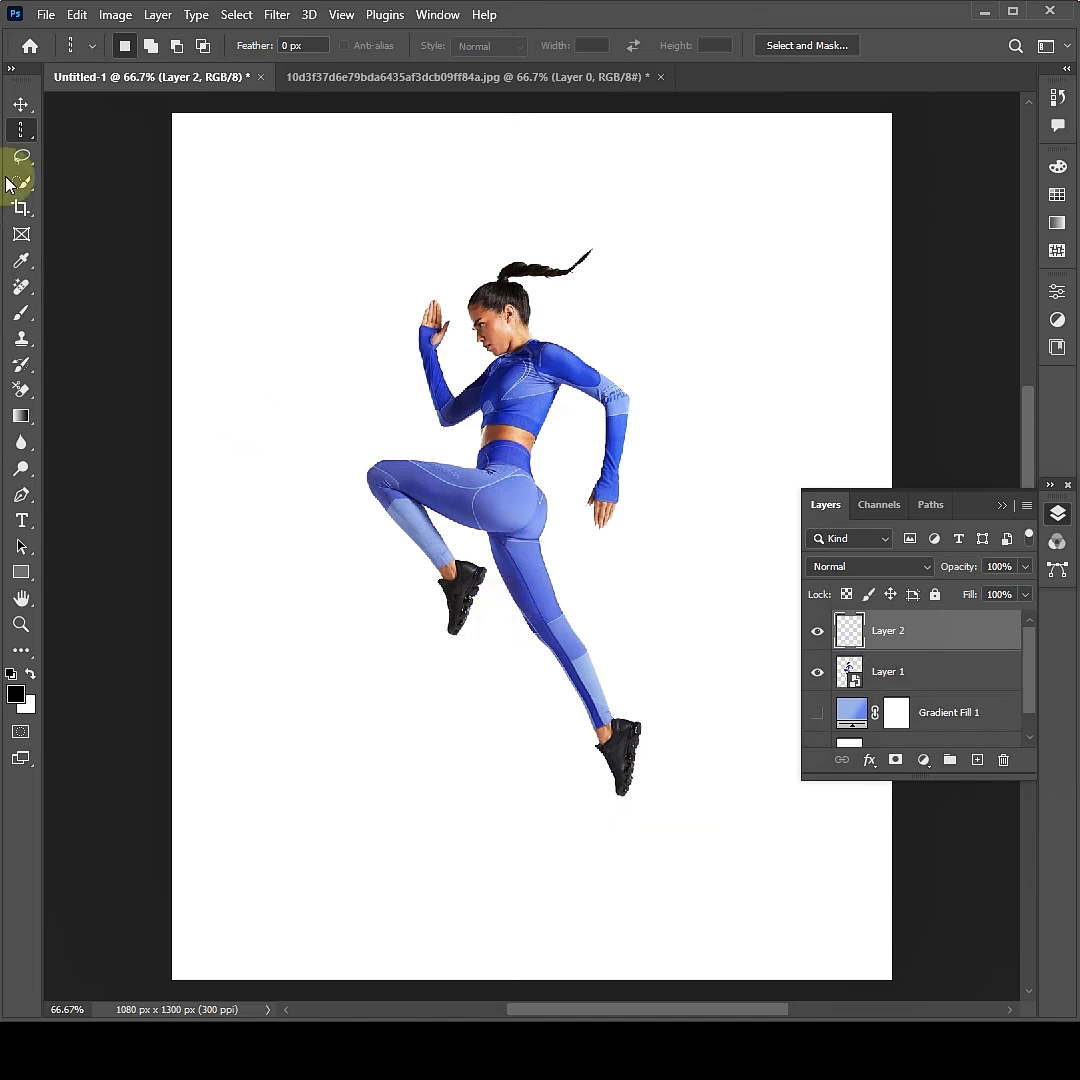
{"action": "key", "text": "ctrl+t"}
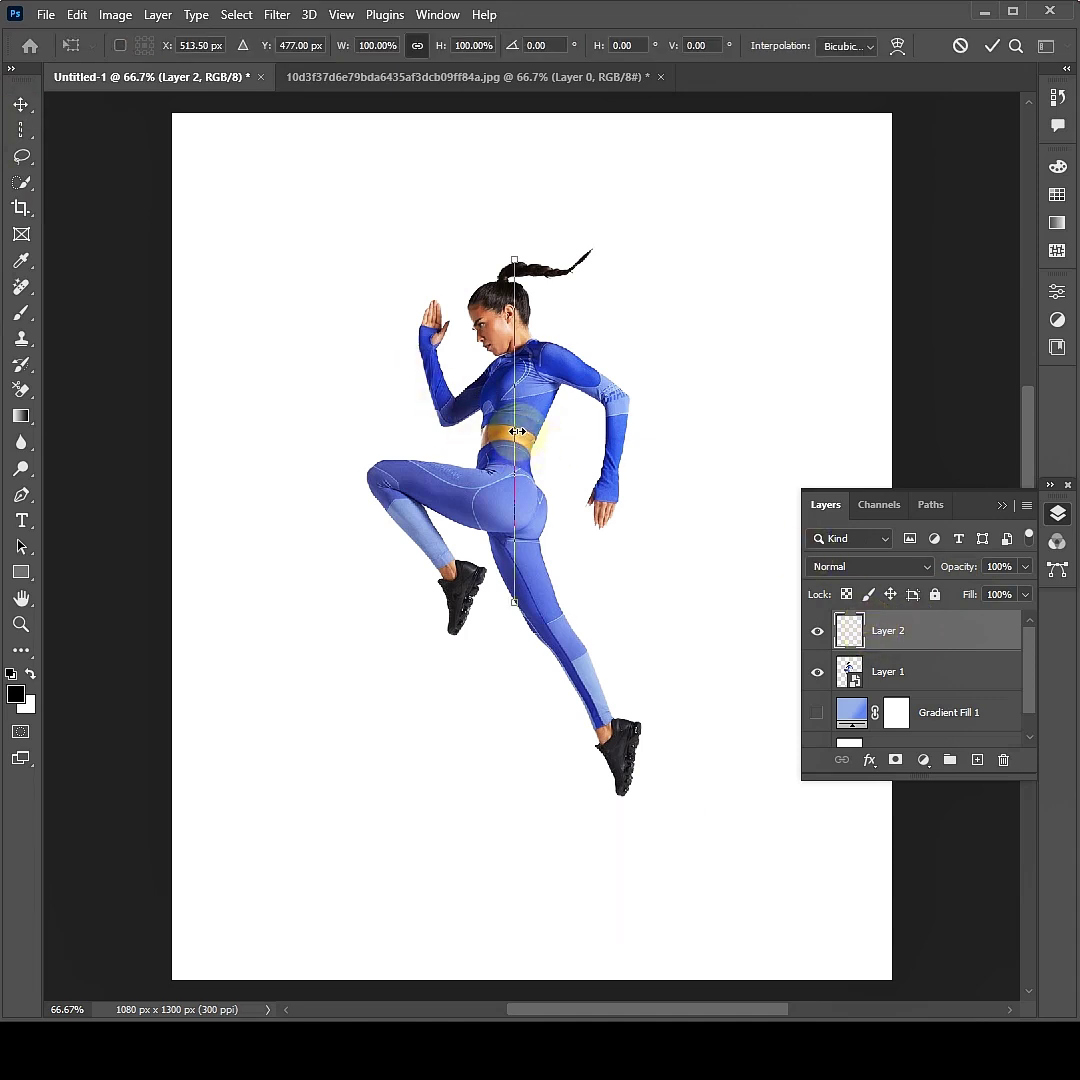
{"action": "mouse_move", "coordinate": [517, 431]}
{"action": "left_mouse_down"}
{"action": "mouse_move", "coordinate": [796, 474]}
{"action": "mouse_move", "coordinate": [856, 464]}
{"action": "mouse_move", "coordinate": [877, 483]}
{"action": "mouse_move", "coordinate": [891, 478]}
{"action": "left_mouse_up"}
{"action": "left_click_drag", "start_coordinate": [517, 431], "coordinate": [175, 450]}
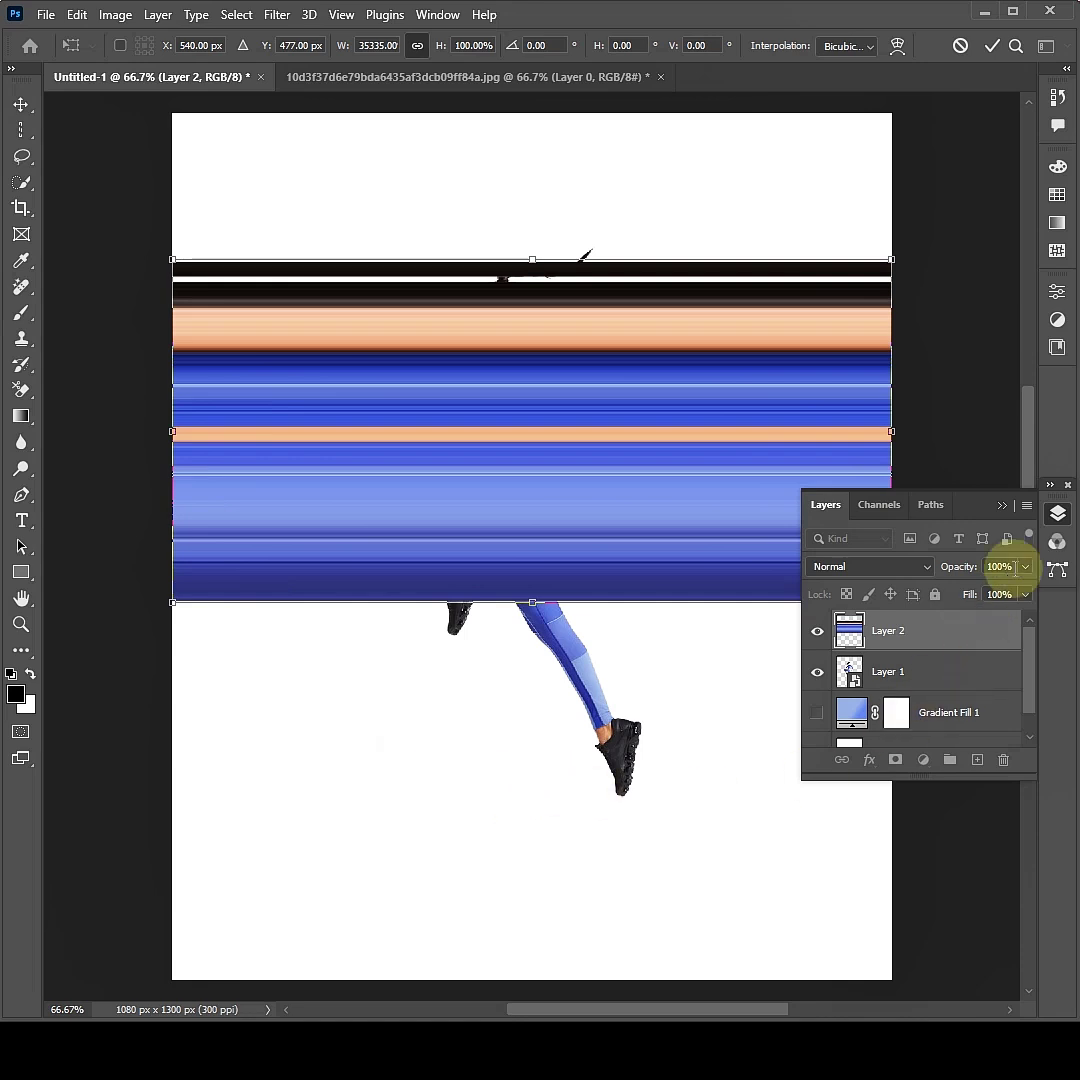
{"action": "left_click", "coordinate": [23, 135]}
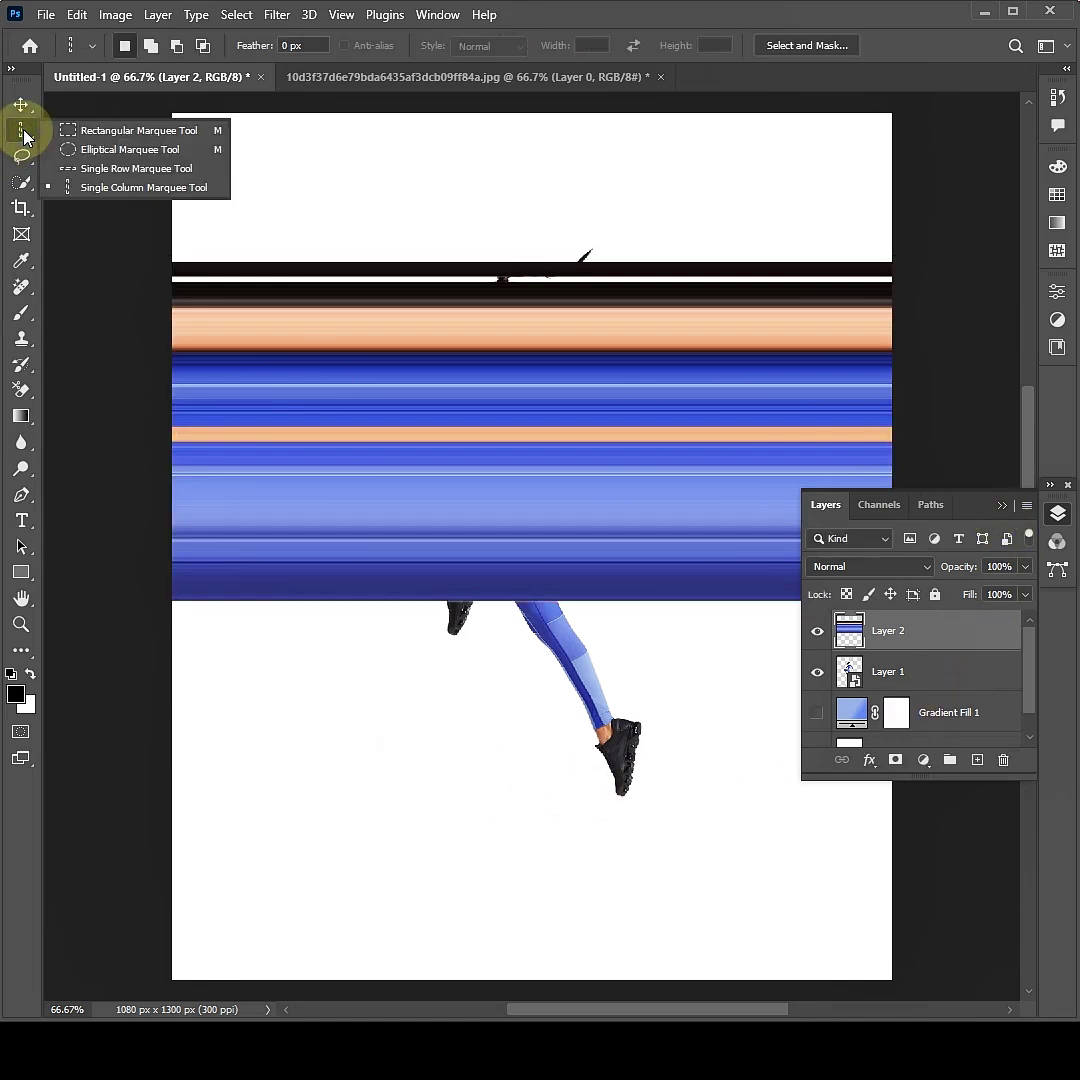
Delete the band's top strip so her head shows, then deselect
{"action": "left_click", "coordinate": [104, 135]}
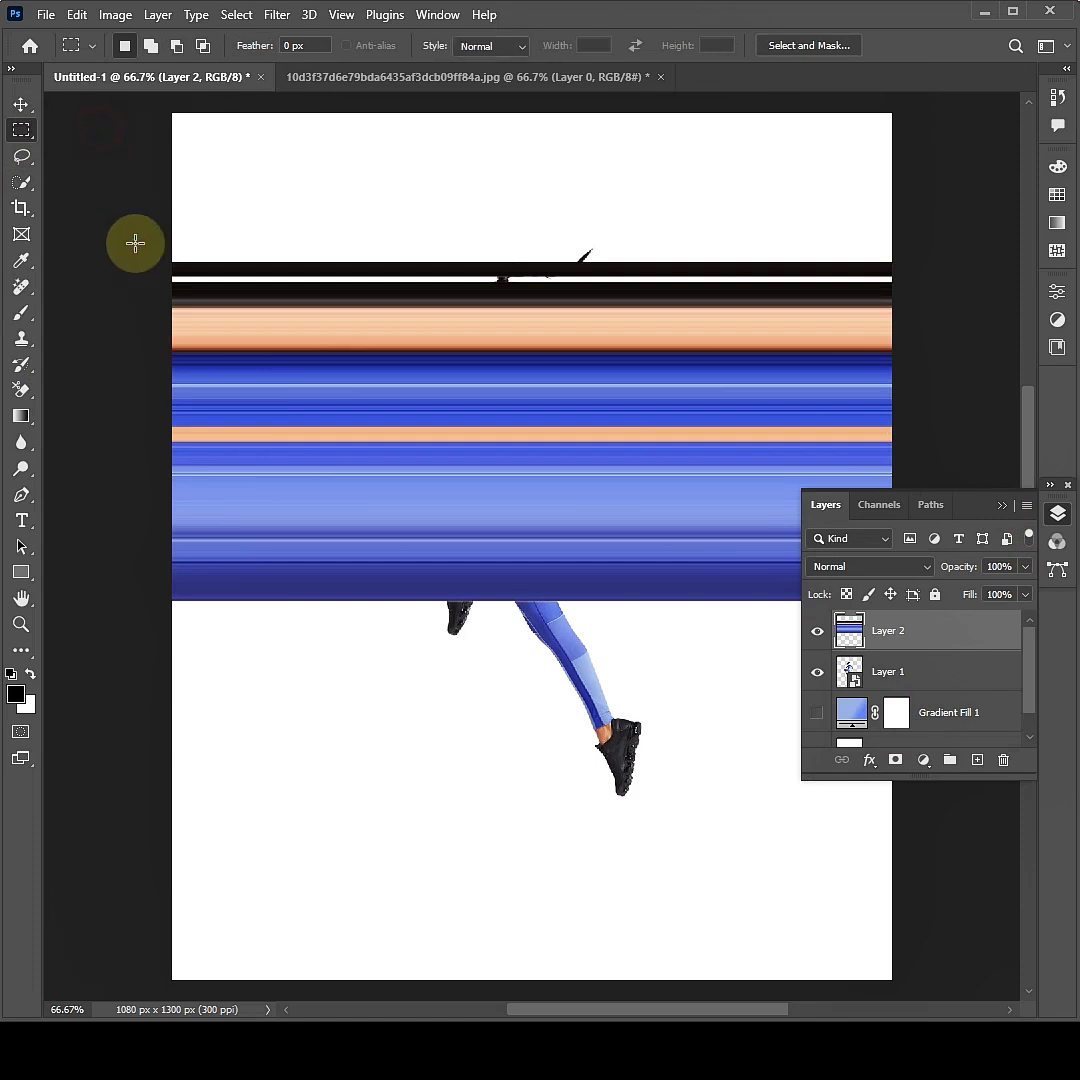
{"action": "left_click_drag", "start_coordinate": [178, 245], "coordinate": [893, 349]}
{"action": "key", "text": "Delete"}
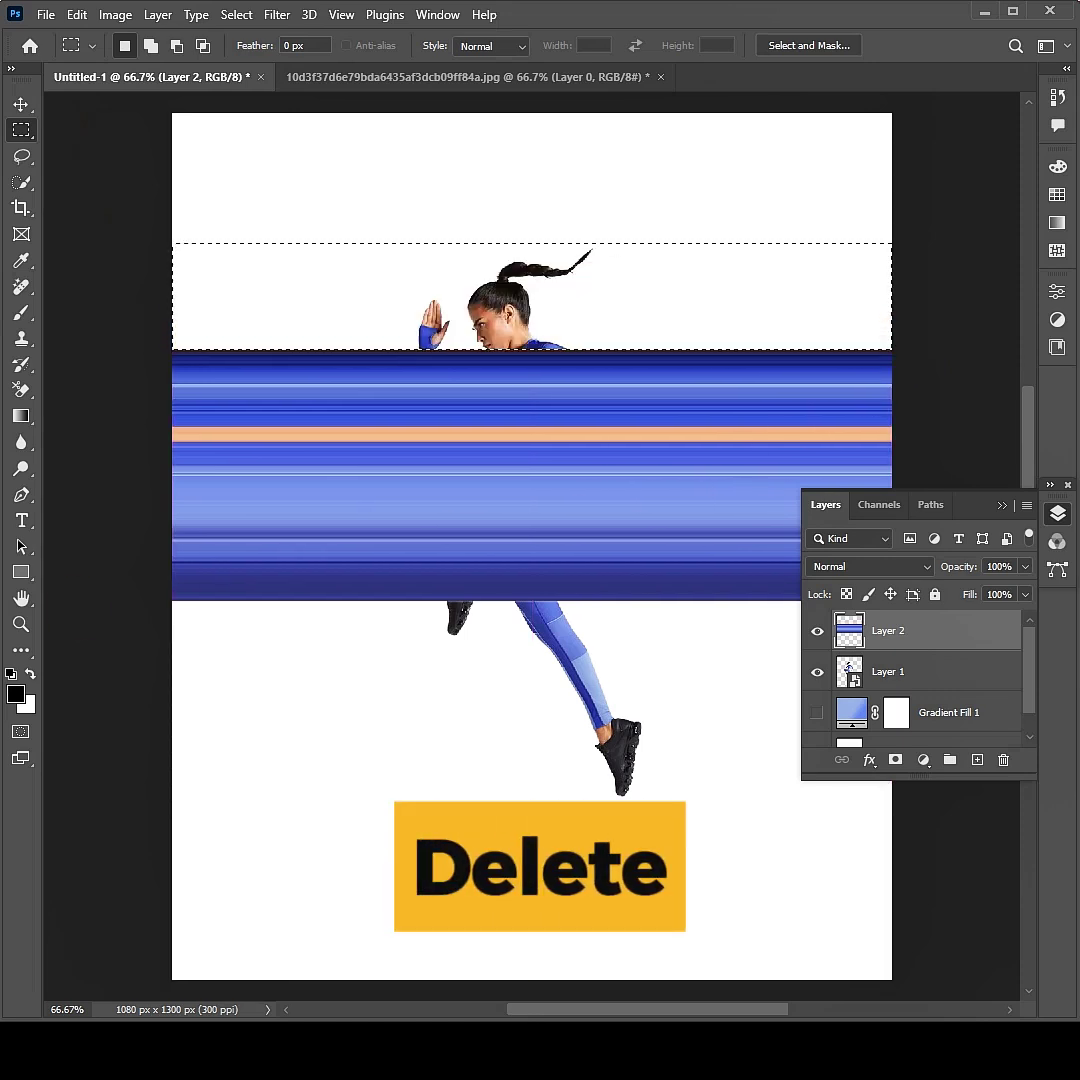
{"action": "key", "text": "ctrl+d"}
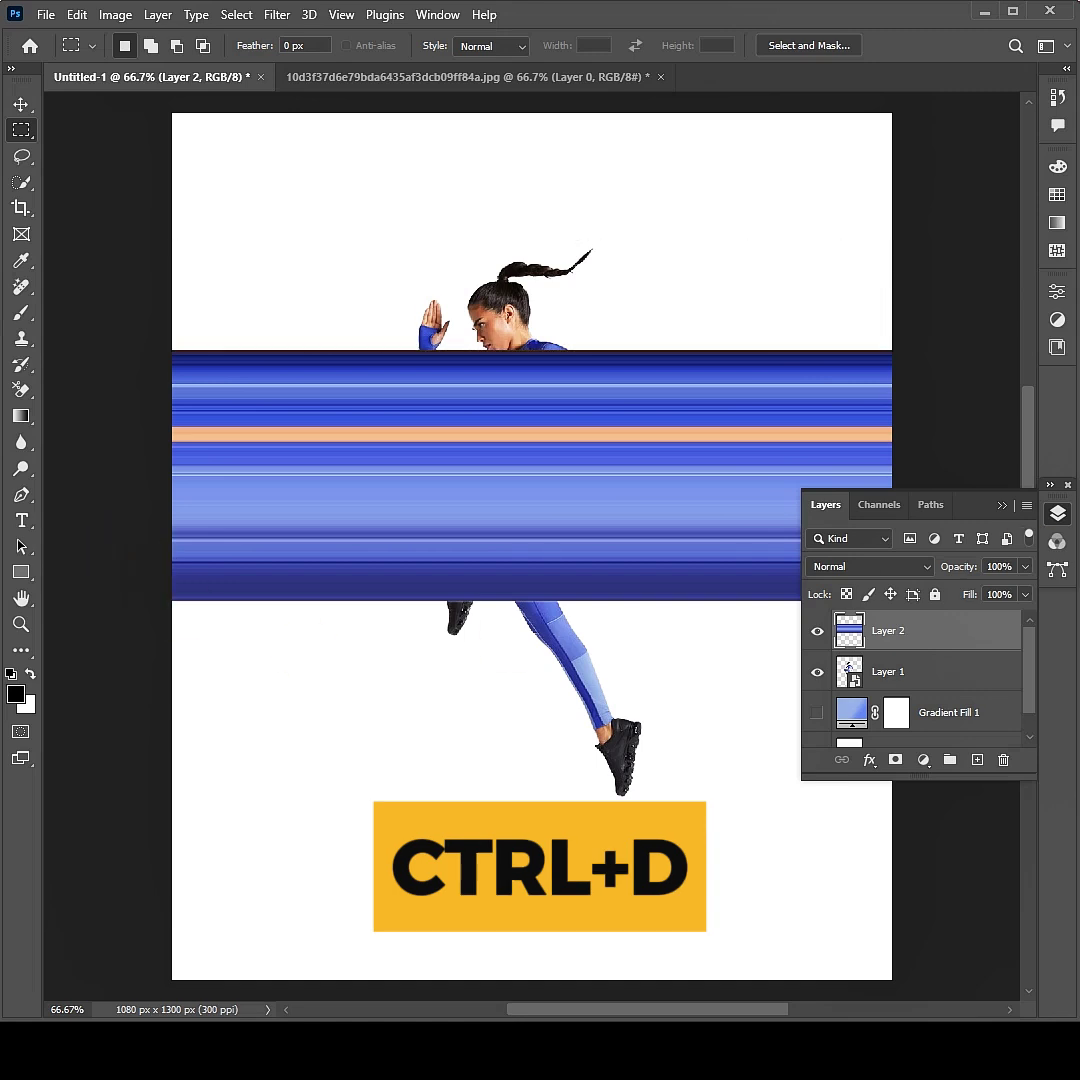
{"action": "left_click", "coordinate": [1000, 508]}
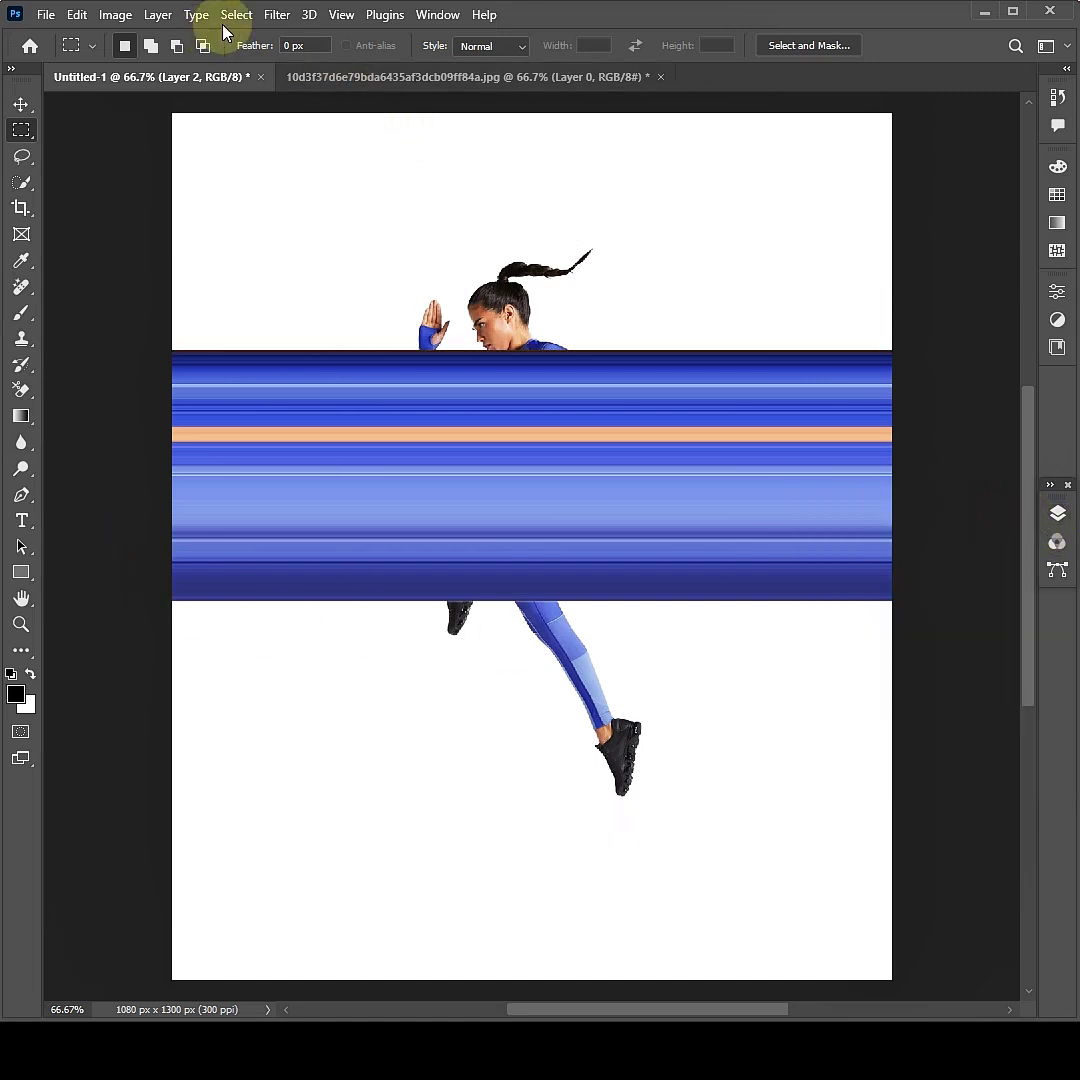
Apply Distort > Polar Coordinates (Rectangular to Polar) to bend the stripes into a ring
{"action": "left_click", "coordinate": [276, 15]}
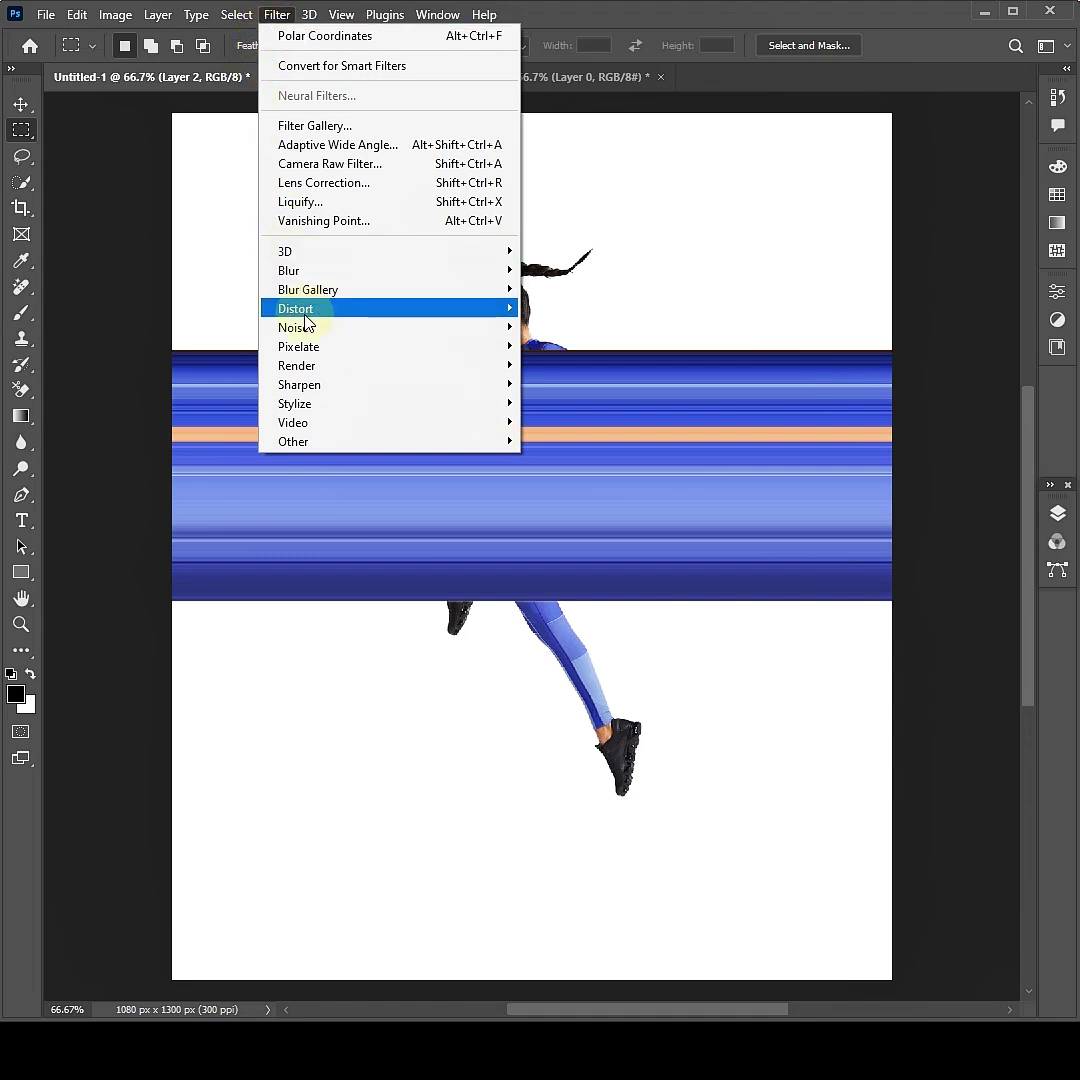
{"action": "mouse_move", "coordinate": [309, 314]}
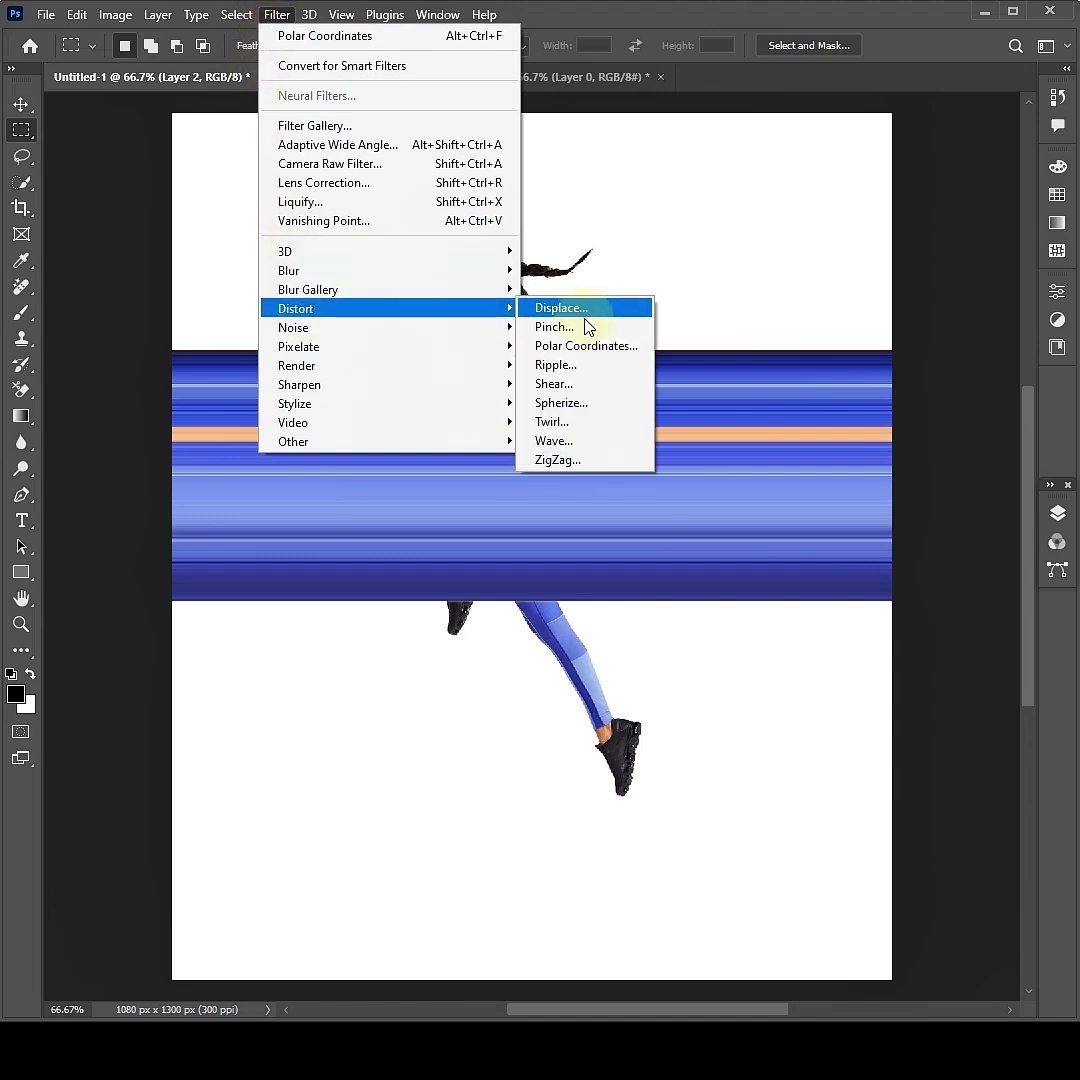
{"action": "left_click", "coordinate": [613, 358]}
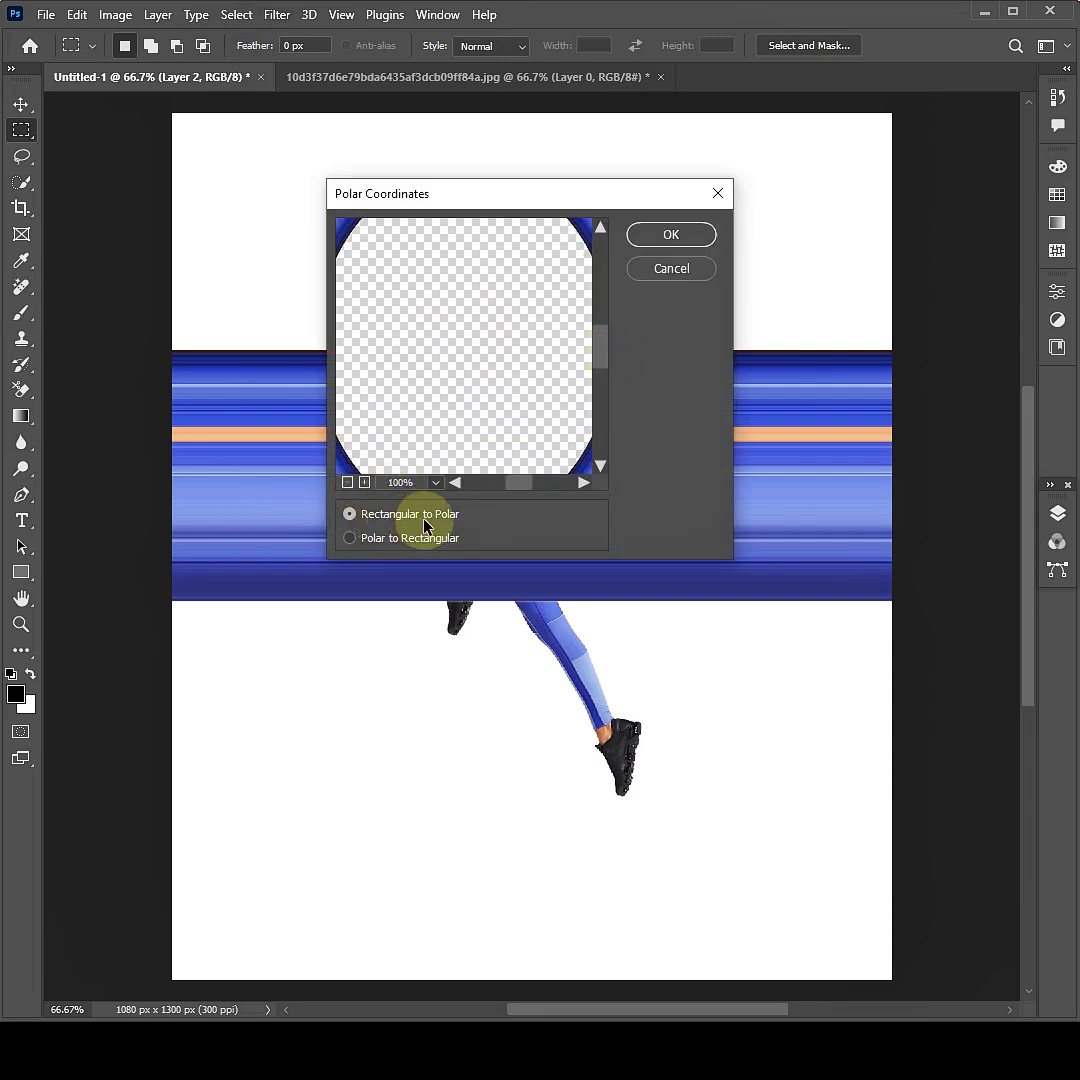
{"action": "left_click", "coordinate": [660, 234]}
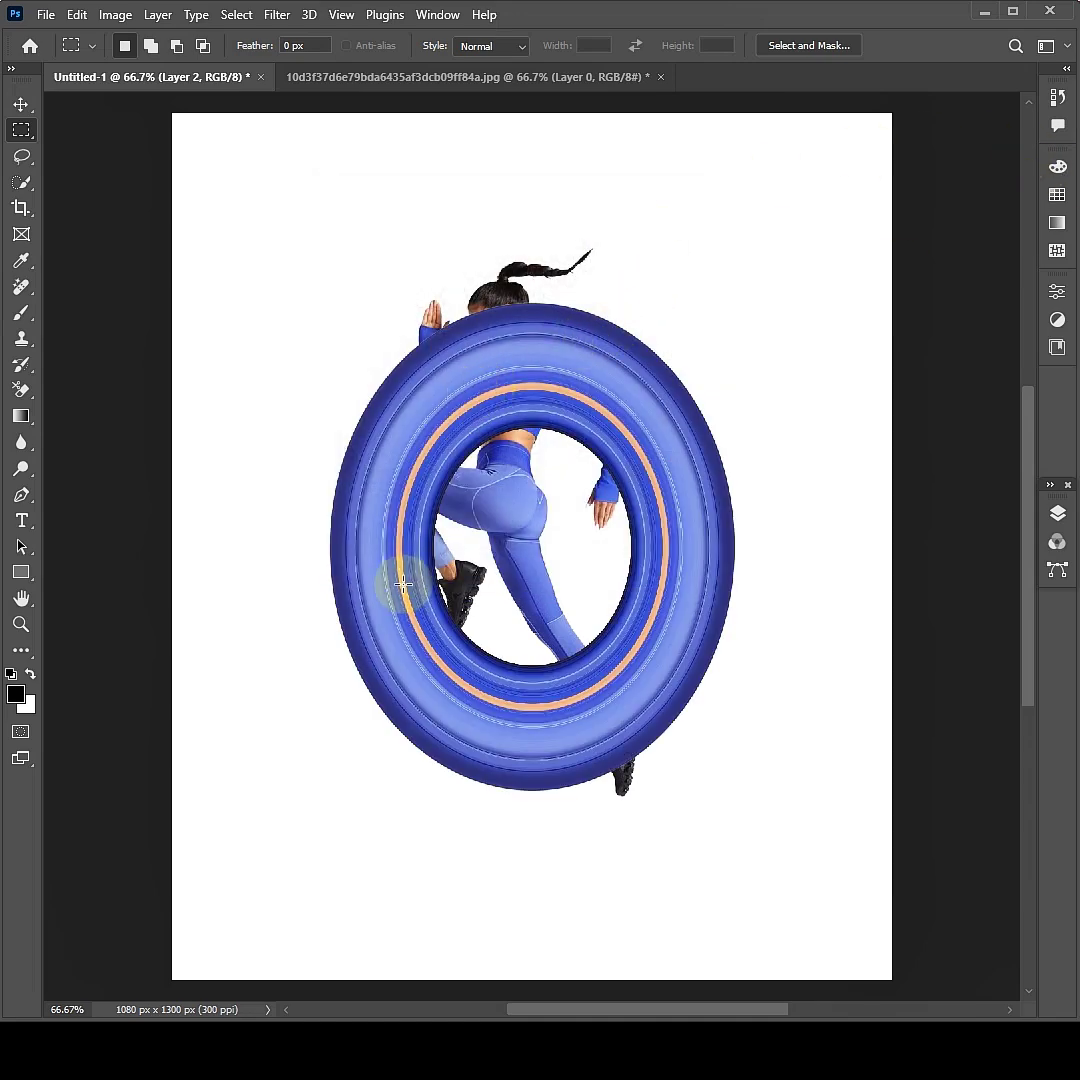
Enlarge the ring to about 135% width and 109% height around the athlete
{"action": "key", "text": "ctrl+t"}
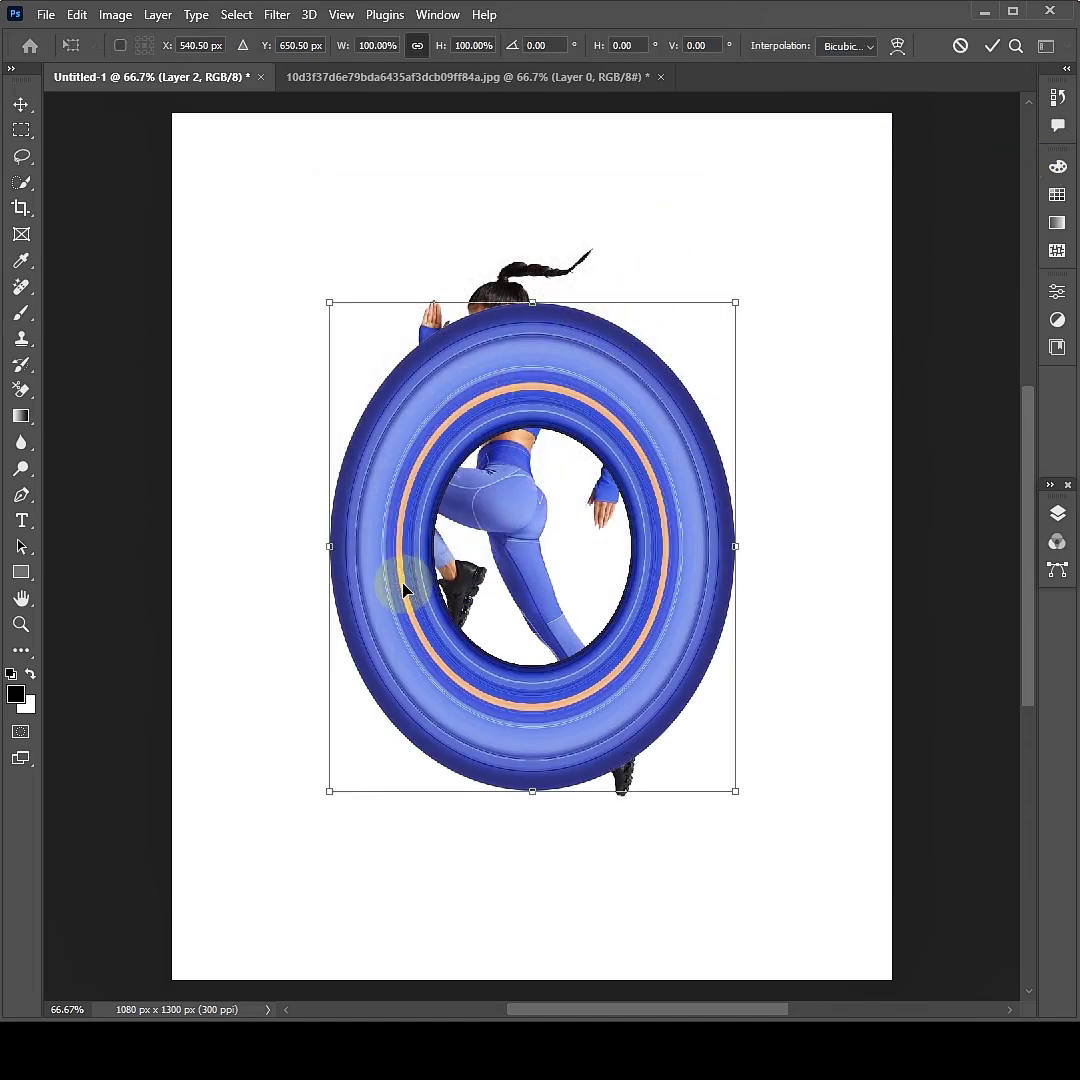
{"action": "left_click_drag", "start_coordinate": [330, 546], "coordinate": [231, 544]}
{"action": "left_click_drag", "start_coordinate": [482, 306], "coordinate": [484, 292]}
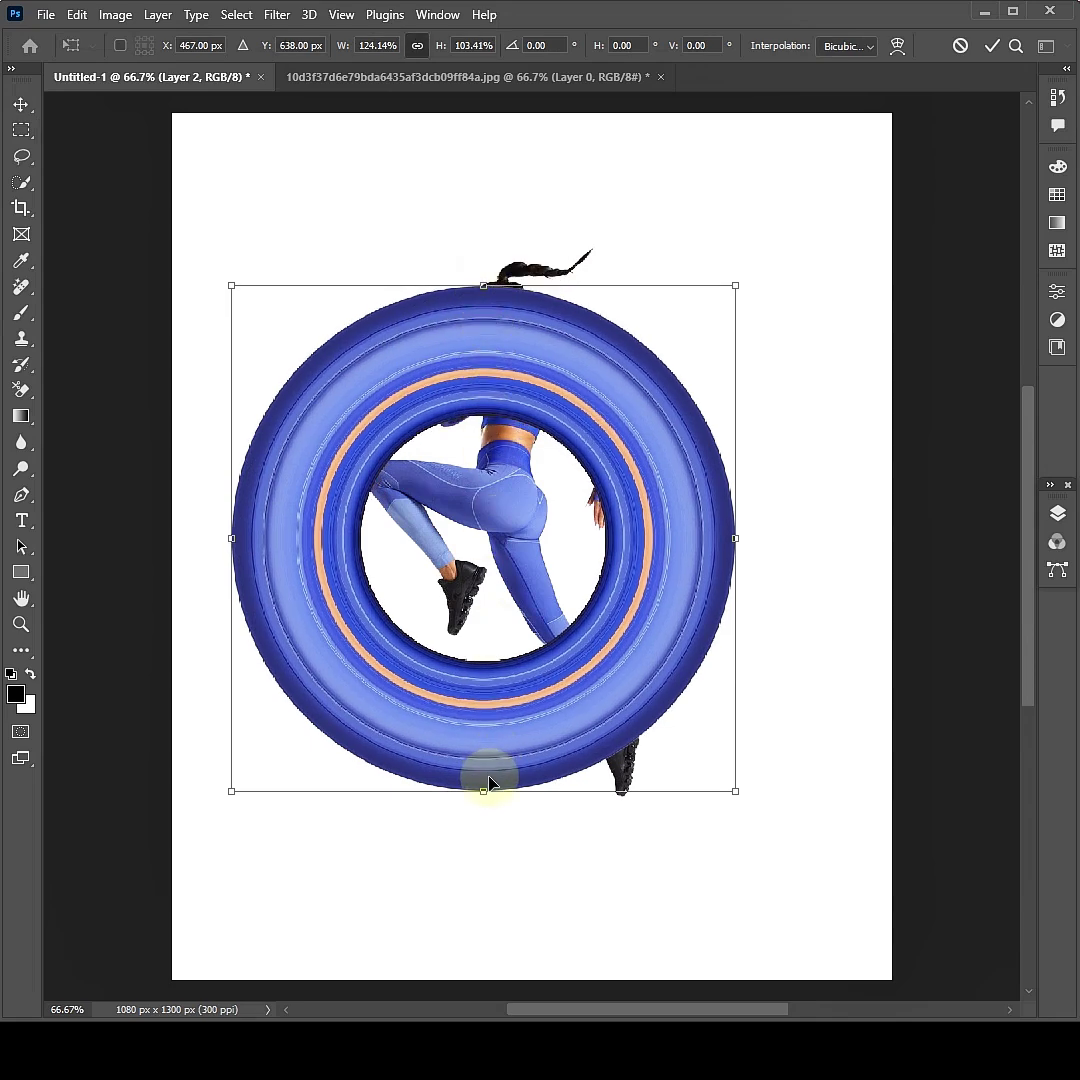
{"action": "left_click_drag", "start_coordinate": [485, 790], "coordinate": [488, 813]}
{"action": "left_click_drag", "start_coordinate": [729, 549], "coordinate": [779, 548]}
{"action": "left_click_drag", "start_coordinate": [506, 287], "coordinate": [506, 279]}
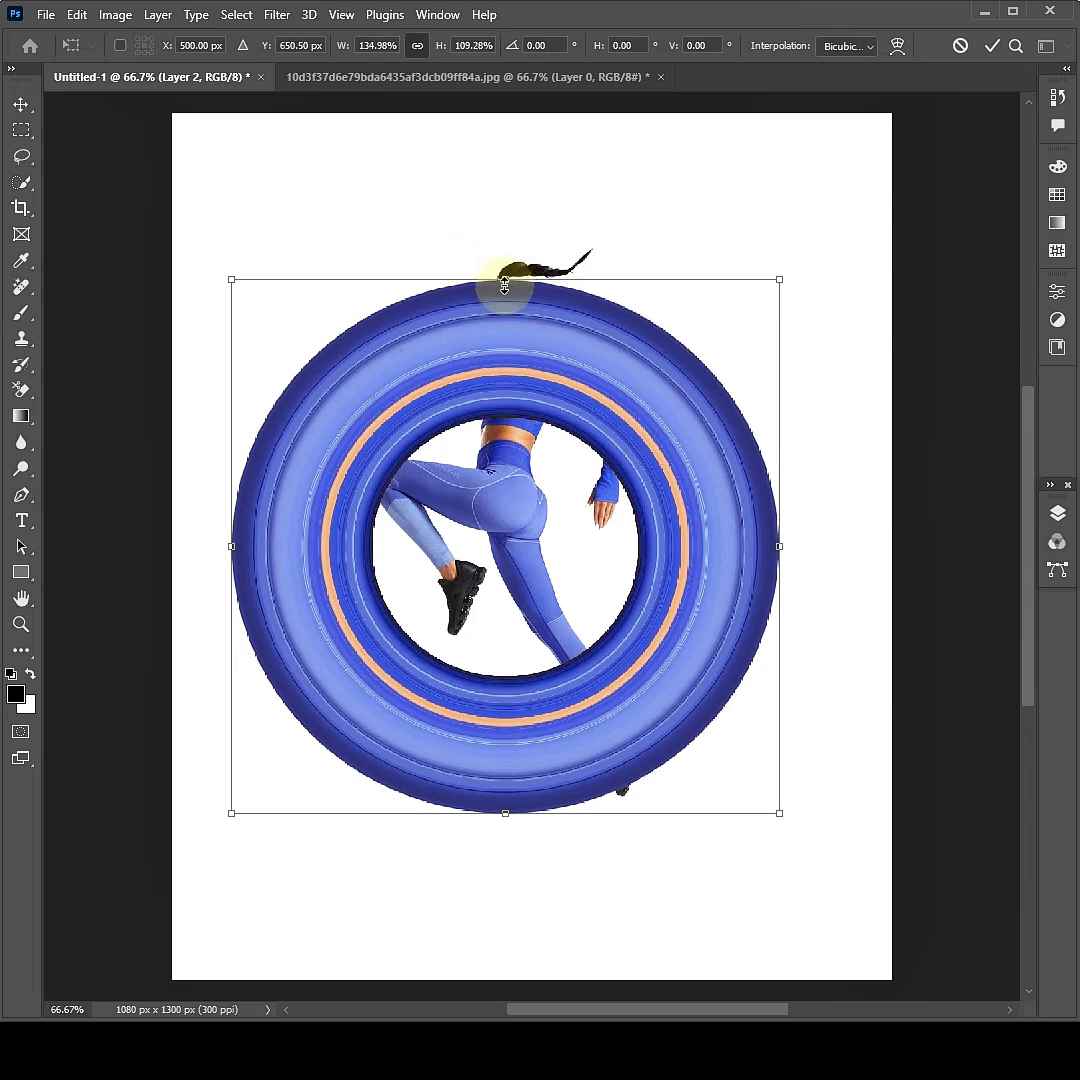
{"action": "left_click", "coordinate": [993, 48]}
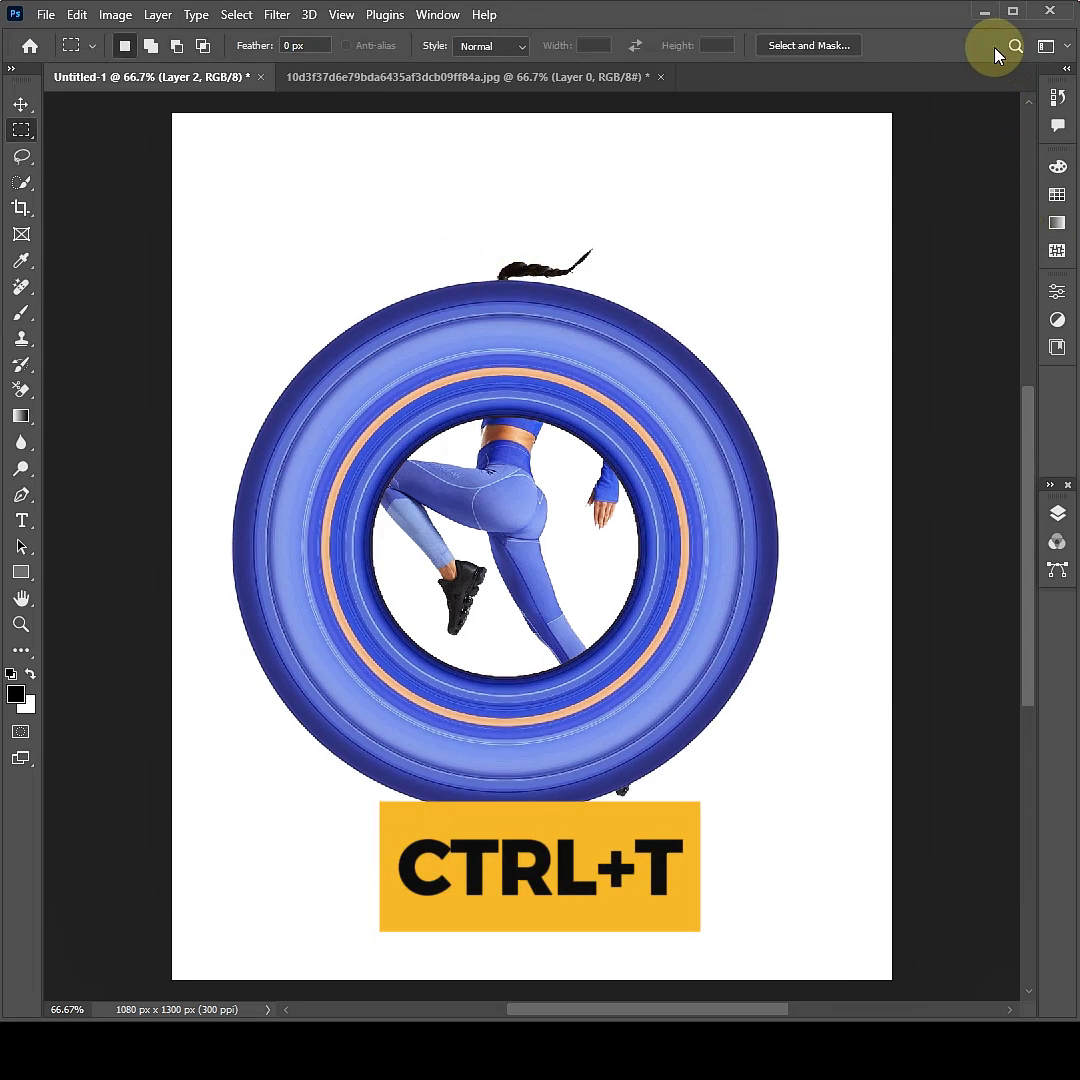
Move Layer 2 below Layer 1 and shift the ring about 75 px right
{"action": "left_click", "coordinate": [1058, 515]}
{"action": "left_click_drag", "start_coordinate": [935, 639], "coordinate": [942, 692]}
{"action": "left_click", "coordinate": [20, 105]}
{"action": "left_click_drag", "start_coordinate": [308, 553], "coordinate": [380, 548]}
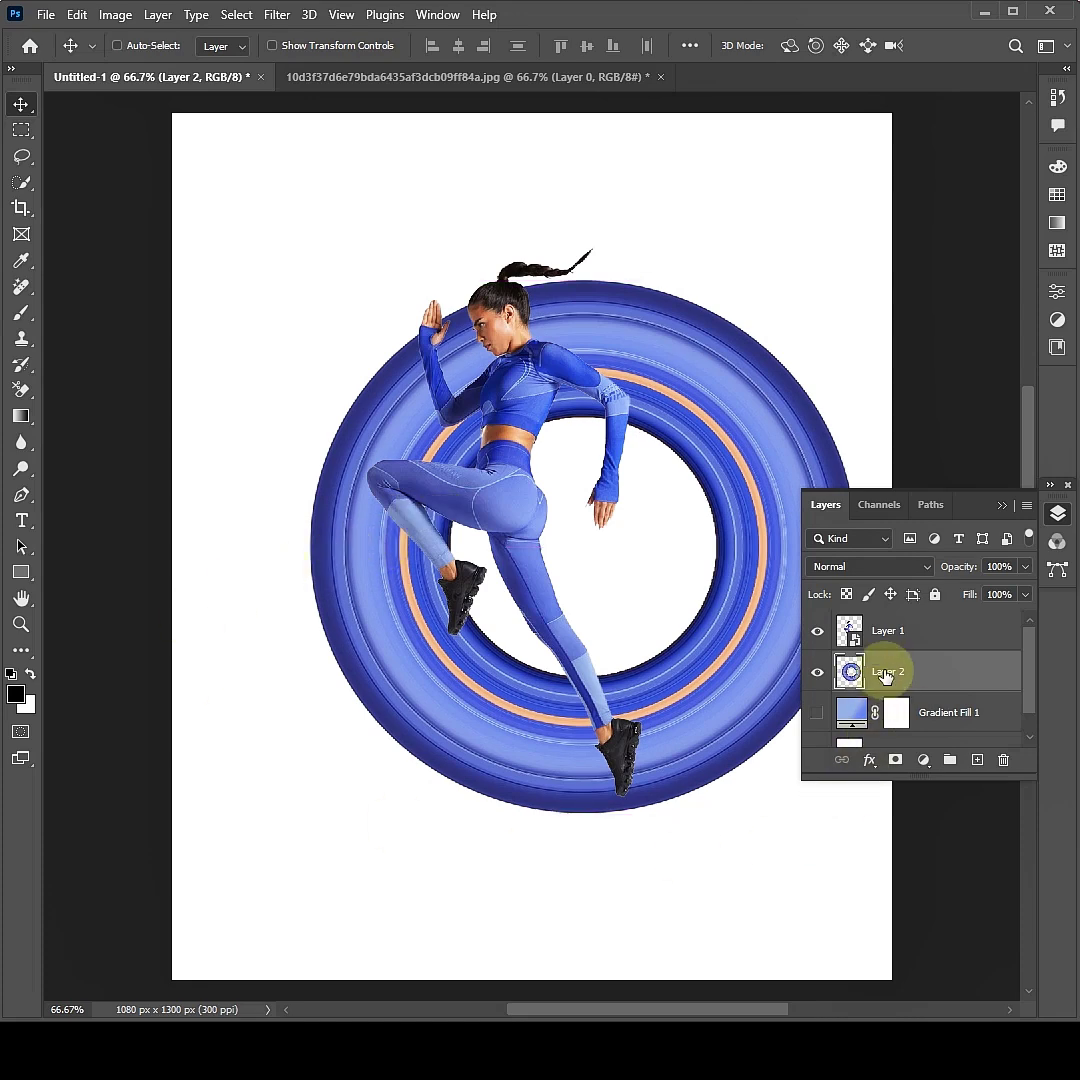
Shorten the ring to 96.88% height from its bottom edge
{"action": "key", "text": "ctrl+t"}
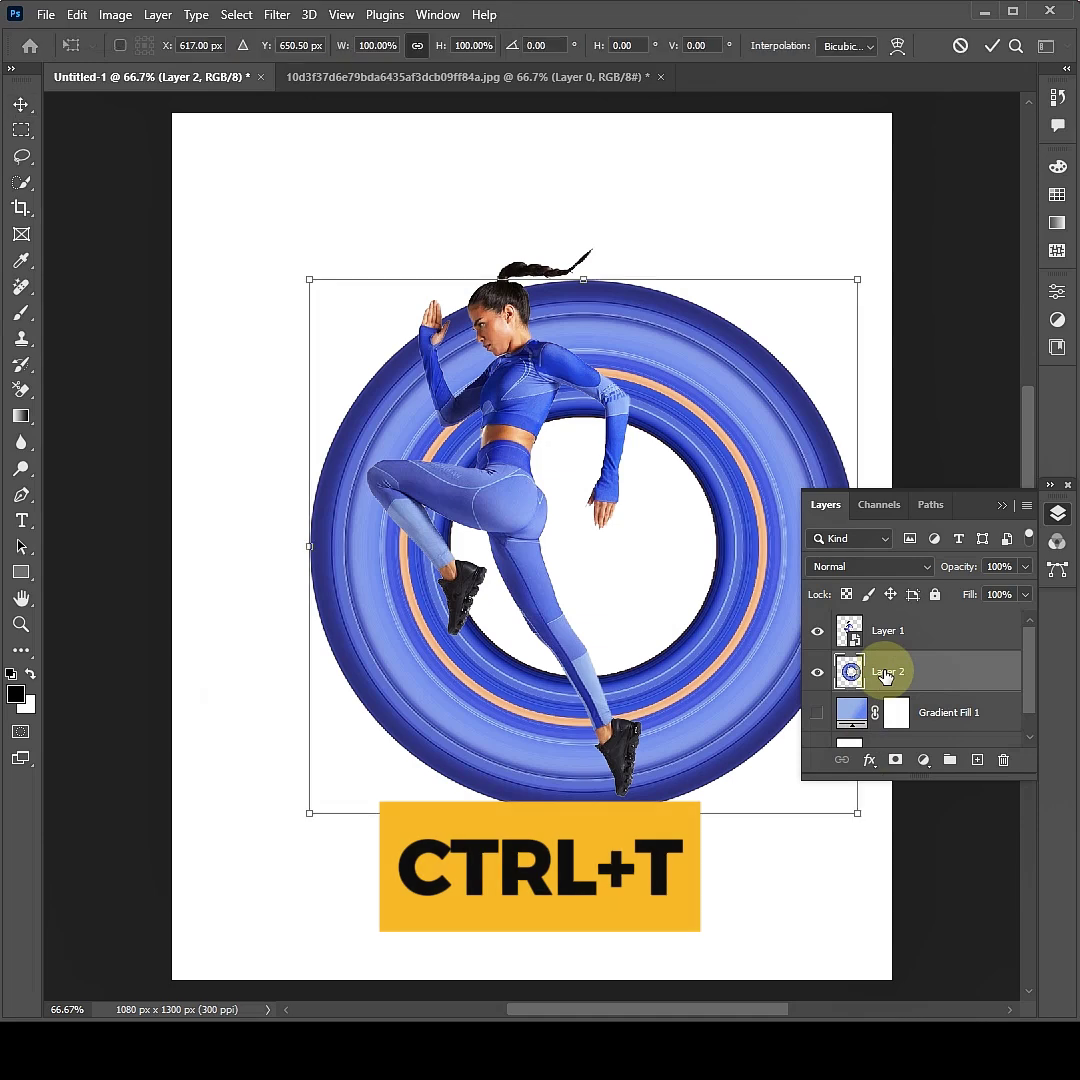
{"action": "left_click_drag", "start_coordinate": [583, 813], "coordinate": [589, 810]}
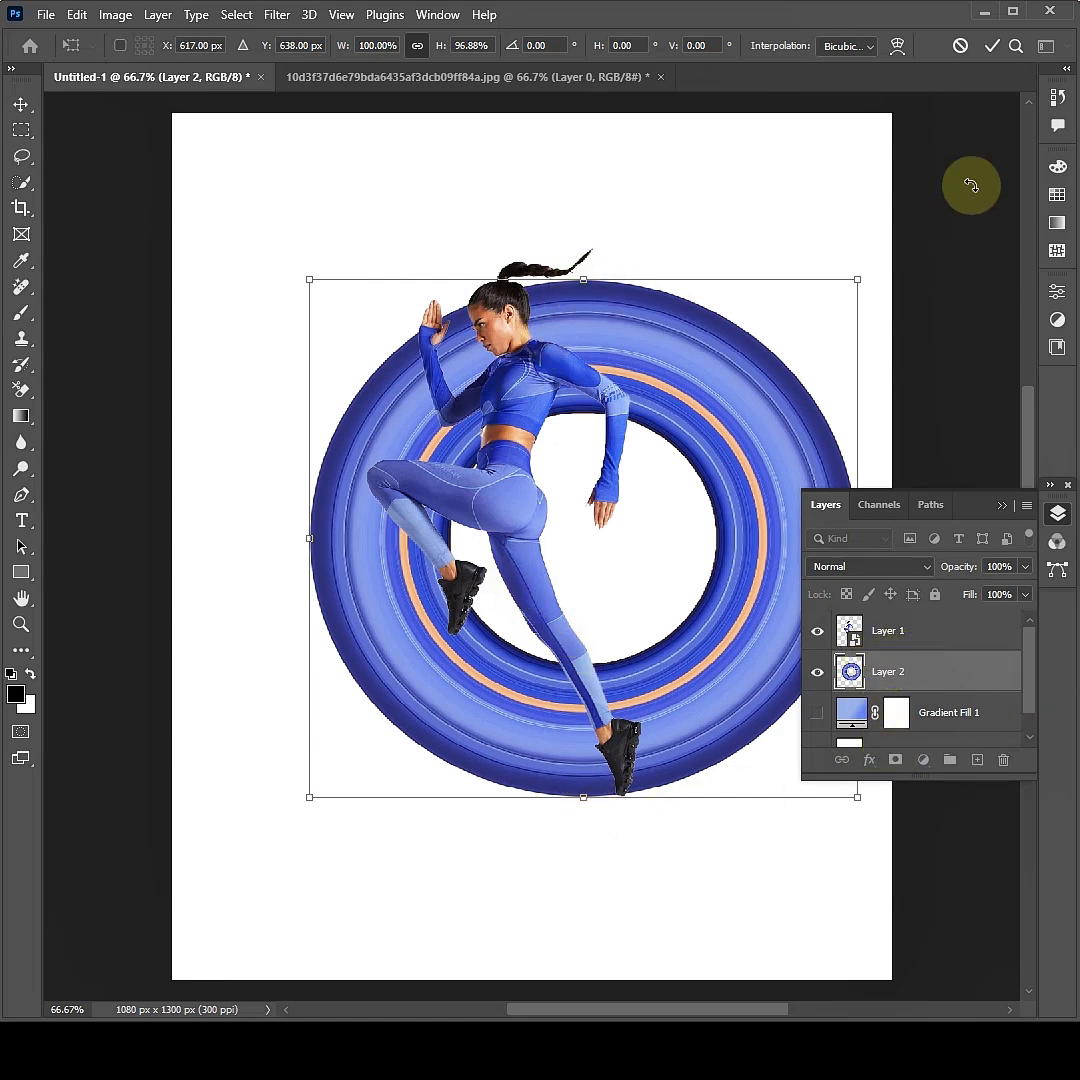
{"action": "left_click", "coordinate": [992, 45]}
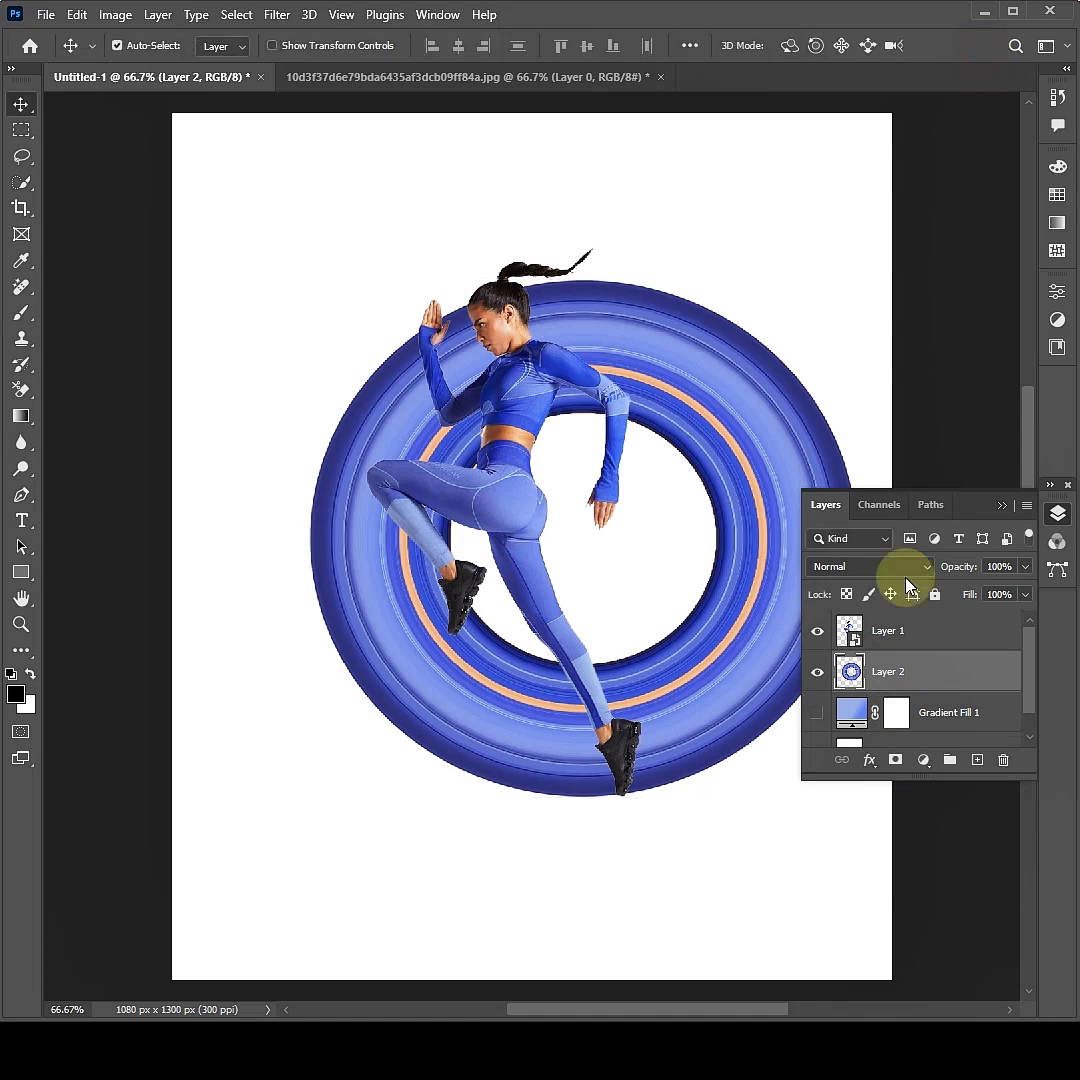
Add a mask to Layer 2 and set up a soft black 92 px brush
{"action": "left_click", "coordinate": [895, 762]}
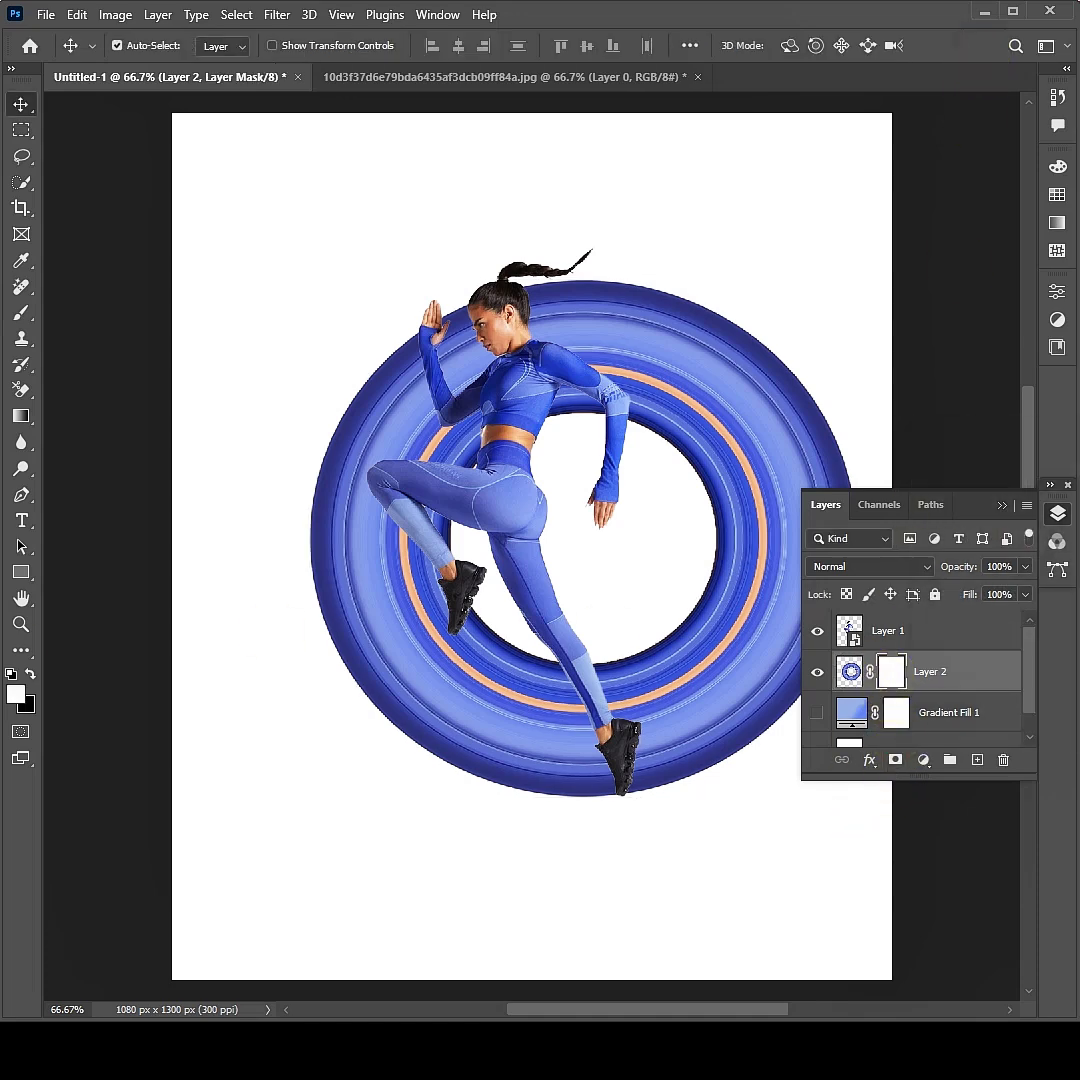
{"action": "left_click", "coordinate": [30, 674]}
{"action": "left_click", "coordinate": [21, 312]}
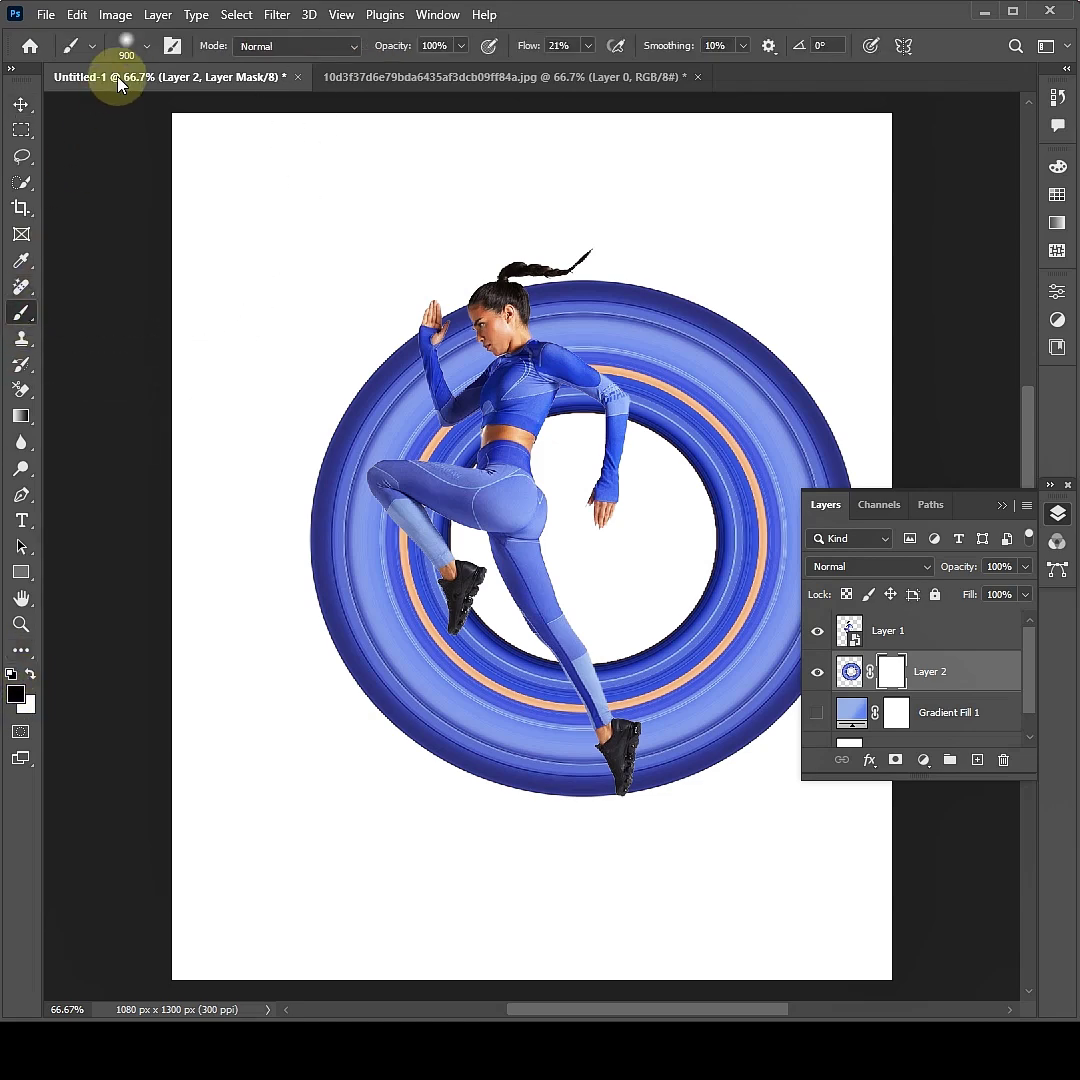
{"action": "left_click", "coordinate": [144, 46]}
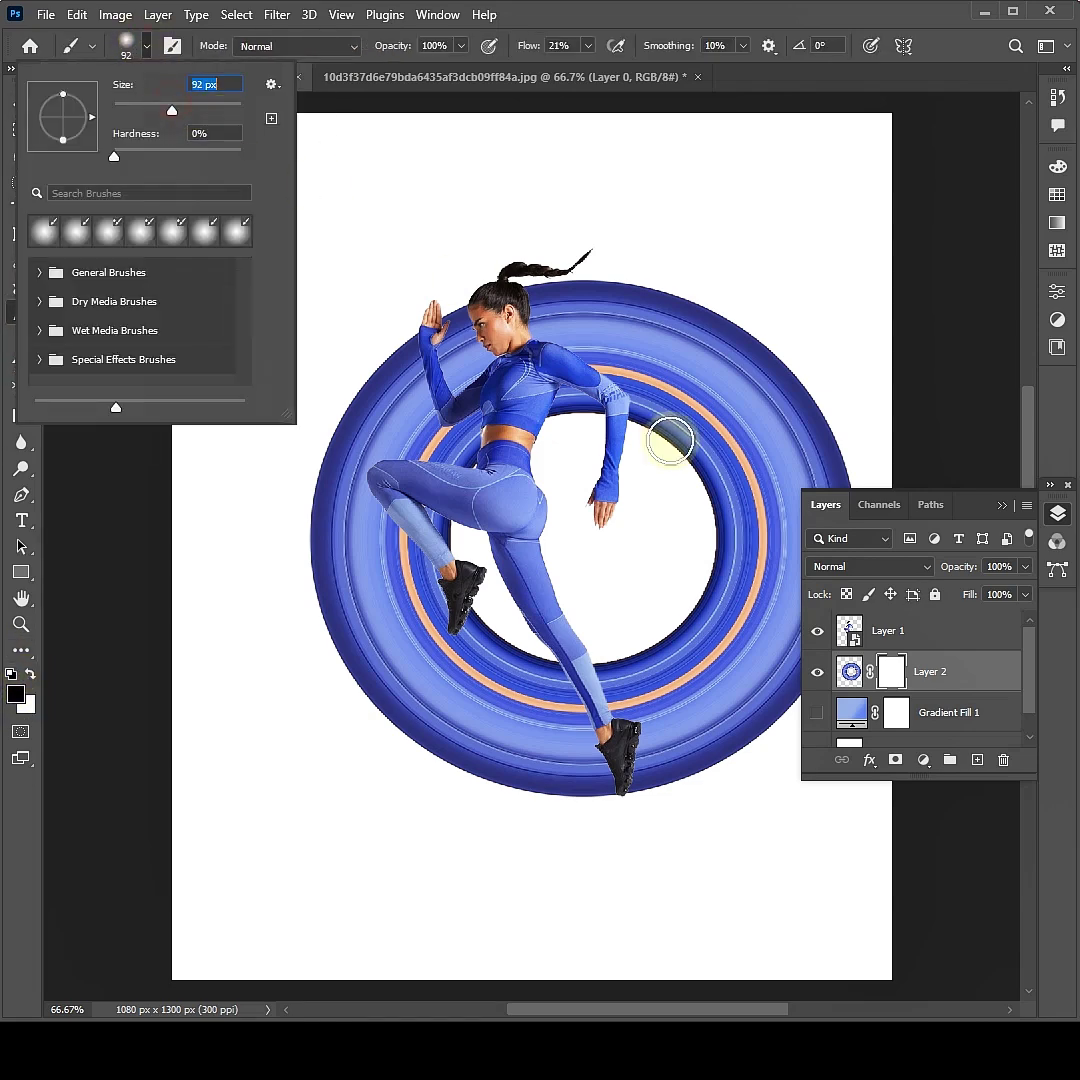
{"action": "key", "text": "Return"}
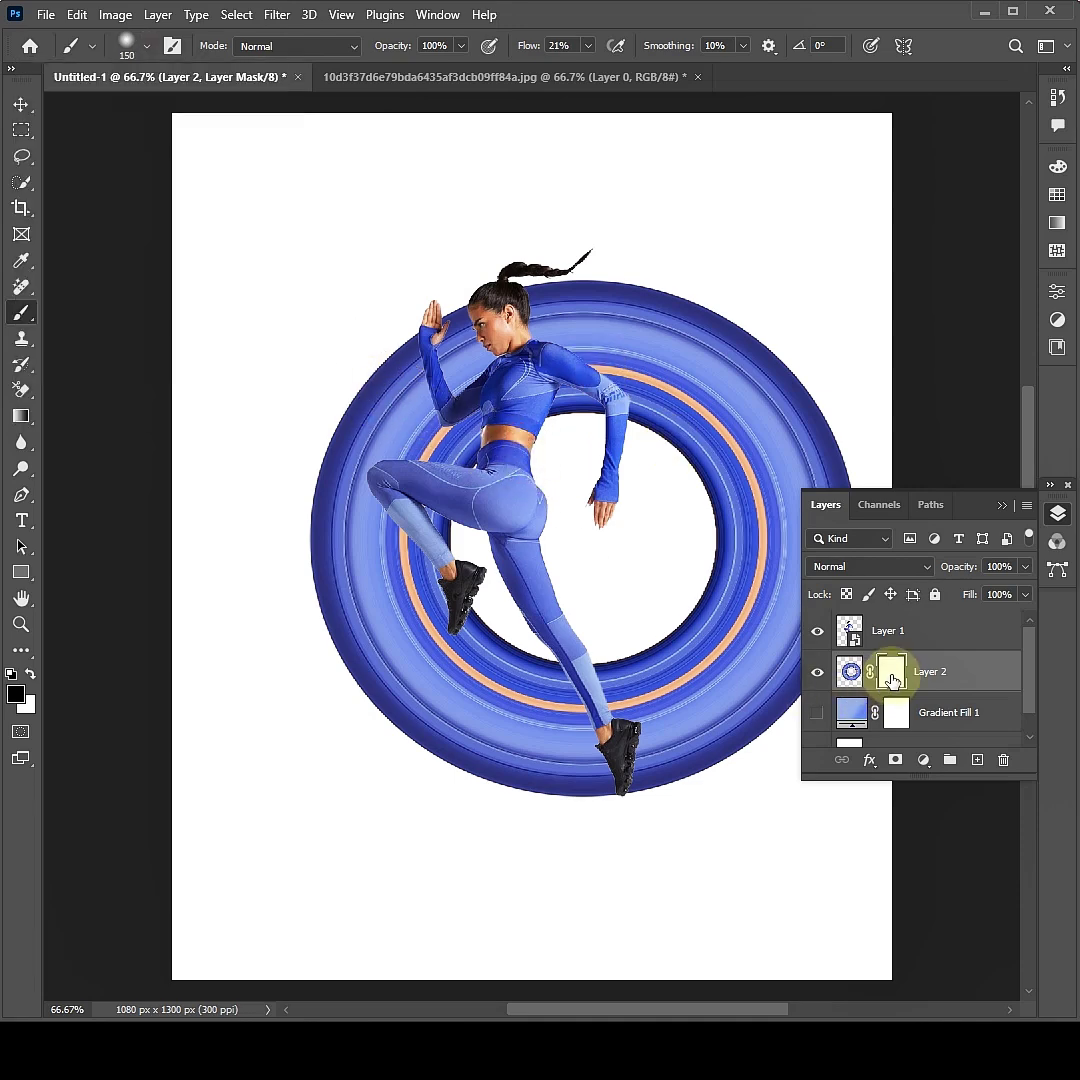
Paint on the mask at 100% flow to hide the ring's left side
{"action": "mouse_move", "coordinate": [390, 313]}
{"action": "left_mouse_down"}
{"action": "mouse_move", "coordinate": [412, 333]}
{"action": "mouse_move", "coordinate": [463, 501]}
{"action": "mouse_move", "coordinate": [430, 360]}
{"action": "mouse_move", "coordinate": [410, 362]}
{"action": "left_mouse_up"}
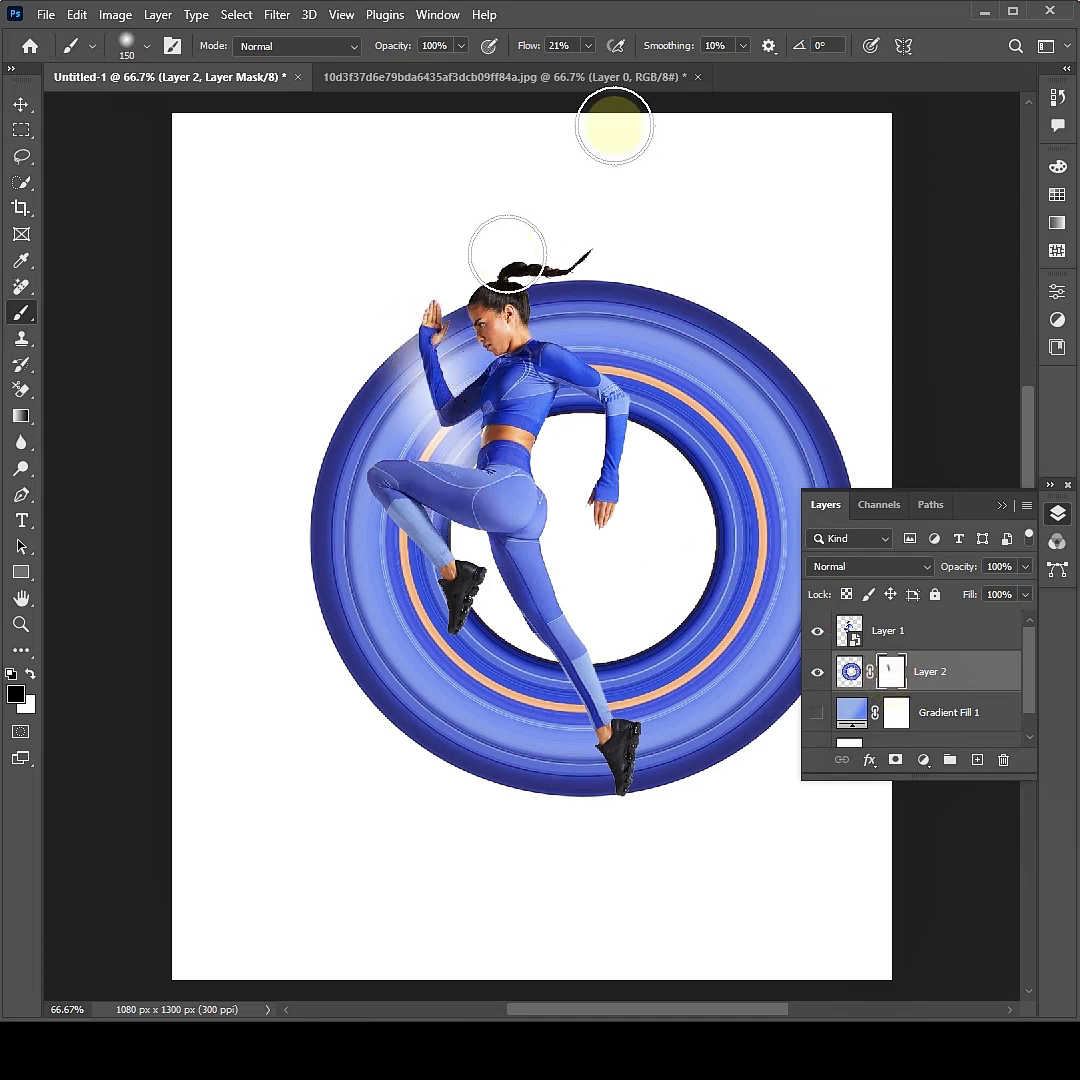
{"action": "left_click", "coordinate": [585, 52]}
{"action": "left_click_drag", "start_coordinate": [586, 69], "coordinate": [752, 86]}
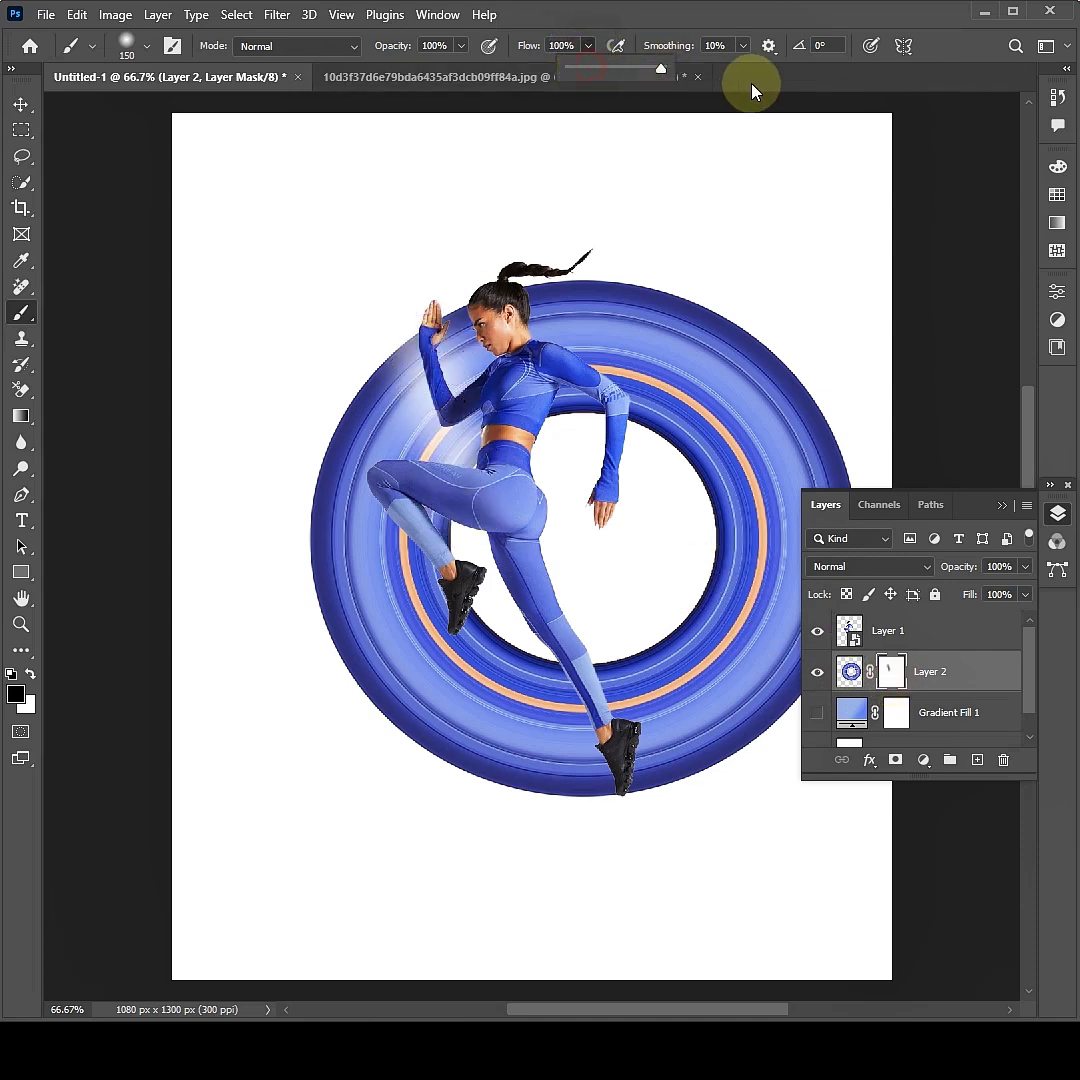
{"action": "mouse_move", "coordinate": [390, 388]}
{"action": "left_mouse_down"}
{"action": "mouse_move", "coordinate": [390, 530]}
{"action": "mouse_move", "coordinate": [321, 511]}
{"action": "mouse_move", "coordinate": [413, 408]}
{"action": "mouse_move", "coordinate": [441, 520]}
{"action": "mouse_move", "coordinate": [444, 309]}
{"action": "mouse_move", "coordinate": [371, 321]}
{"action": "mouse_move", "coordinate": [370, 720]}
{"action": "mouse_move", "coordinate": [550, 755]}
{"action": "mouse_move", "coordinate": [499, 771]}
{"action": "mouse_move", "coordinate": [424, 603]}
{"action": "mouse_move", "coordinate": [328, 451]}
{"action": "mouse_move", "coordinate": [290, 483]}
{"action": "mouse_move", "coordinate": [559, 800]}
{"action": "mouse_move", "coordinate": [559, 740]}
{"action": "mouse_move", "coordinate": [576, 798]}
{"action": "mouse_move", "coordinate": [569, 787]}
{"action": "mouse_move", "coordinate": [576, 796]}
{"action": "mouse_move", "coordinate": [552, 807]}
{"action": "mouse_move", "coordinate": [509, 776]}
{"action": "mouse_move", "coordinate": [541, 693]}
{"action": "mouse_move", "coordinate": [510, 655]}
{"action": "mouse_move", "coordinate": [562, 757]}
{"action": "mouse_move", "coordinate": [441, 513]}
{"action": "mouse_move", "coordinate": [458, 313]}
{"action": "mouse_move", "coordinate": [441, 622]}
{"action": "mouse_move", "coordinate": [405, 603]}
{"action": "mouse_move", "coordinate": [316, 437]}
{"action": "mouse_move", "coordinate": [424, 508]}
{"action": "mouse_move", "coordinate": [288, 864]}
{"action": "left_mouse_up"}
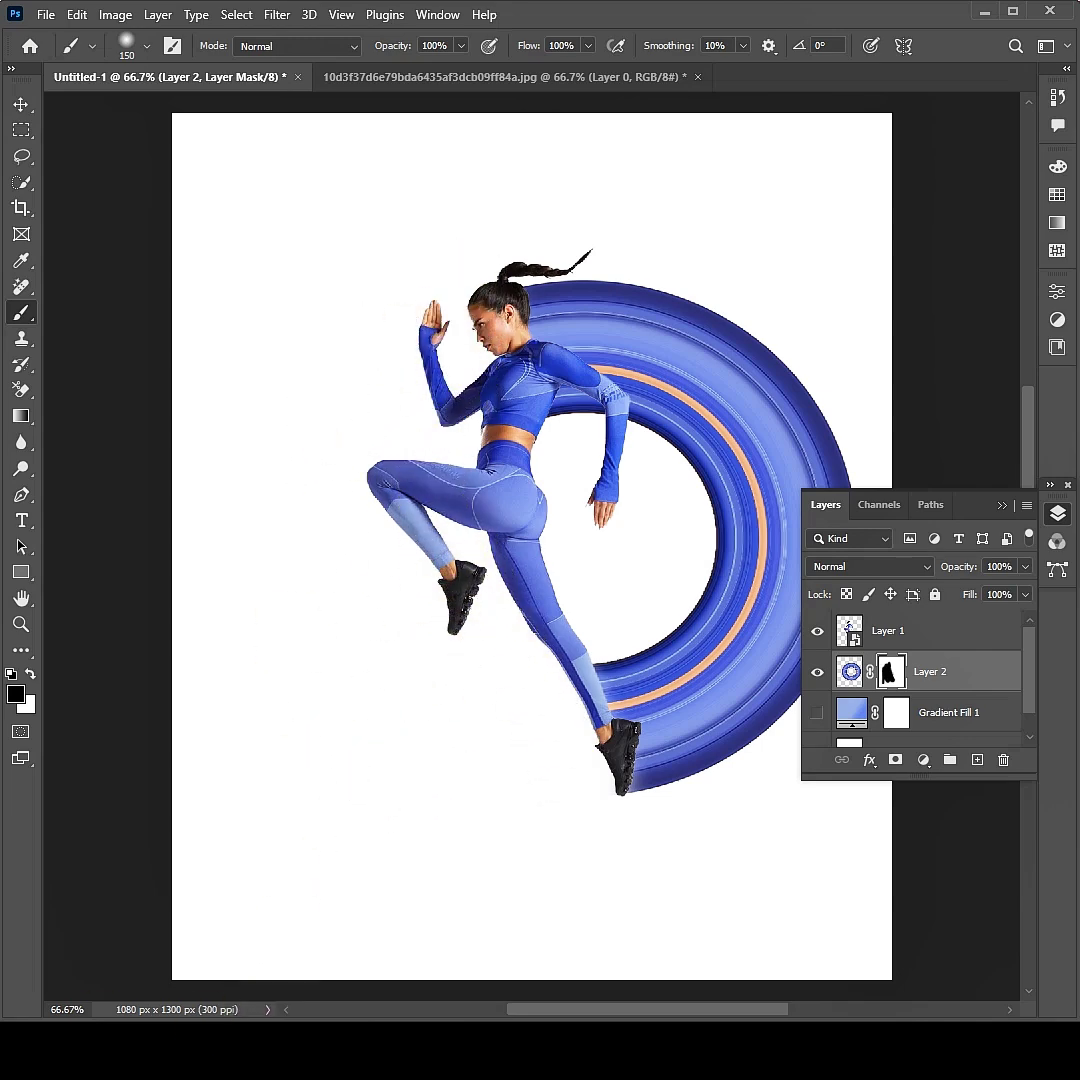
{"action": "left_click_drag", "start_coordinate": [670, 710], "coordinate": [978, 761]}
On new Layer 3, paint the sampled ring blue over its right arc, blended as Linear Dodge (Add)
{"action": "left_click", "coordinate": [978, 761]}
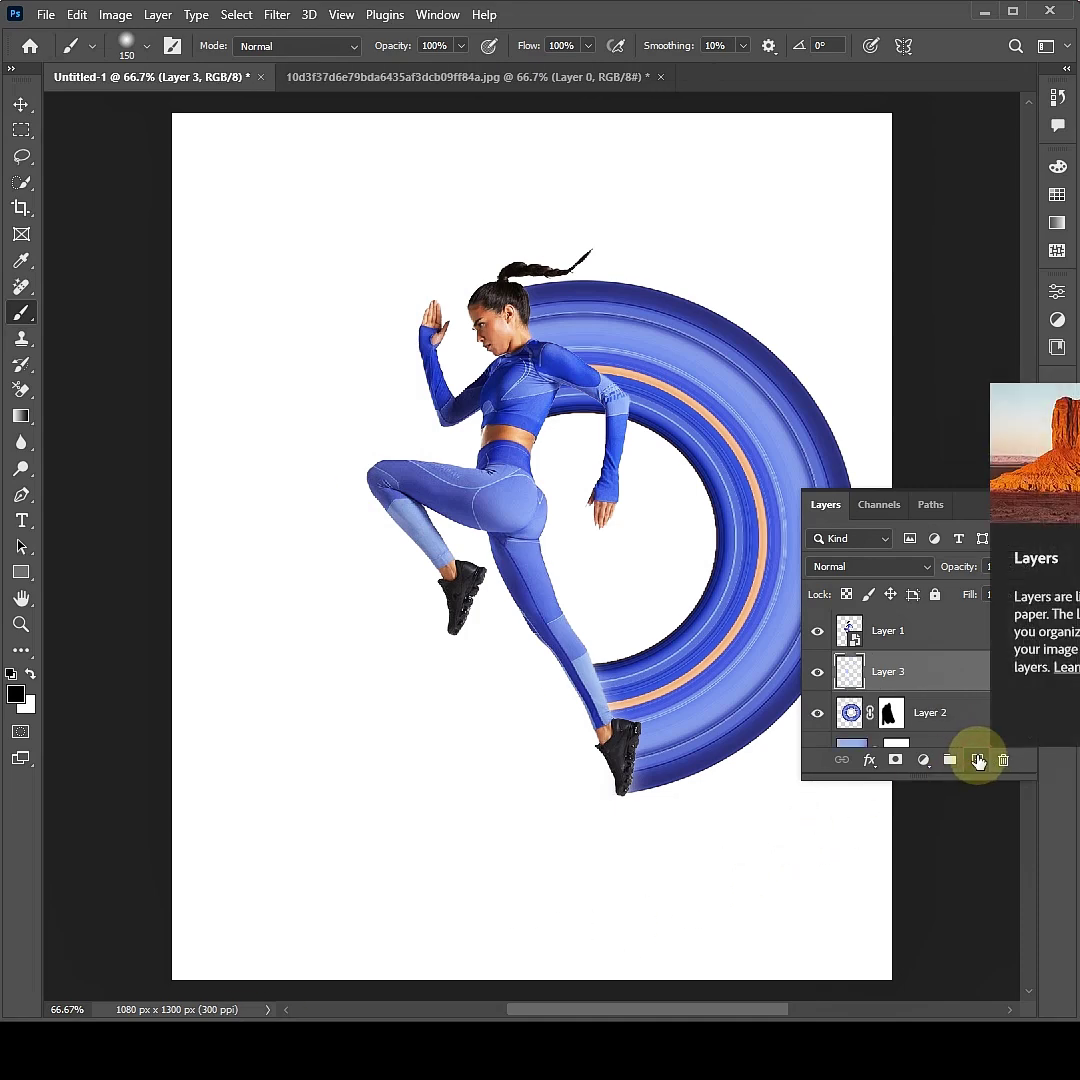
{"action": "left_click", "coordinate": [19, 262]}
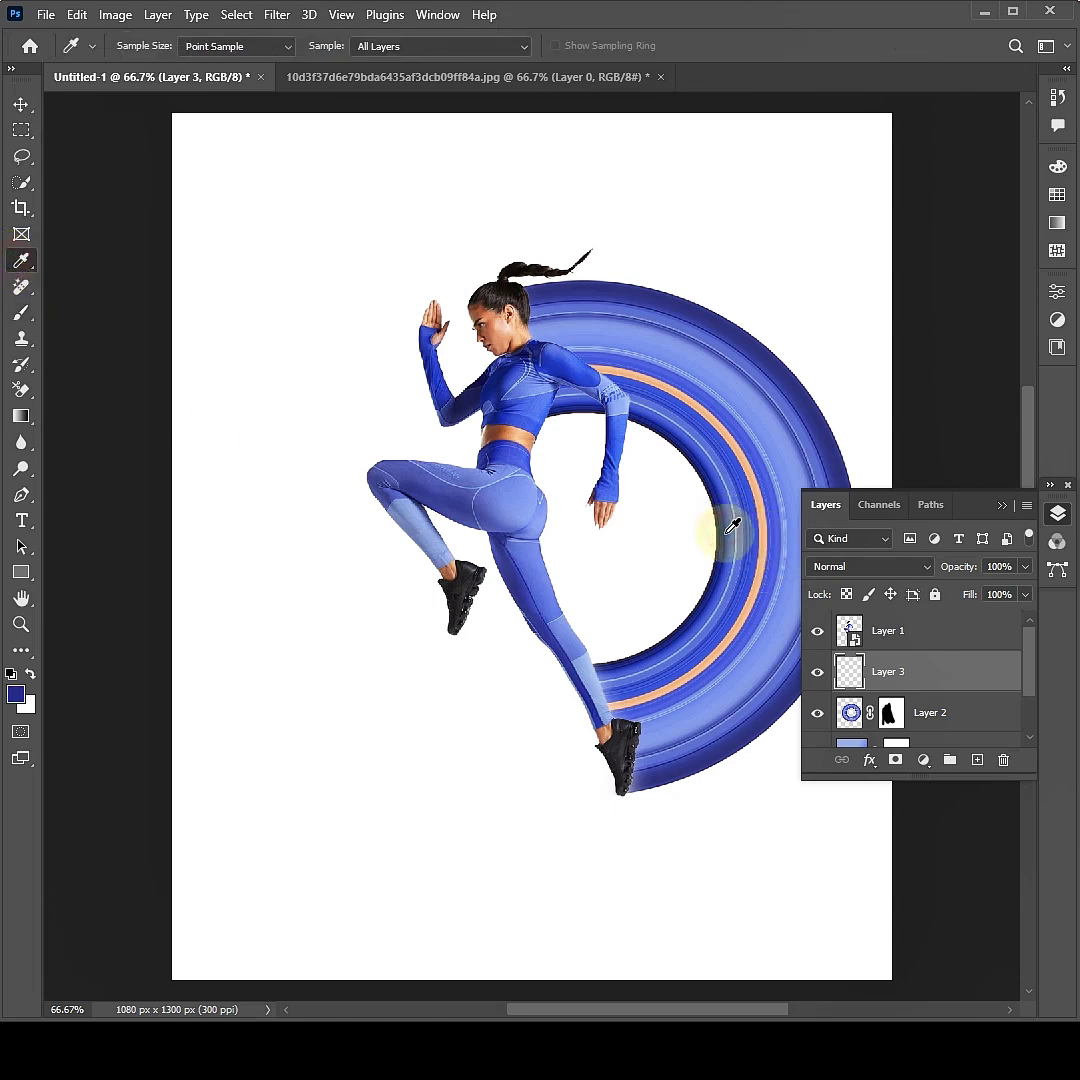
{"action": "left_click", "coordinate": [21, 313]}
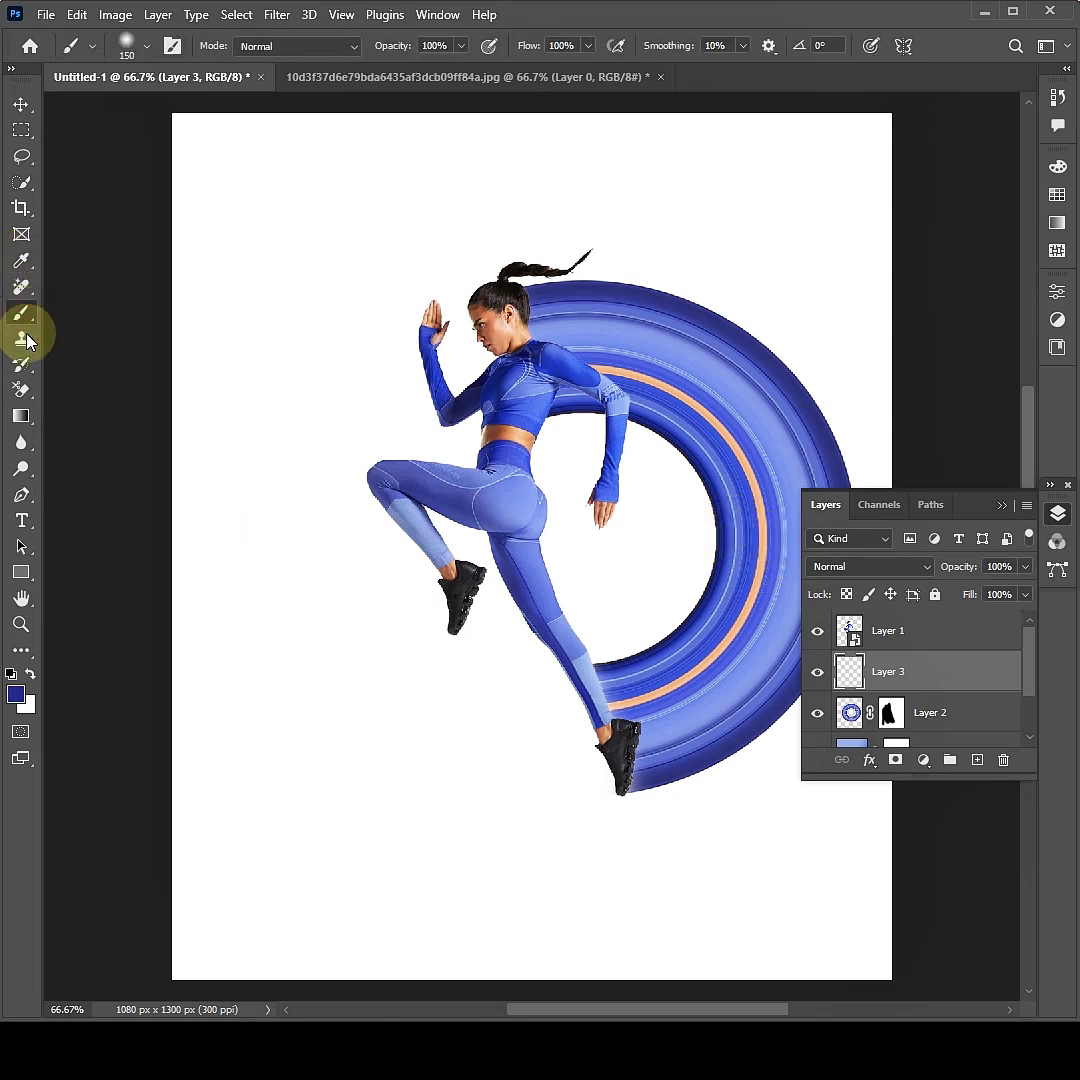
{"action": "mouse_move", "coordinate": [795, 463]}
{"action": "left_mouse_down"}
{"action": "mouse_move", "coordinate": [695, 489]}
{"action": "mouse_move", "coordinate": [809, 462]}
{"action": "mouse_move", "coordinate": [681, 523]}
{"action": "mouse_move", "coordinate": [708, 516]}
{"action": "mouse_move", "coordinate": [796, 446]}
{"action": "mouse_move", "coordinate": [785, 425]}
{"action": "mouse_move", "coordinate": [712, 465]}
{"action": "mouse_move", "coordinate": [807, 467]}
{"action": "mouse_move", "coordinate": [700, 536]}
{"action": "left_mouse_up"}
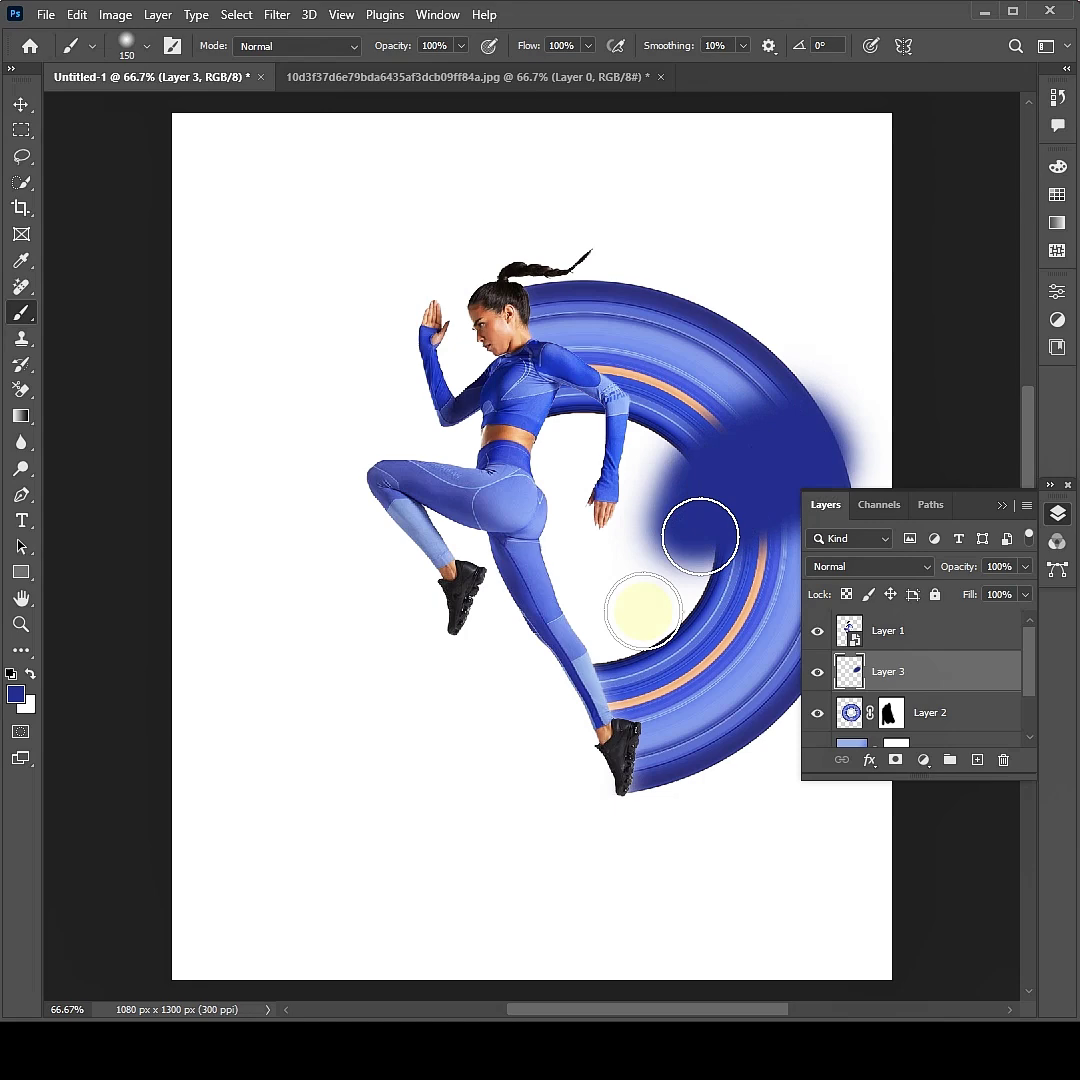
{"action": "left_click", "coordinate": [920, 567]}
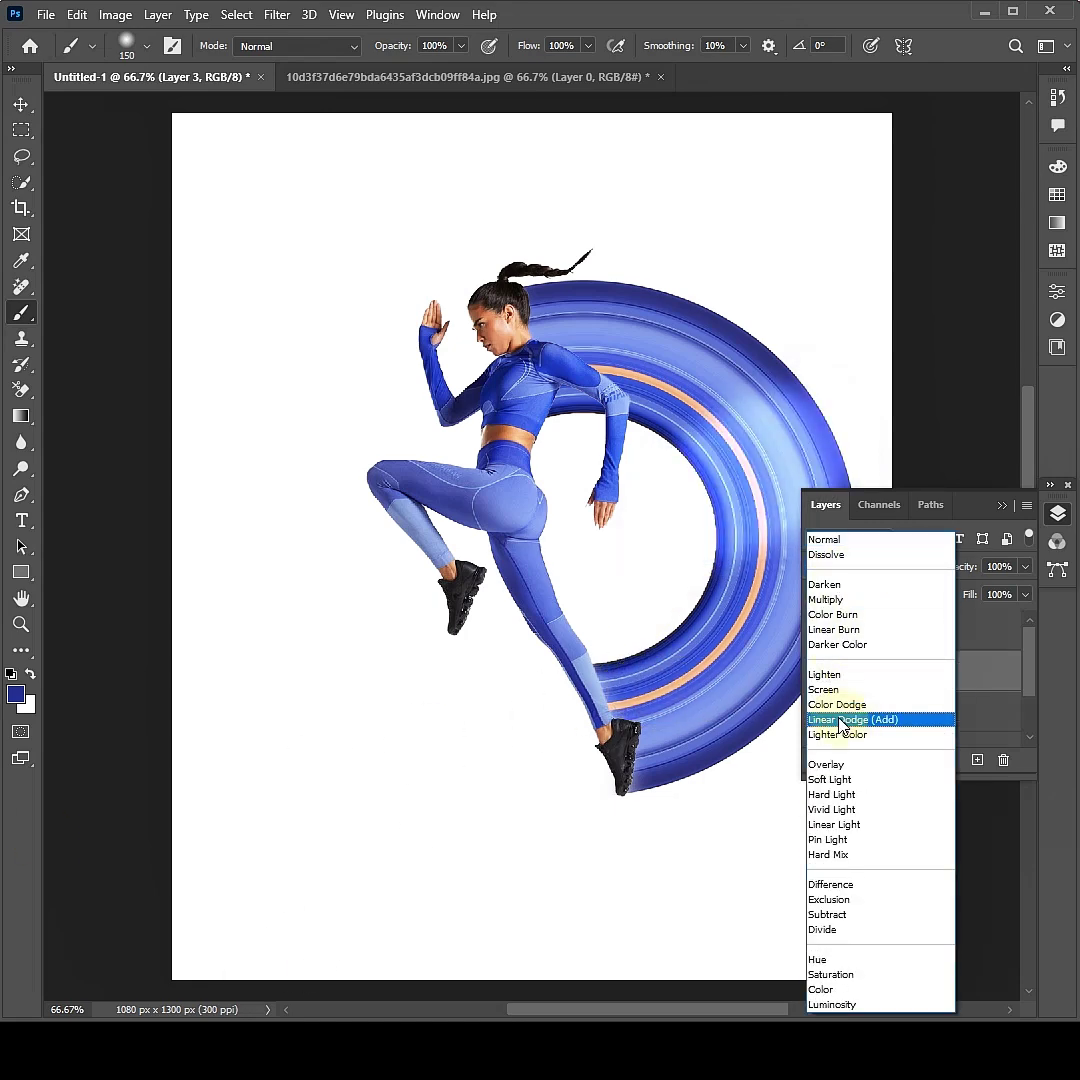
{"action": "left_click", "coordinate": [841, 721]}
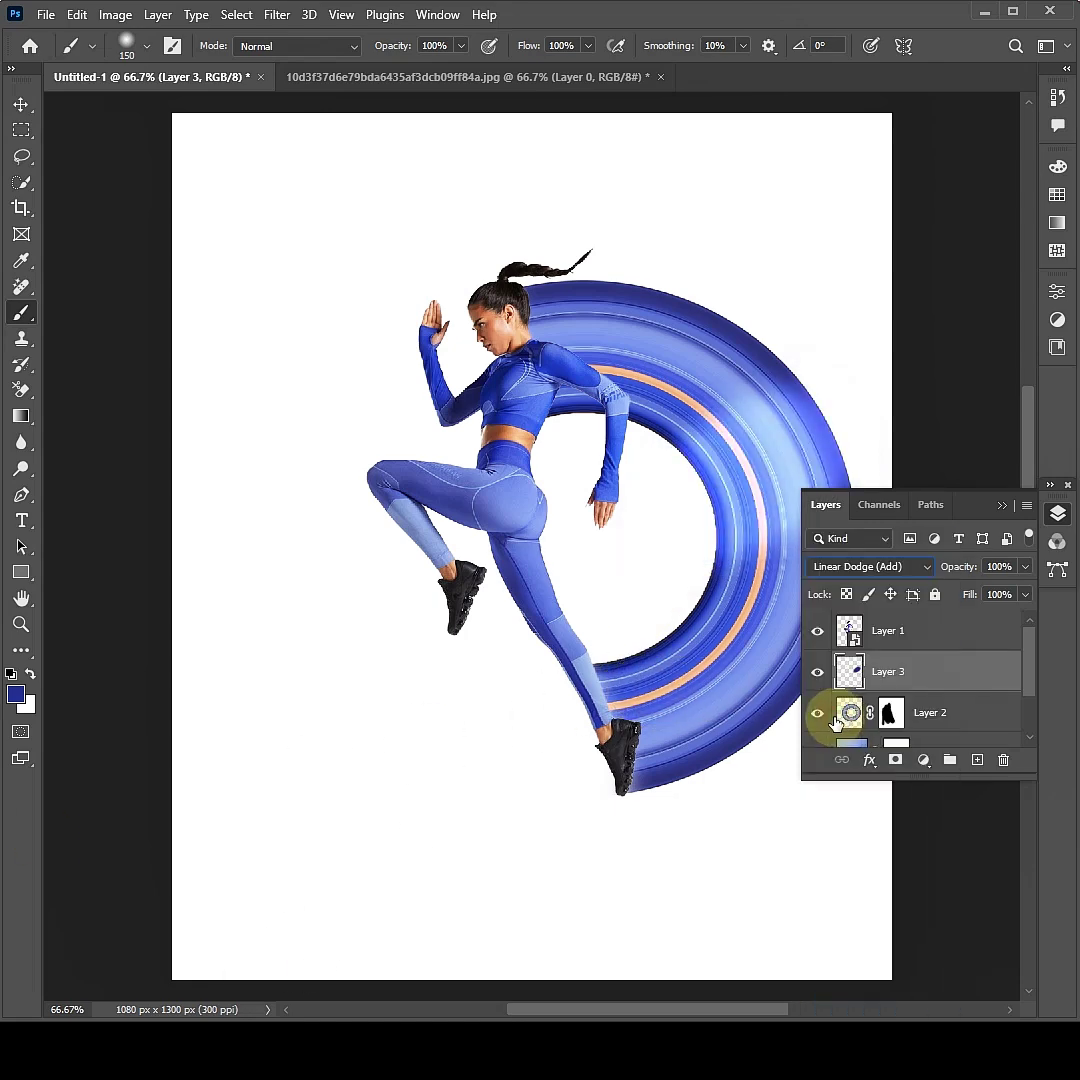
On new Layer 4, paint soft blue shading at 15% then 53% opacity over shoulder and shoe
{"action": "left_click", "coordinate": [977, 762]}
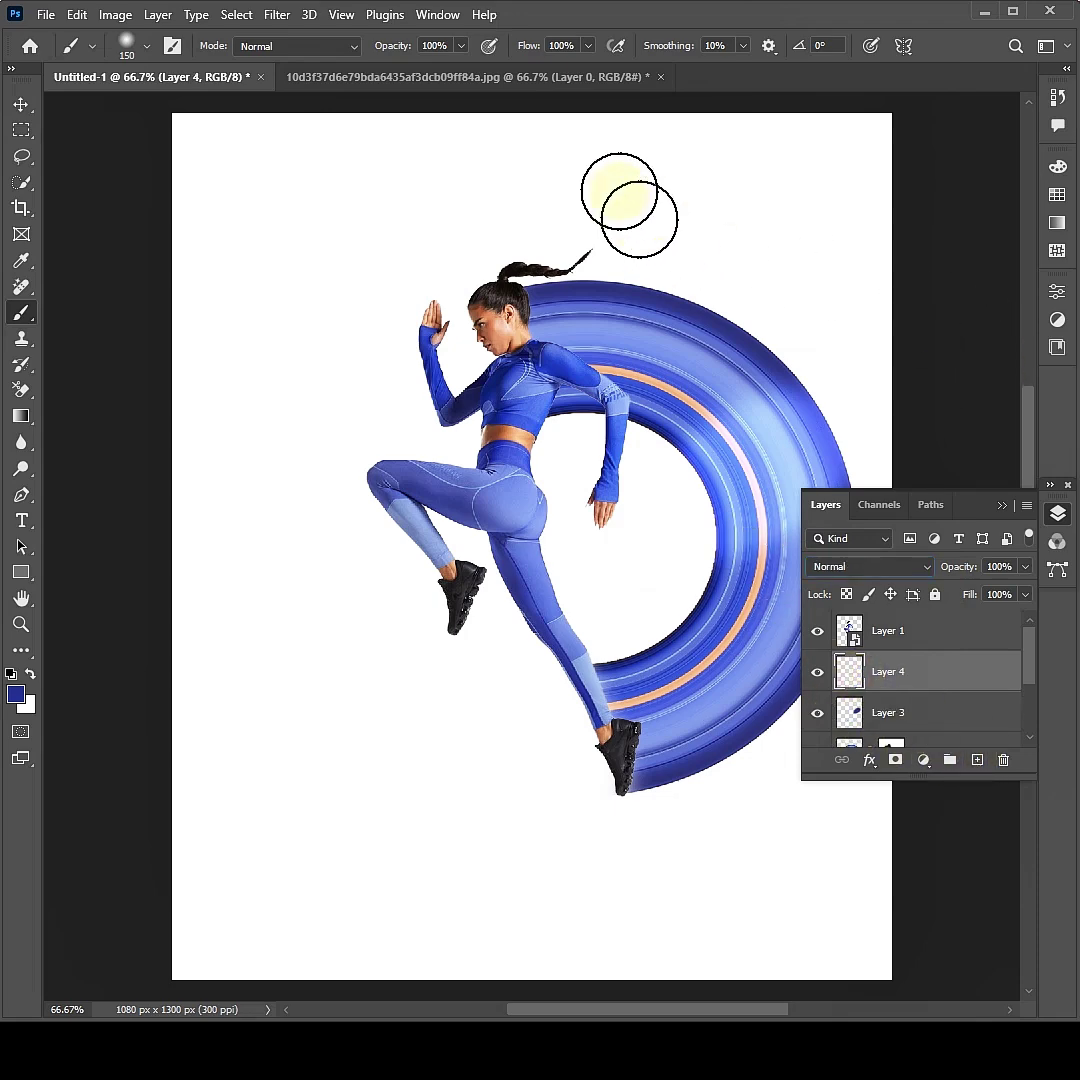
{"action": "left_click", "coordinate": [462, 46]}
{"action": "left_click", "coordinate": [384, 68]}
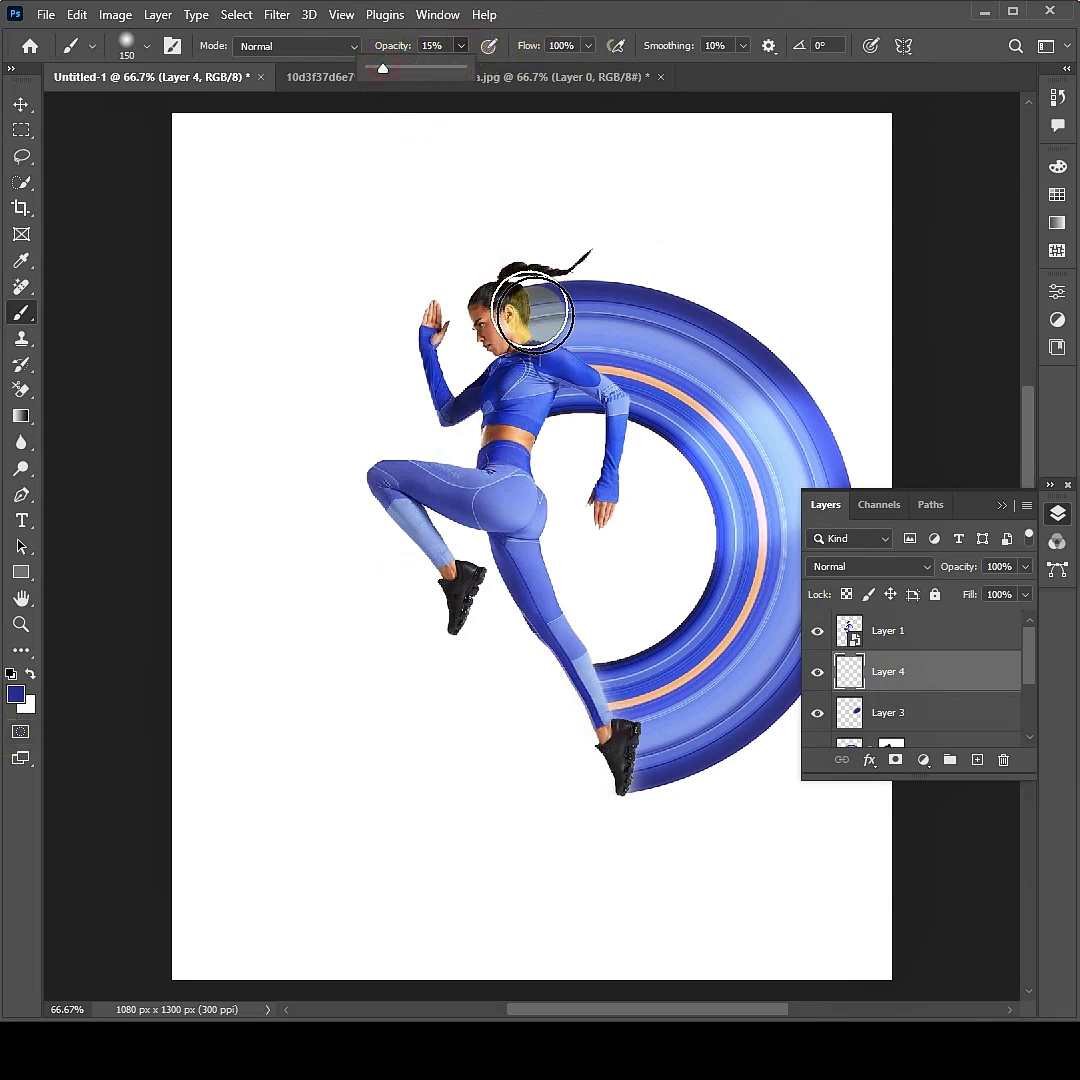
{"action": "mouse_move", "coordinate": [535, 318]}
{"action": "left_mouse_down"}
{"action": "mouse_move", "coordinate": [550, 318]}
{"action": "mouse_move", "coordinate": [594, 365]}
{"action": "mouse_move", "coordinate": [543, 313]}
{"action": "mouse_move", "coordinate": [579, 362]}
{"action": "mouse_move", "coordinate": [555, 313]}
{"action": "mouse_move", "coordinate": [520, 330]}
{"action": "left_mouse_up"}
{"action": "left_click", "coordinate": [461, 45]}
{"action": "left_click_drag", "start_coordinate": [458, 68], "coordinate": [496, 68]}
{"action": "mouse_move", "coordinate": [612, 352]}
{"action": "left_mouse_down"}
{"action": "mouse_move", "coordinate": [558, 336]}
{"action": "mouse_move", "coordinate": [548, 321]}
{"action": "mouse_move", "coordinate": [573, 357]}
{"action": "mouse_move", "coordinate": [544, 333]}
{"action": "mouse_move", "coordinate": [581, 430]}
{"action": "left_mouse_up"}
{"action": "mouse_move", "coordinate": [651, 747]}
{"action": "left_mouse_down"}
{"action": "mouse_move", "coordinate": [634, 686]}
{"action": "mouse_move", "coordinate": [639, 750]}
{"action": "left_mouse_up"}
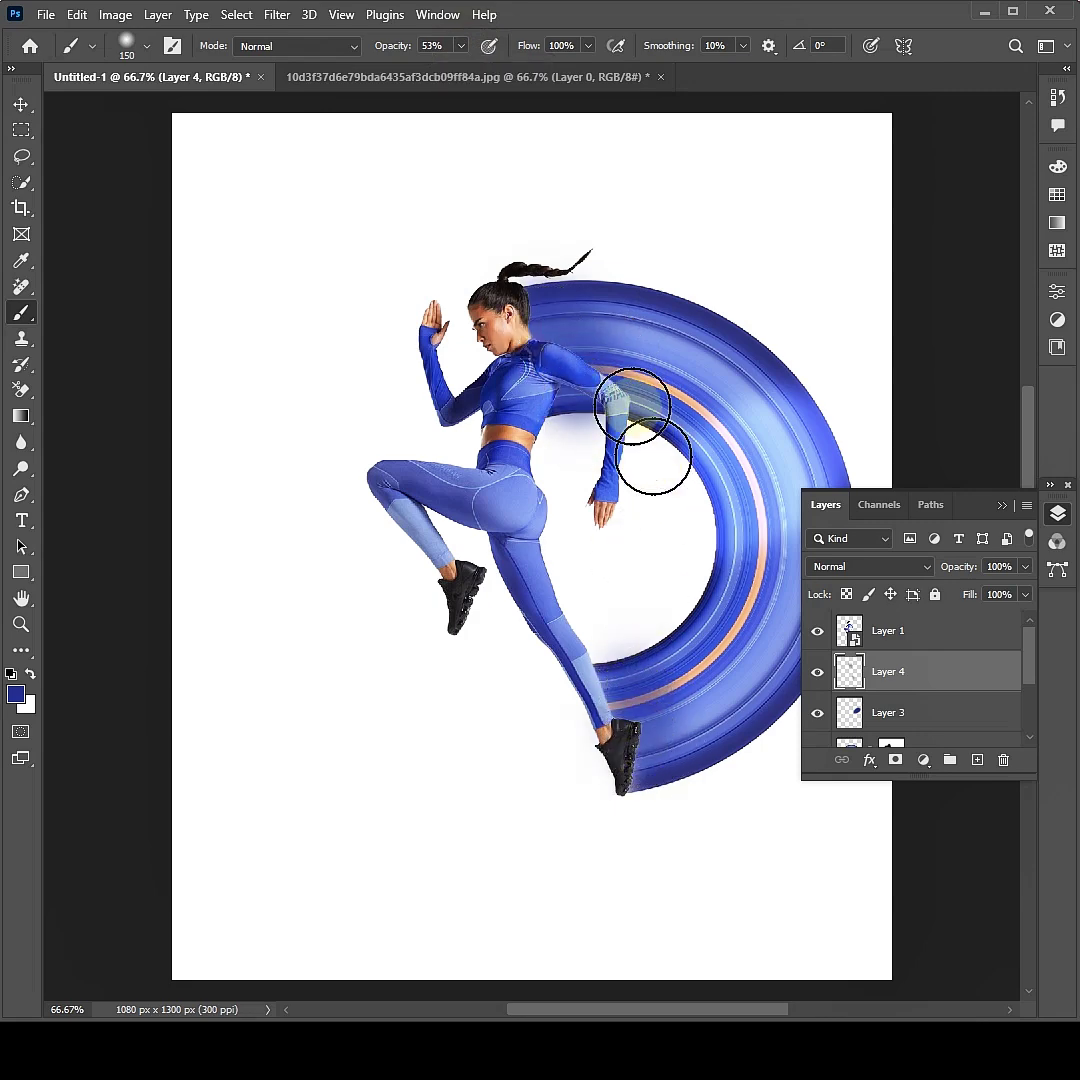
{"action": "mouse_move", "coordinate": [632, 393]}
{"action": "left_mouse_down"}
{"action": "mouse_move", "coordinate": [555, 366]}
{"action": "mouse_move", "coordinate": [552, 380]}
{"action": "left_mouse_up"}
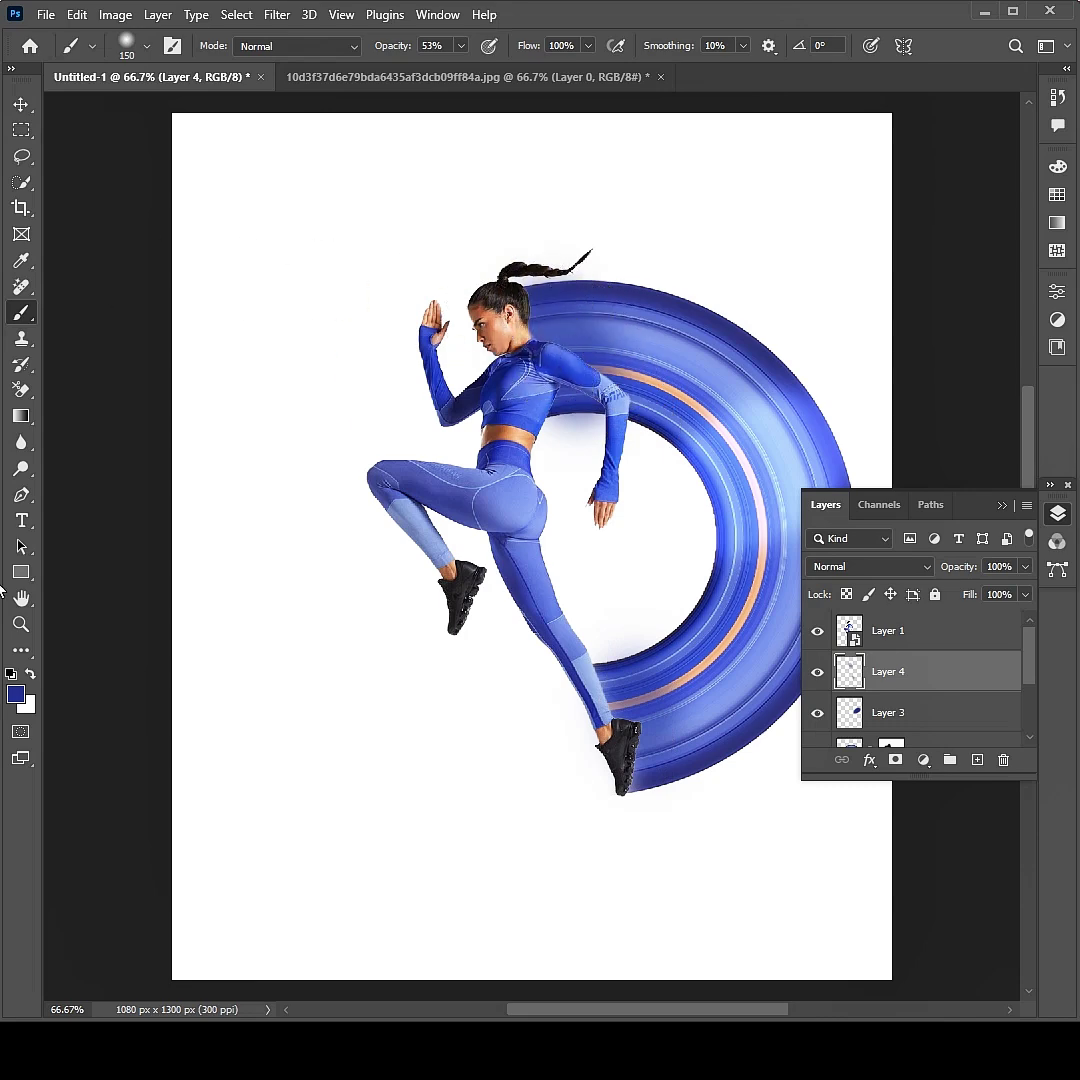
{"action": "left_click", "coordinate": [30, 674]}
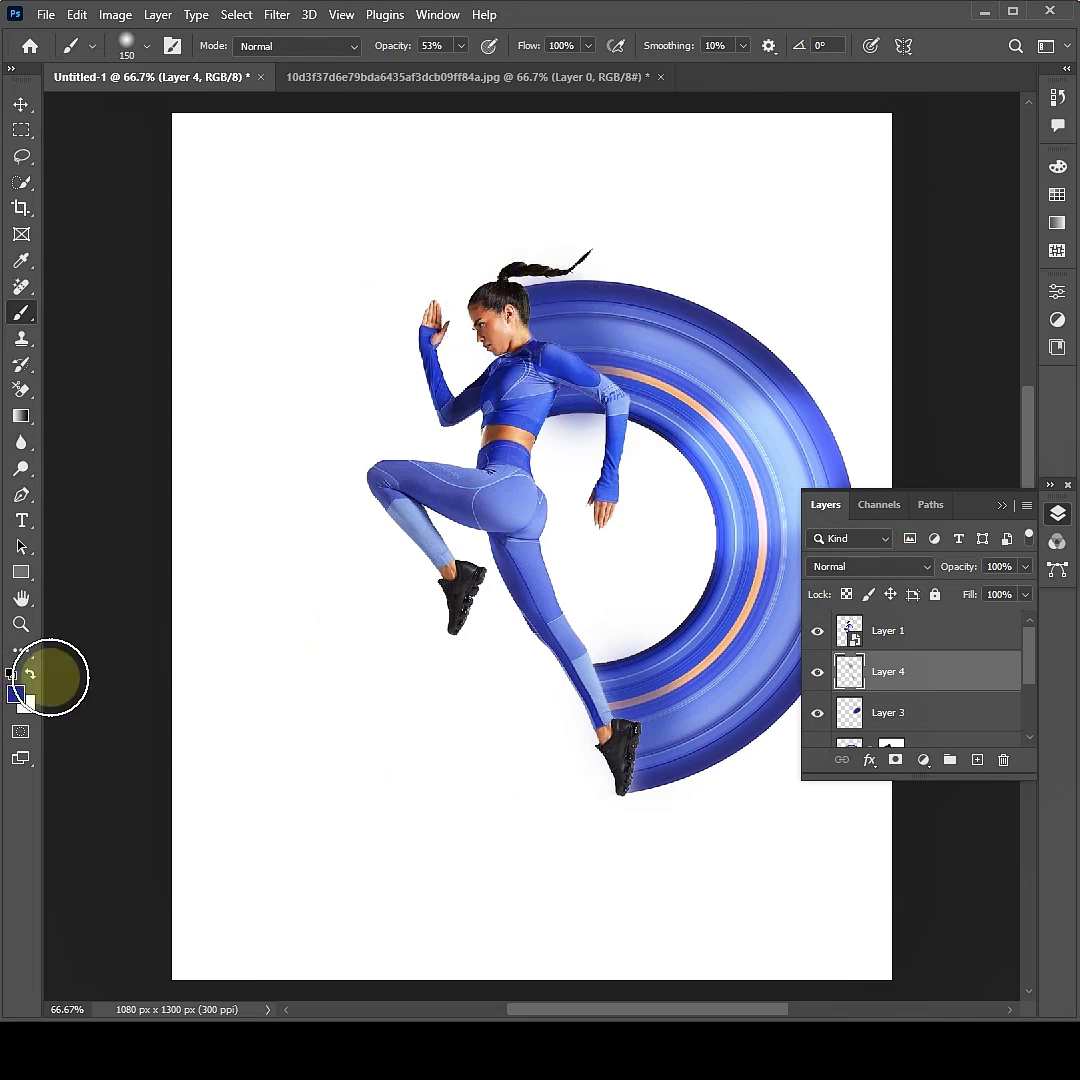
{"action": "left_click", "coordinate": [904, 818]}
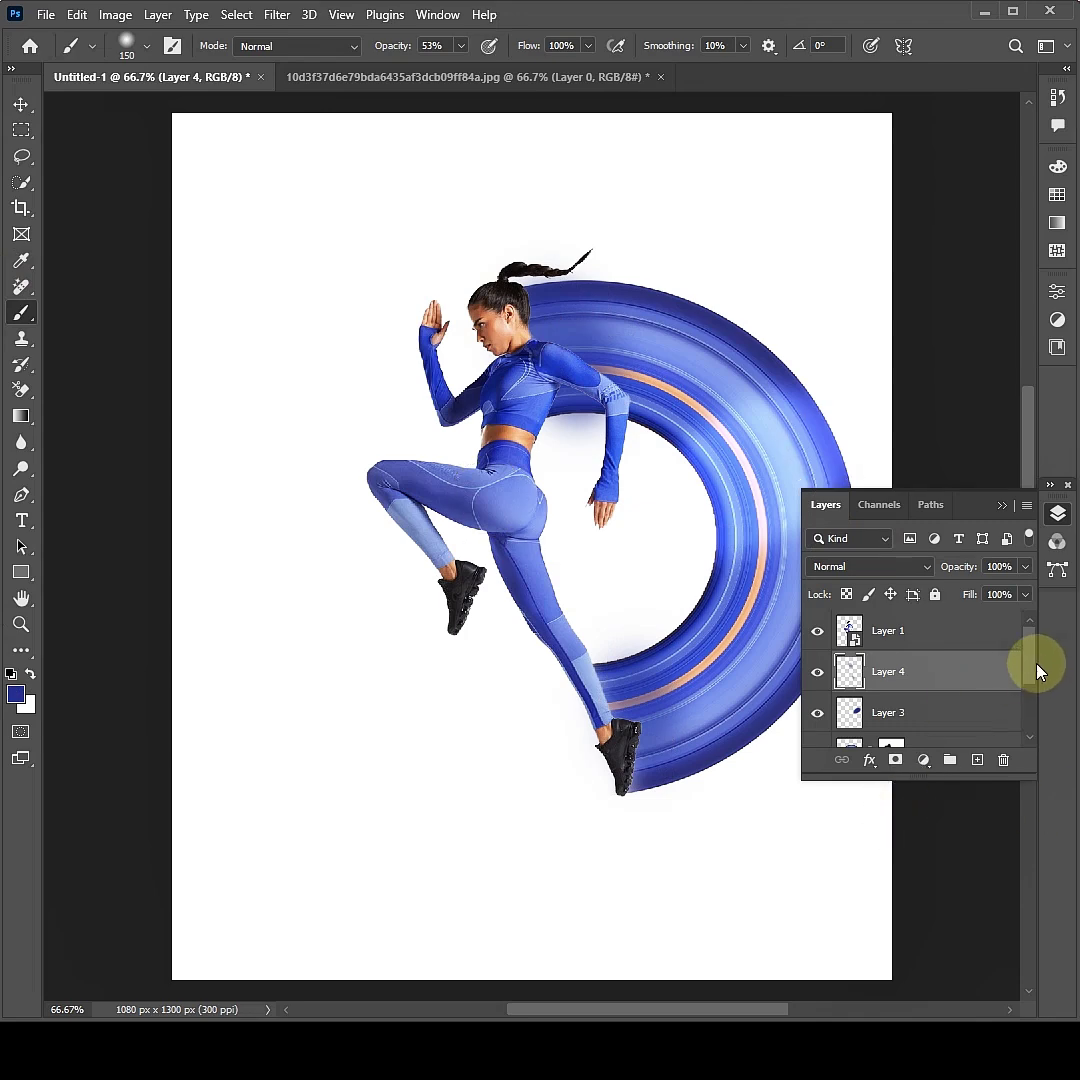
Group Layer 1 through Layer 4 into Group 1, then duplicate it as Group 1 copy
{"action": "left_click", "coordinate": [912, 636], "text": "ctrl"}
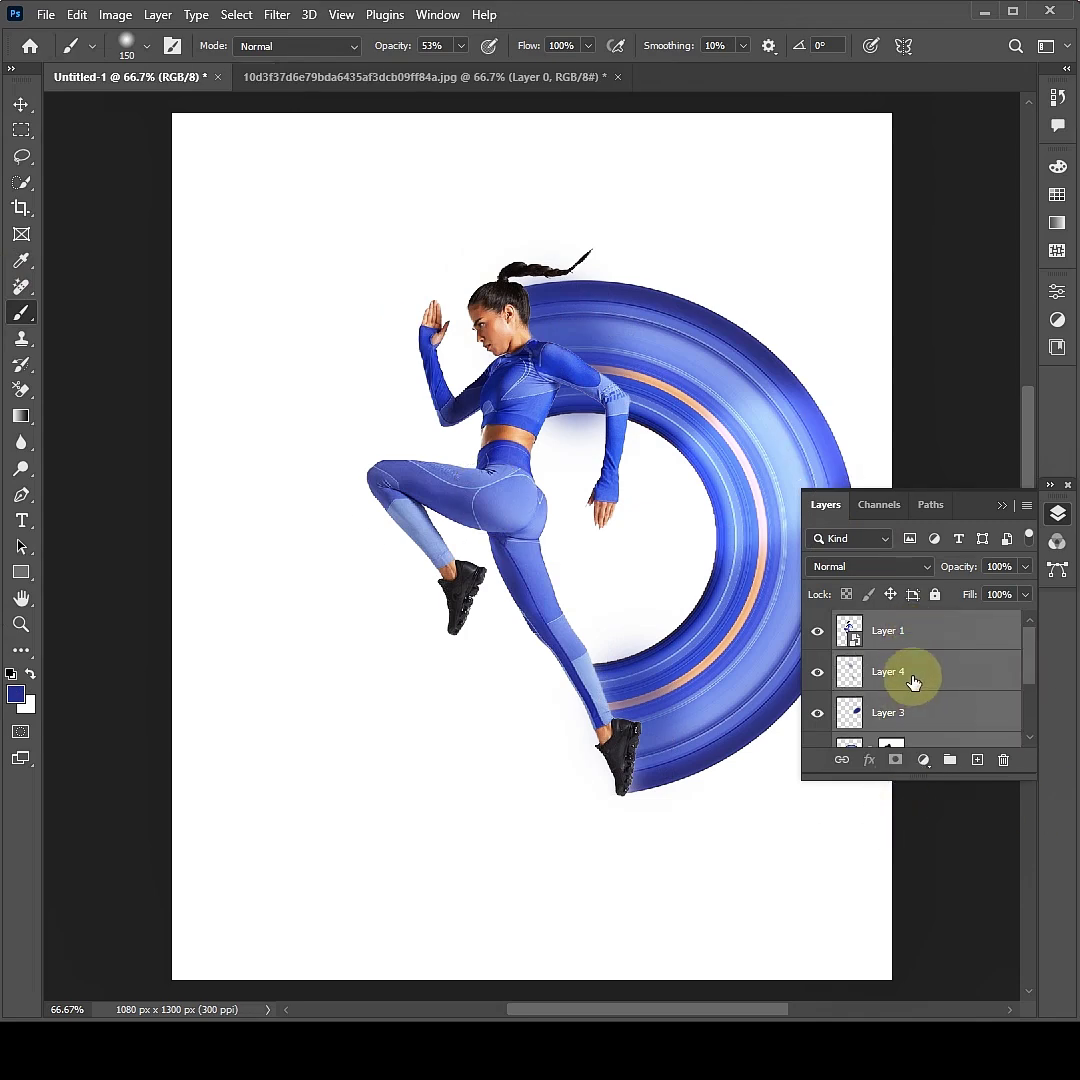
{"action": "right_click", "coordinate": [895, 673]}
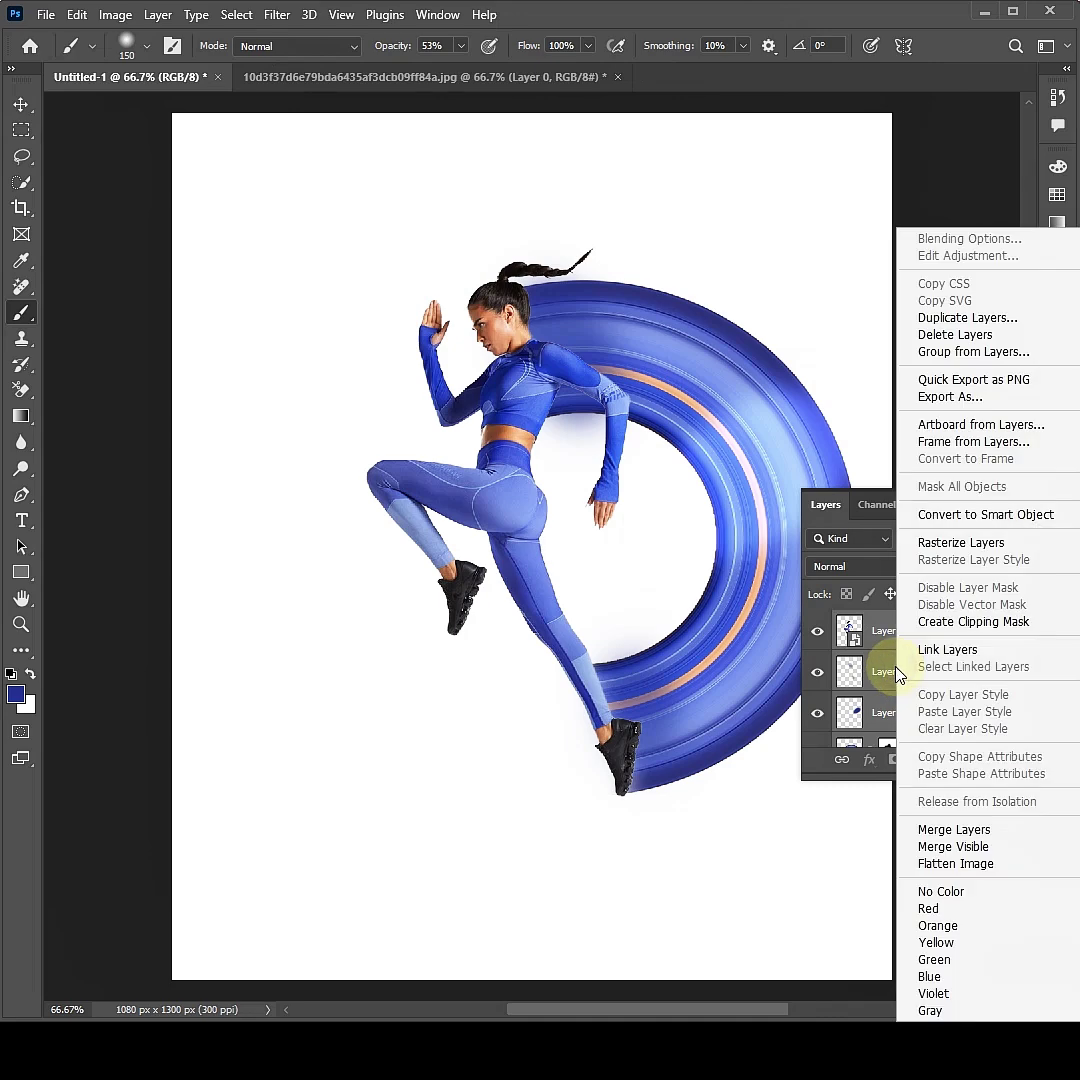
{"action": "left_click", "coordinate": [933, 352]}
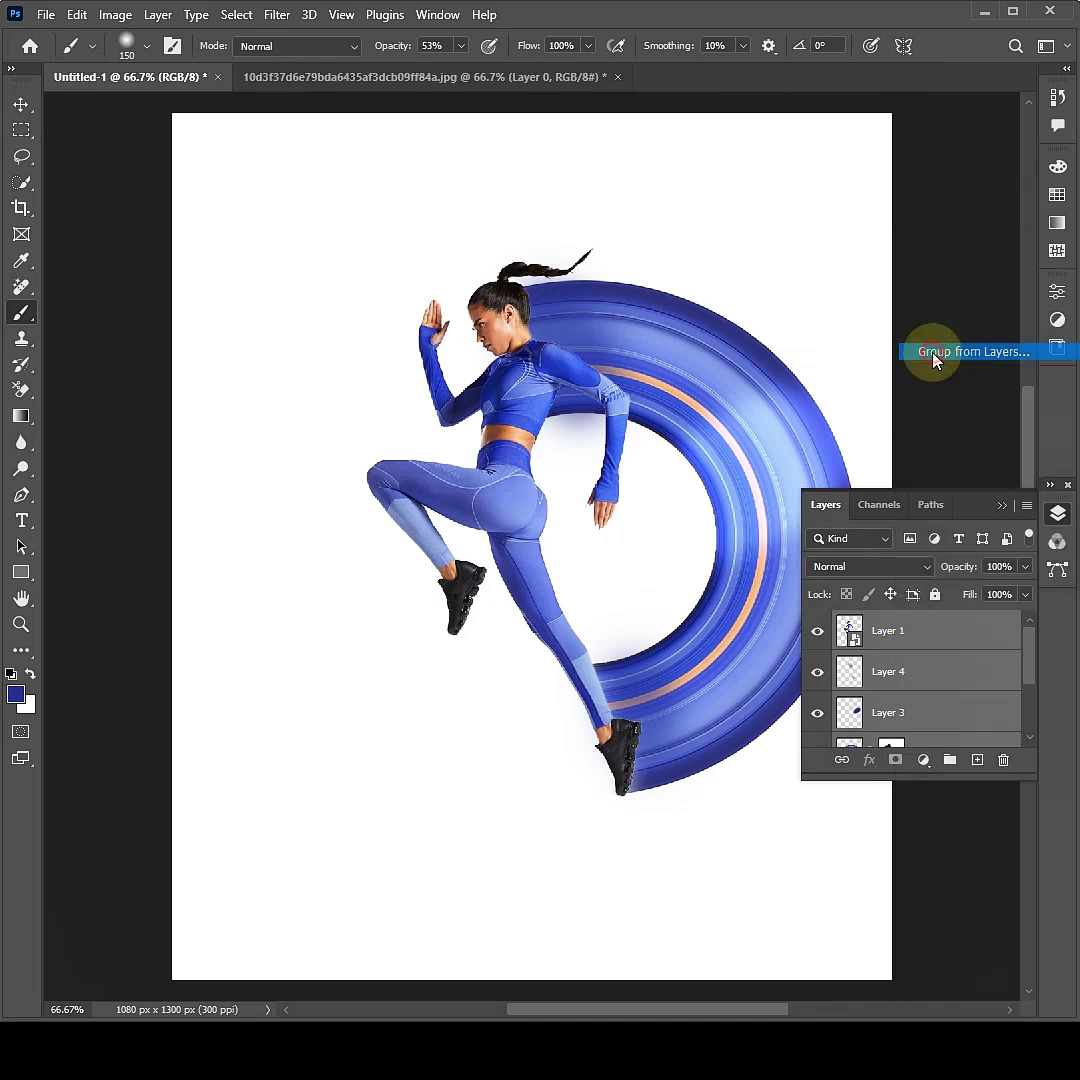
{"action": "left_click", "coordinate": [805, 296]}
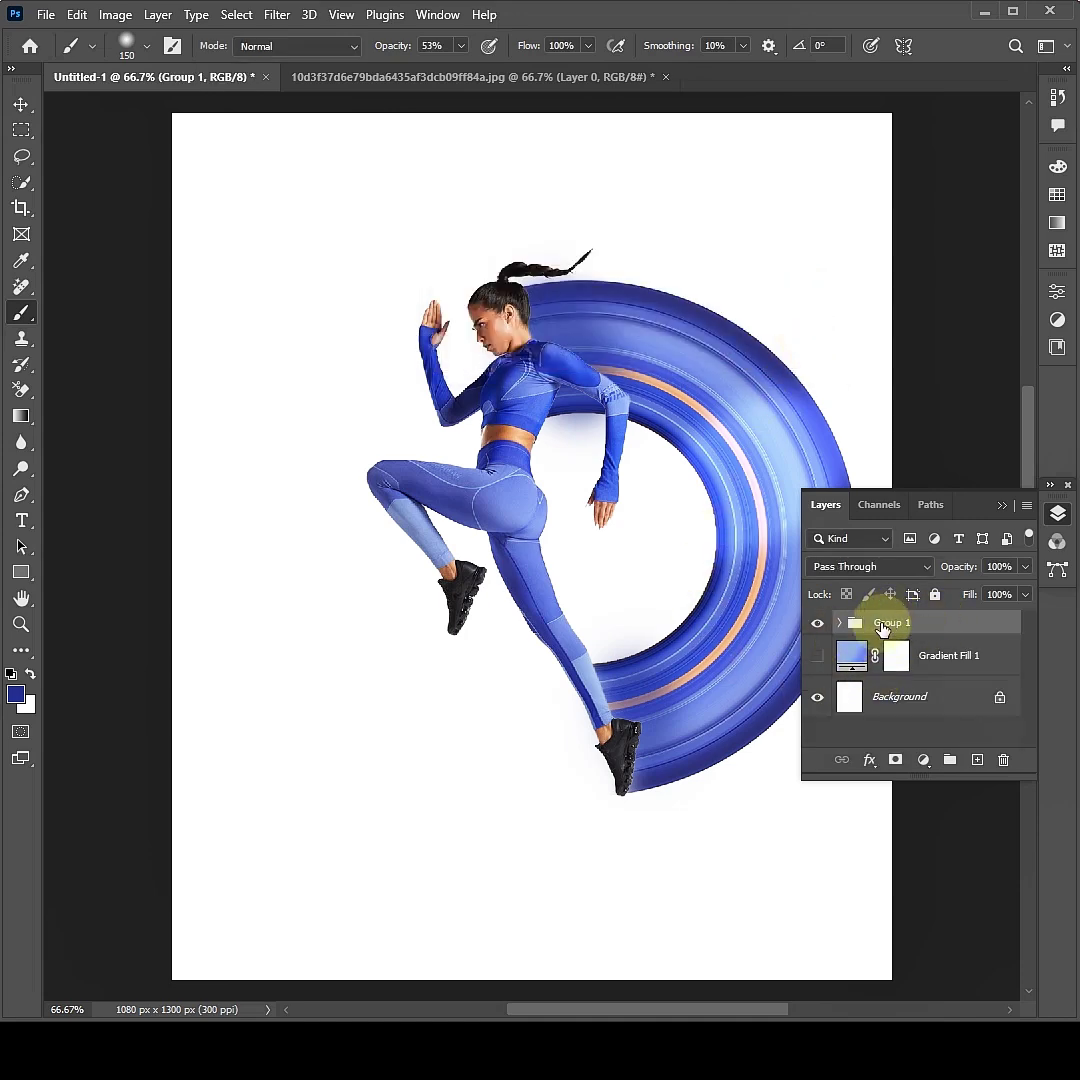
{"action": "key", "text": "ctrl+j"}
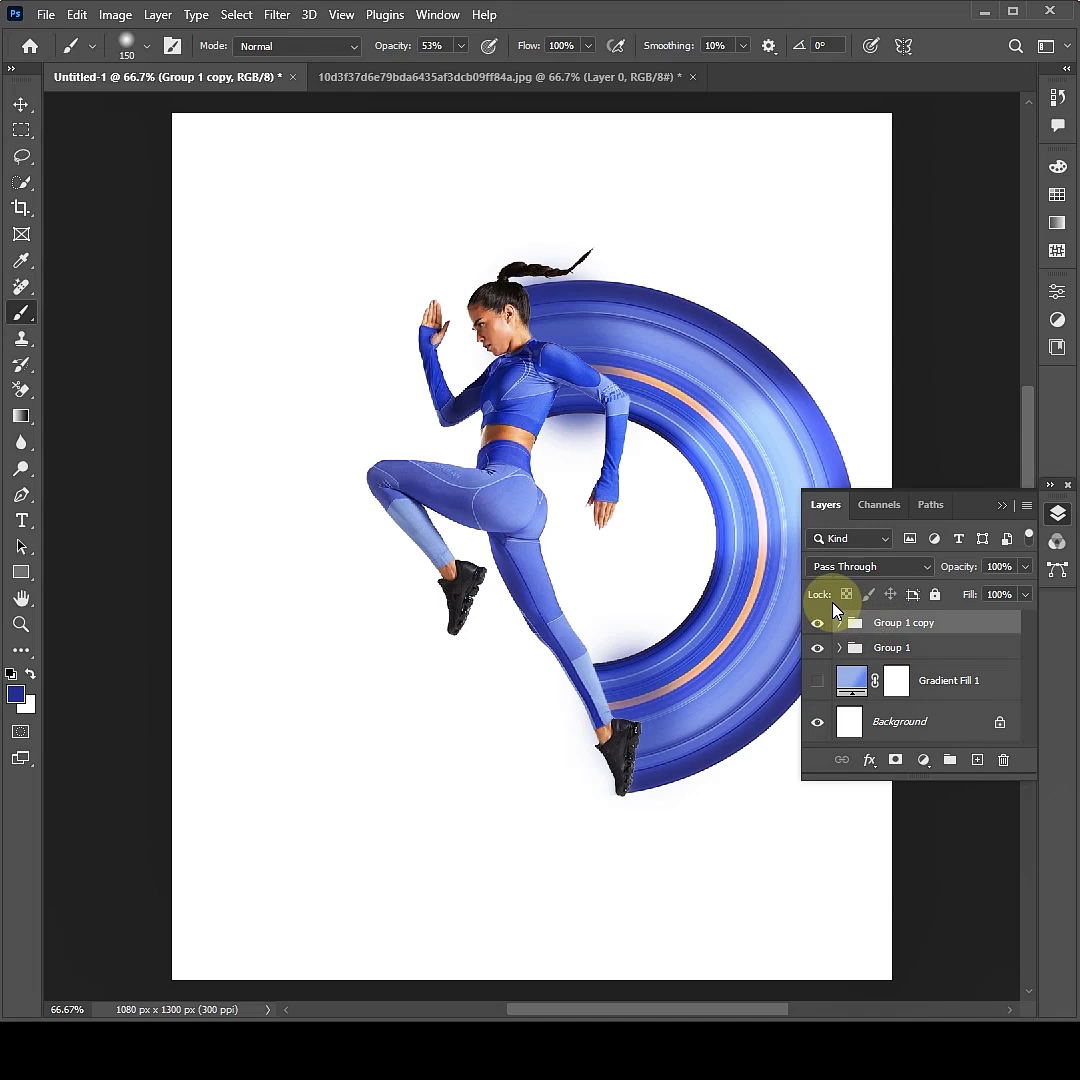
Flip Group 1 copy vertically and drag it down beneath the athlete's feet as a reflection
{"action": "key", "text": "ctrl+t"}
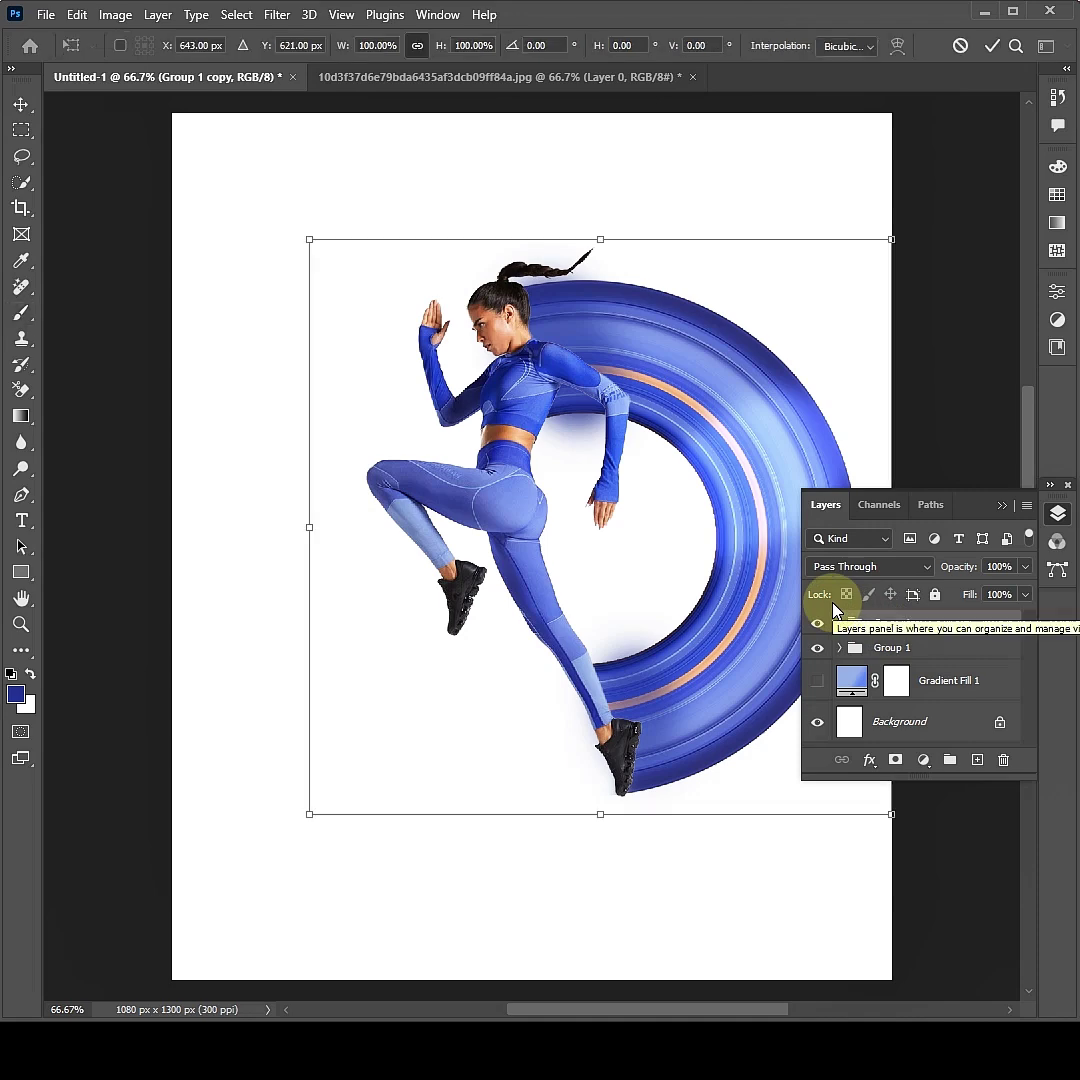
{"action": "right_click", "coordinate": [503, 374]}
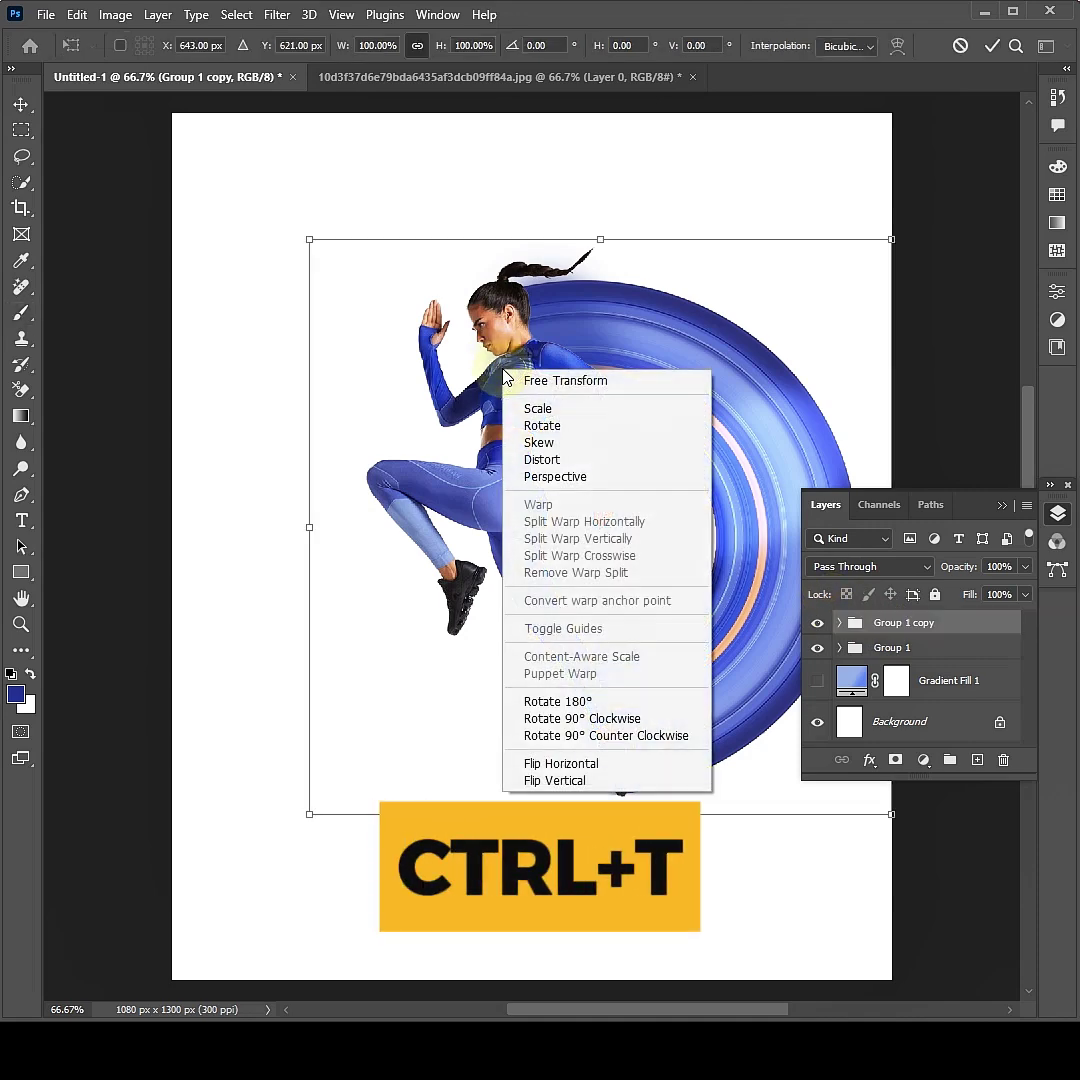
{"action": "left_click", "coordinate": [541, 781]}
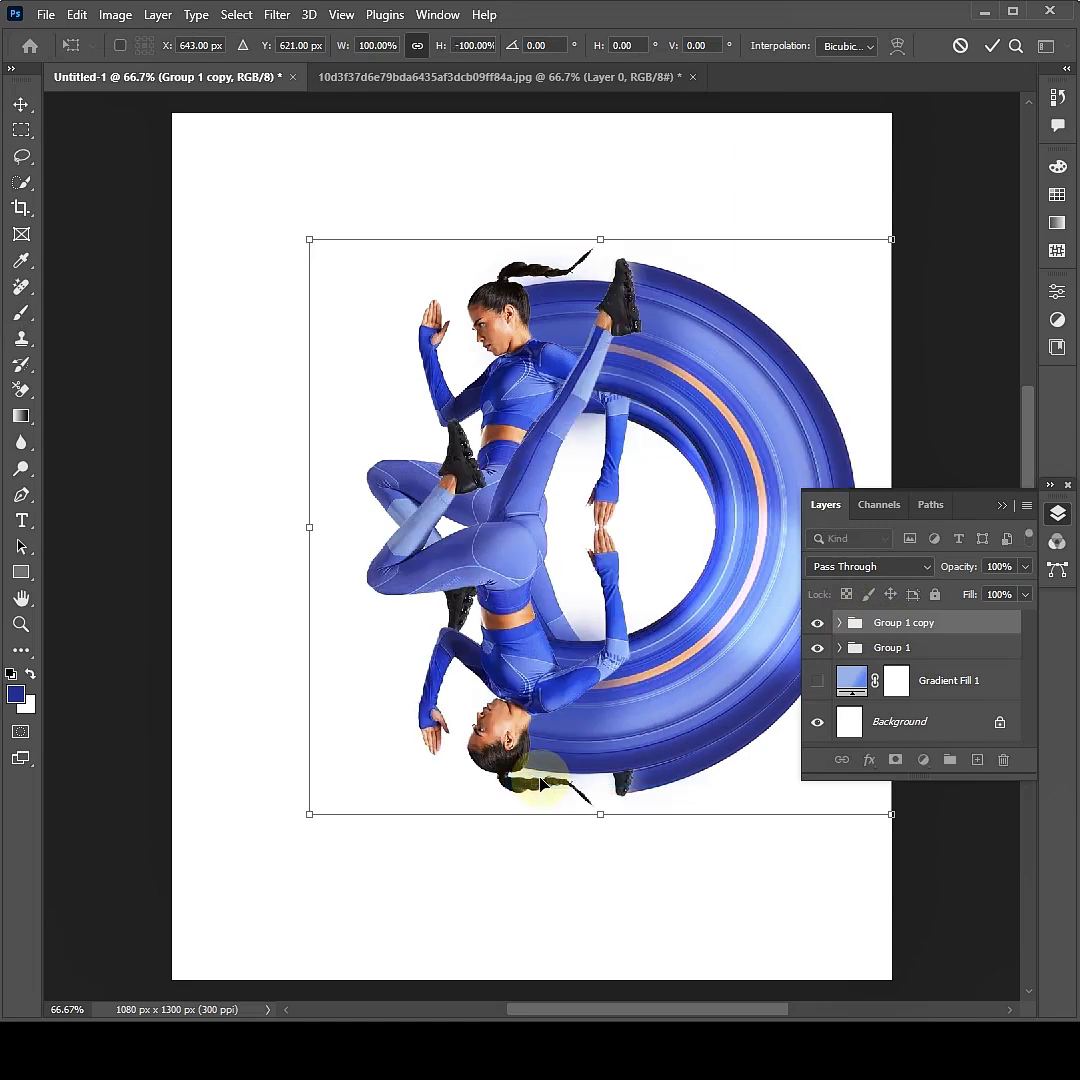
{"action": "left_click_drag", "start_coordinate": [541, 481], "coordinate": [540, 886]}
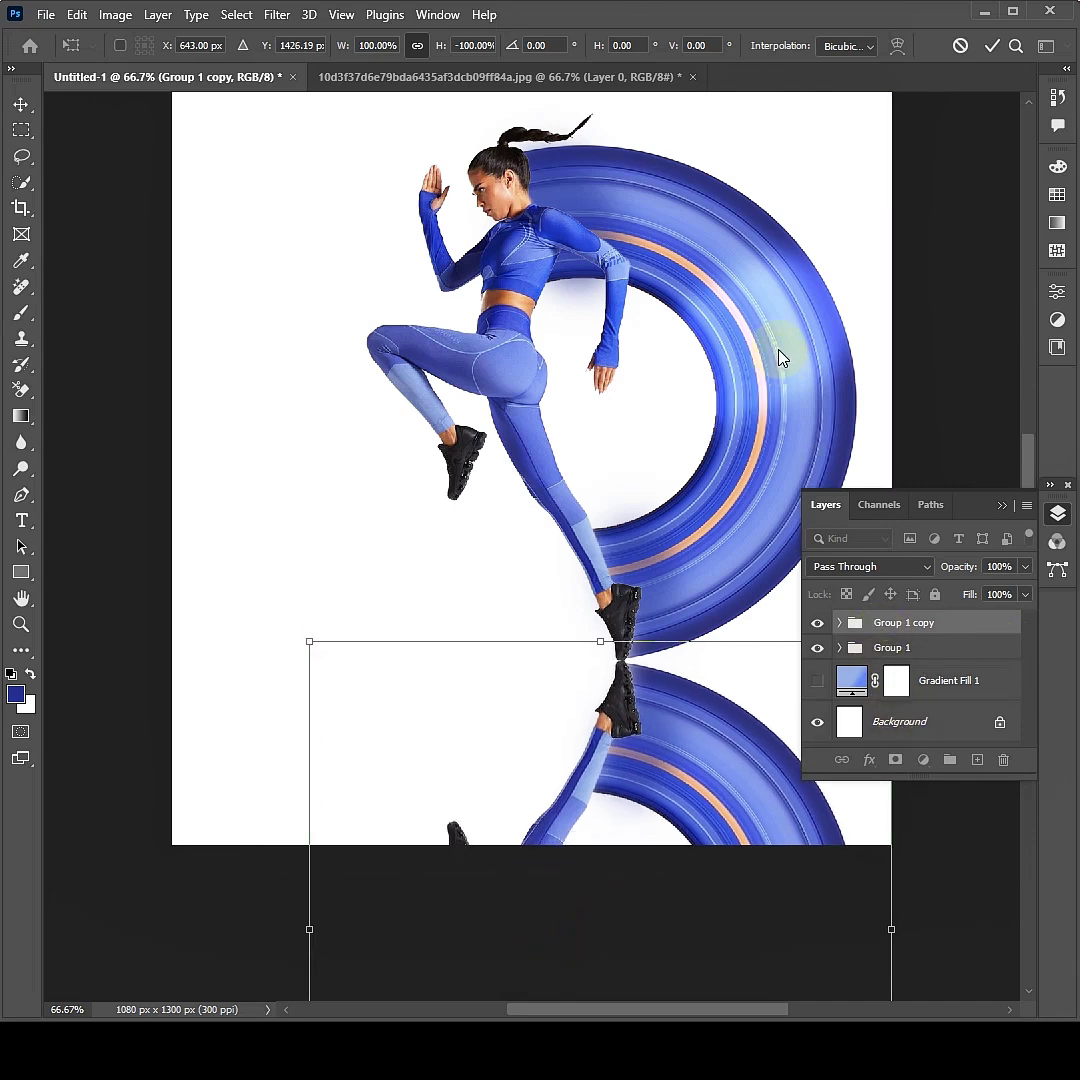
{"action": "left_click", "coordinate": [993, 53]}
Add a layer mask to Group 1 copy and invert it to hide the mirrored copy
{"action": "key", "text": "b"}
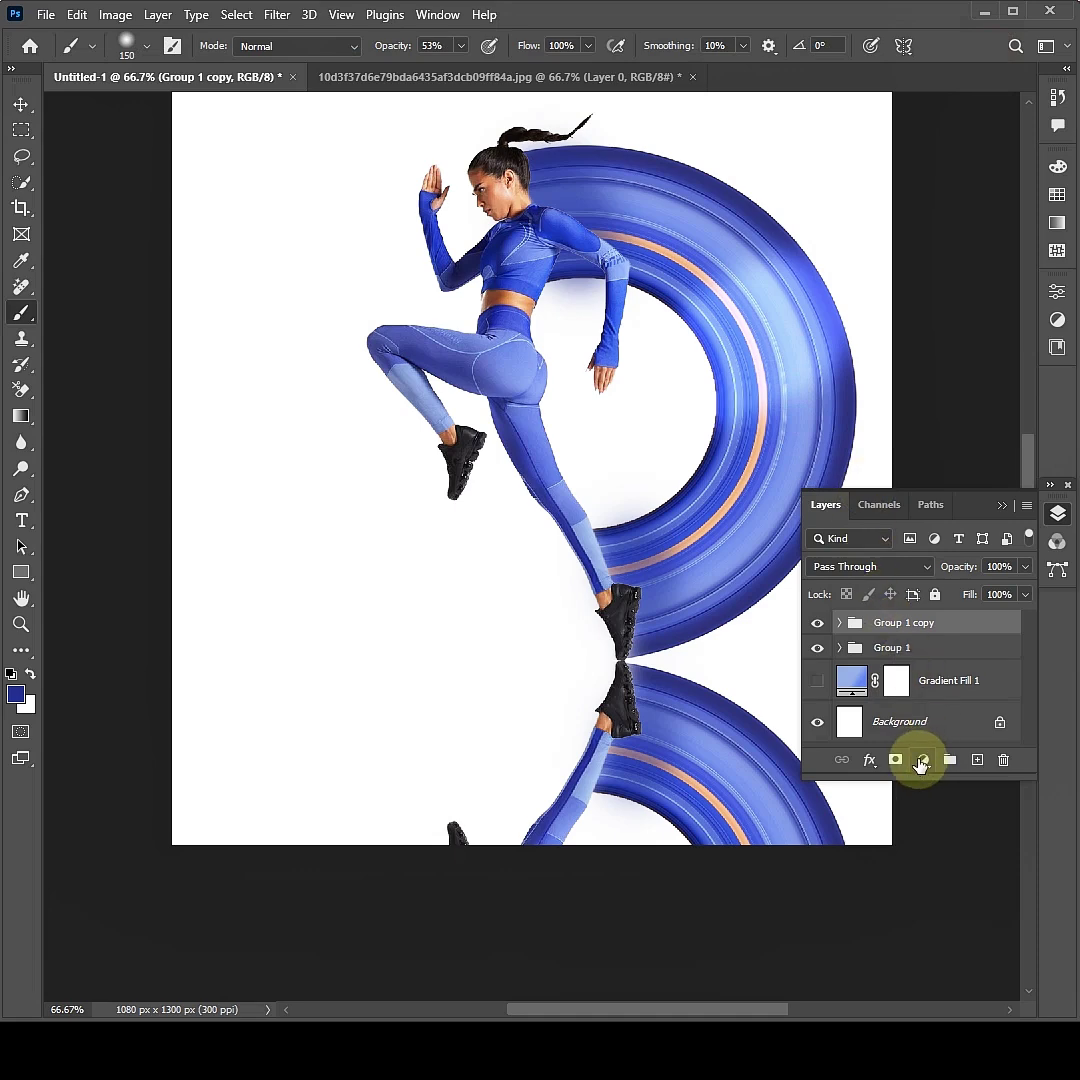
{"action": "left_click", "coordinate": [896, 760]}
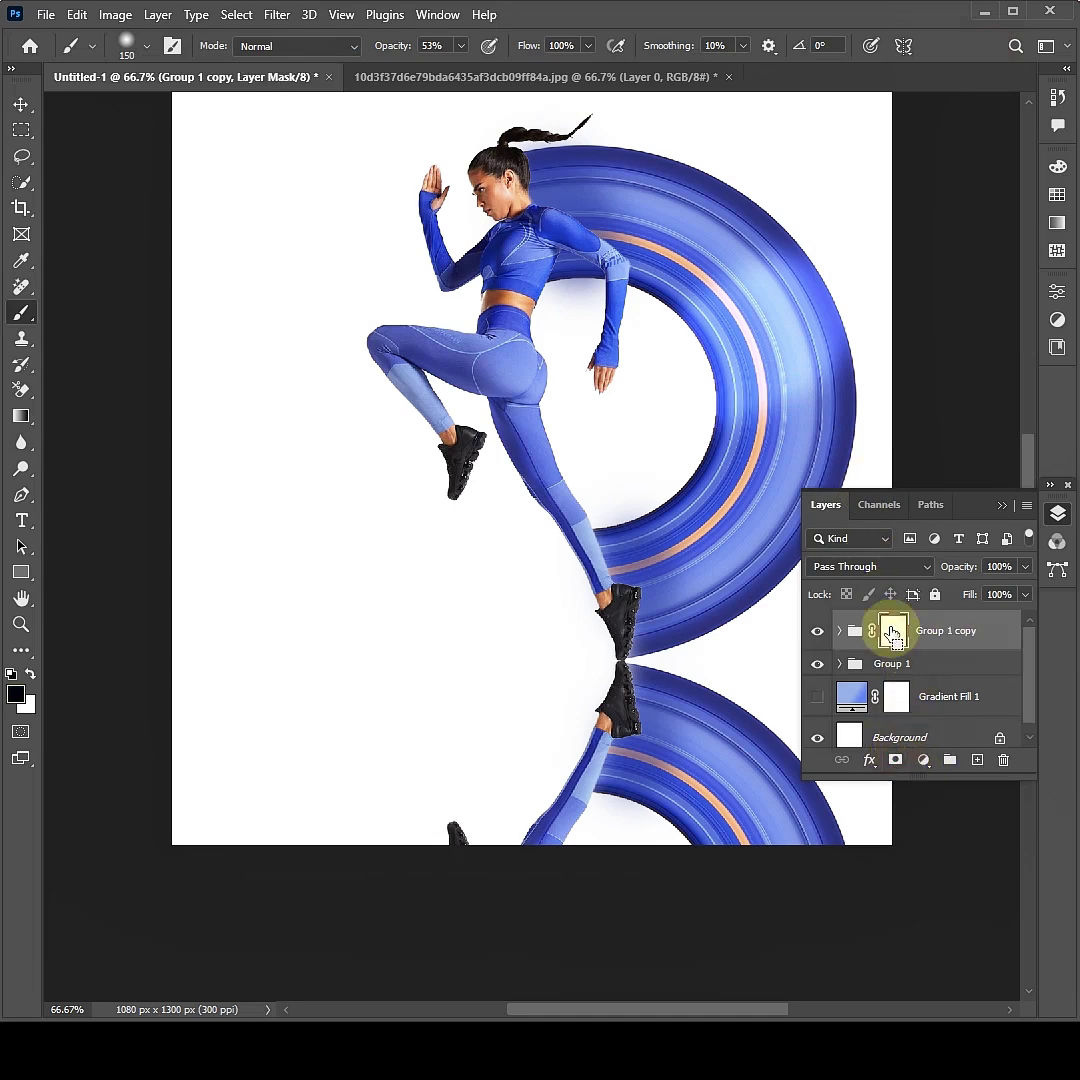
{"action": "key", "text": "ctrl+i"}
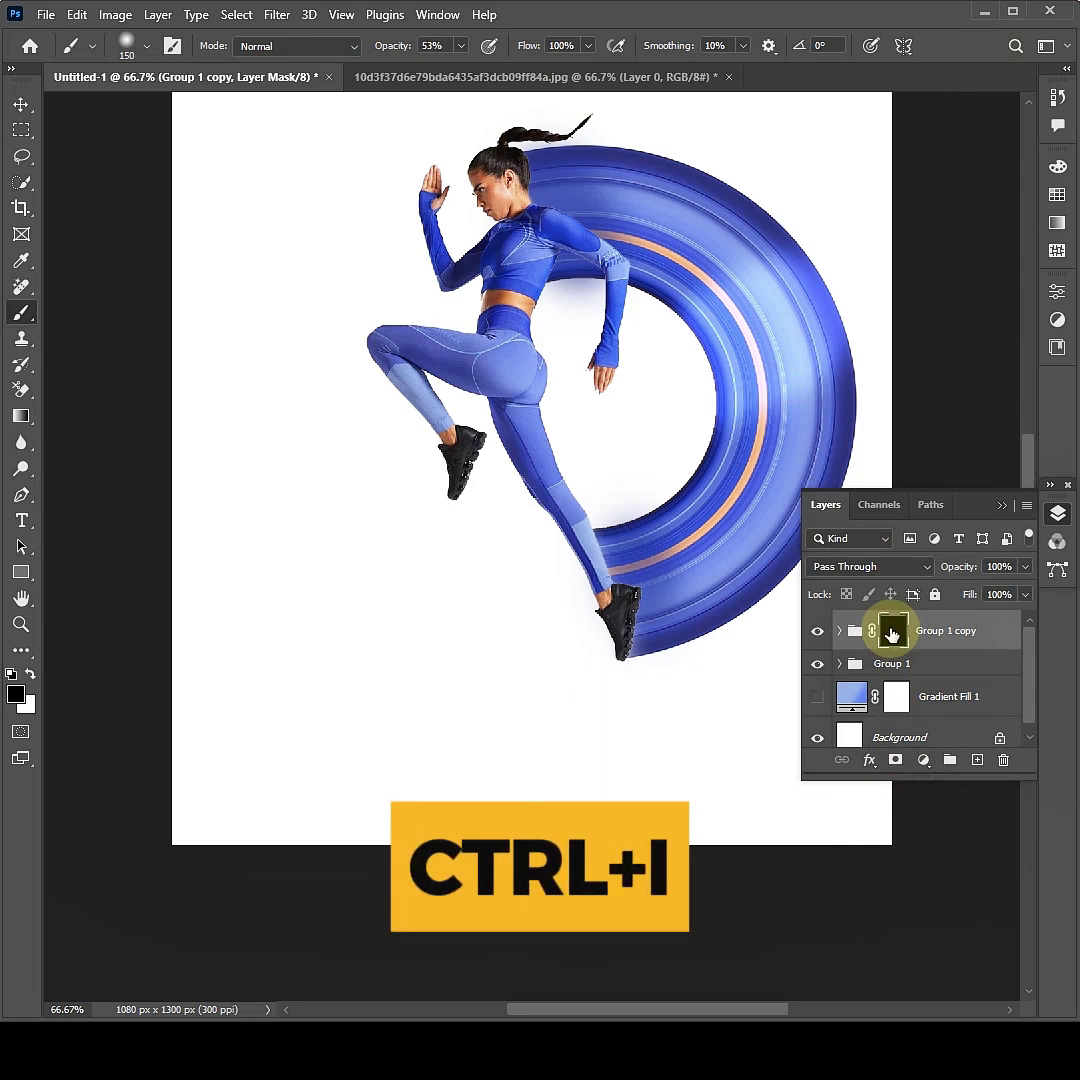
{"action": "left_click", "coordinate": [1002, 504]}
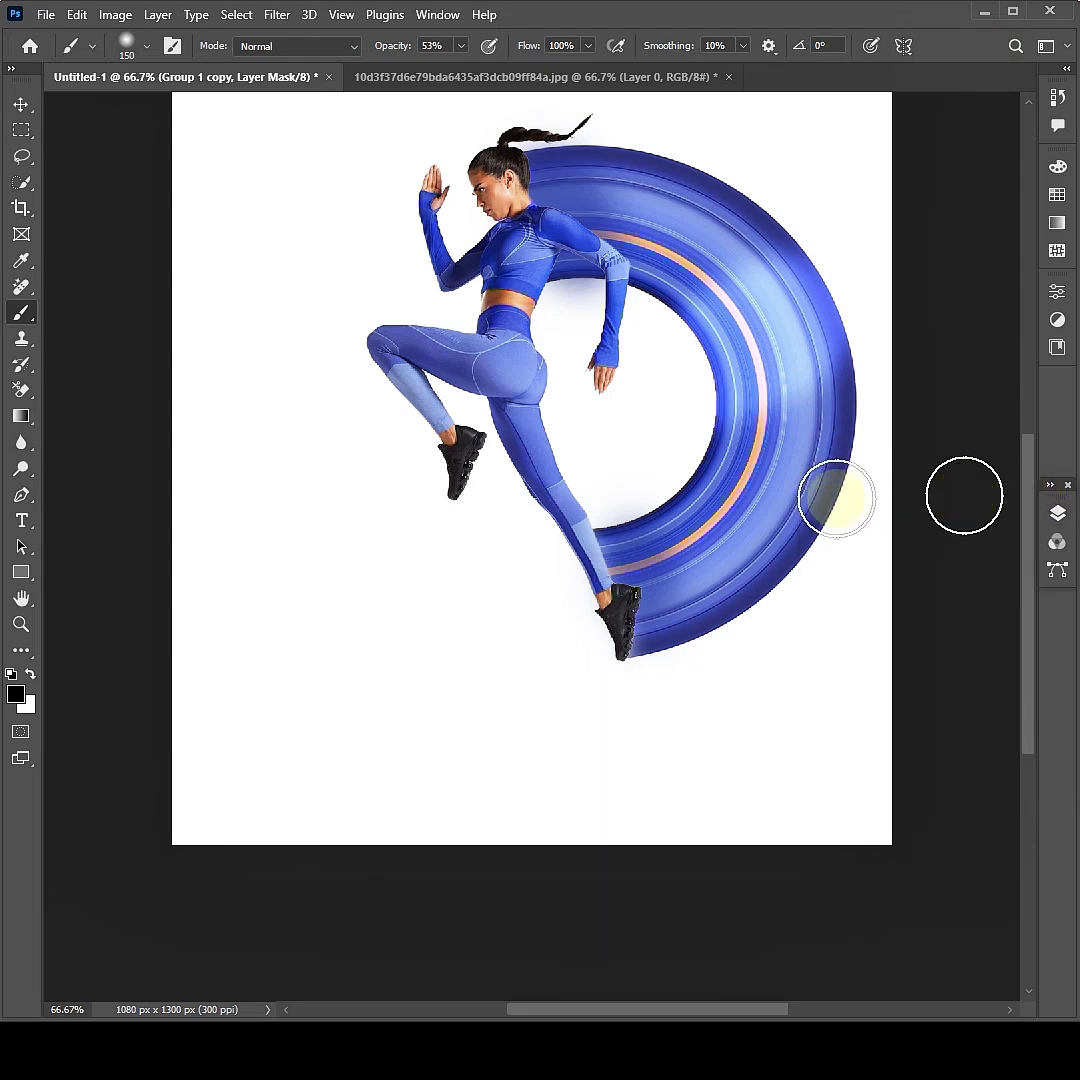
Set white as the painting colour and a soft brush at 800 px
{"action": "left_click", "coordinate": [14, 673]}
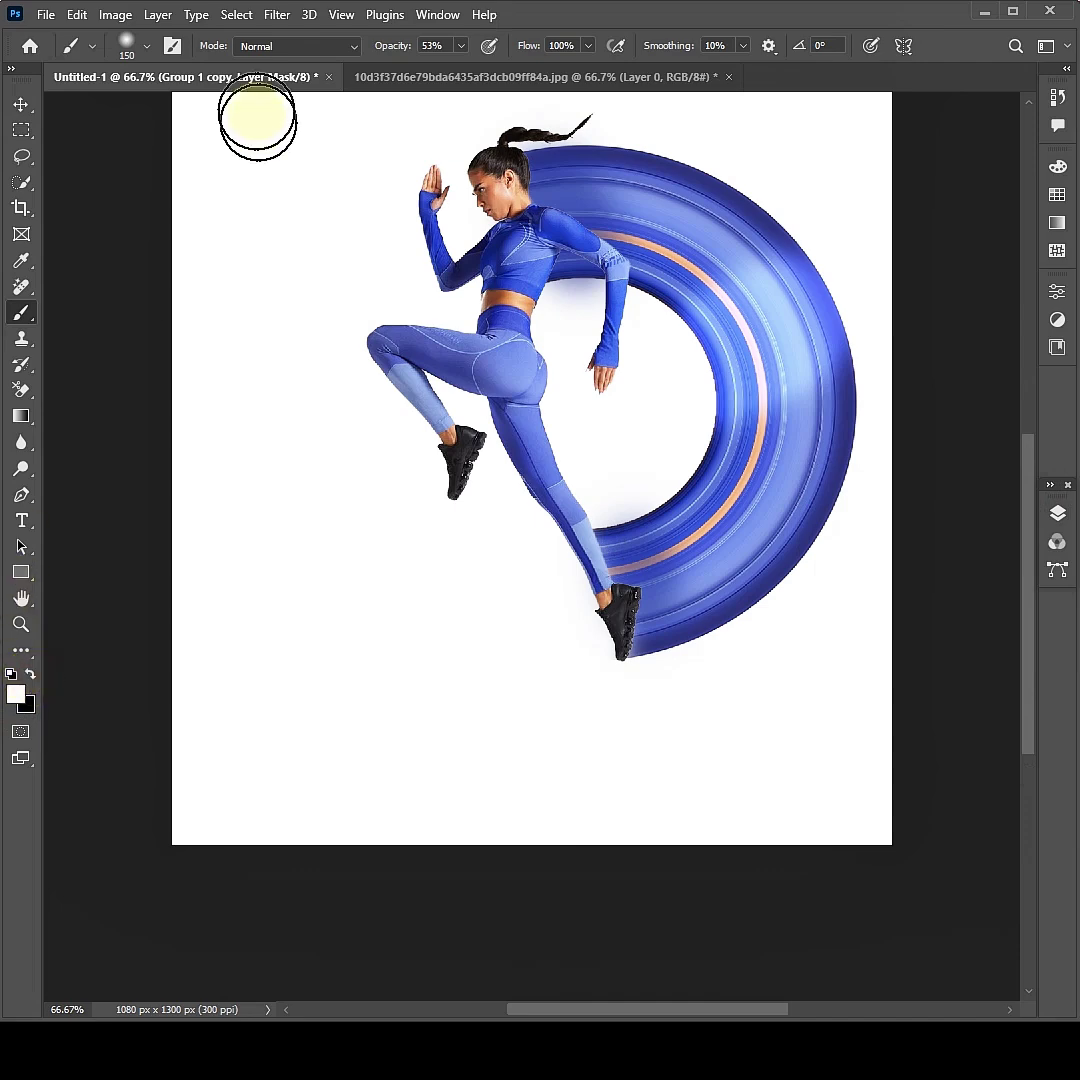
{"action": "left_click", "coordinate": [126, 45]}
{"action": "left_click", "coordinate": [221, 108]}
{"action": "left_click", "coordinate": [226, 88]}
{"action": "left_click_drag", "start_coordinate": [230, 108], "coordinate": [232, 108]}
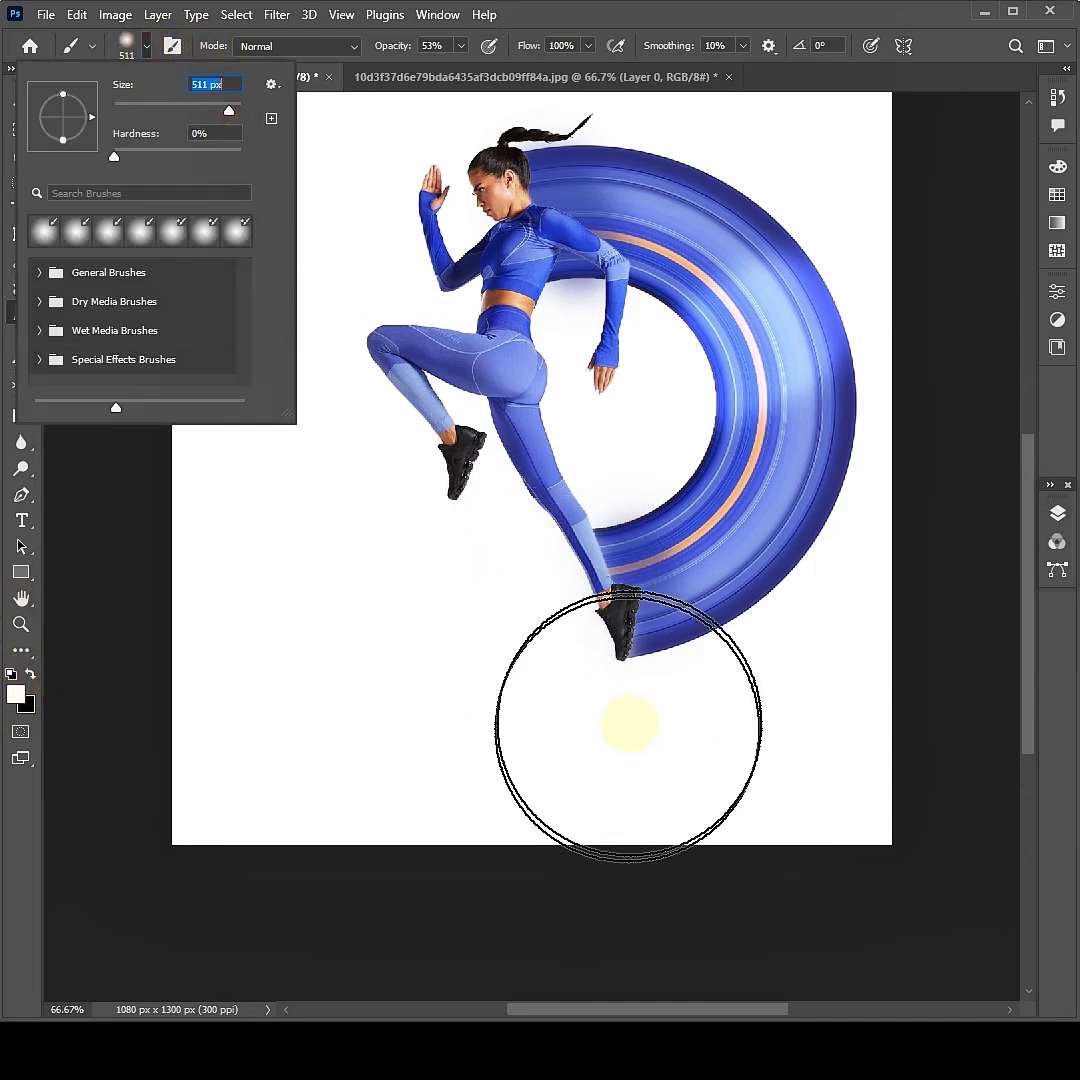
{"action": "type", "text": "1"}
{"action": "key", "text": "Return"}
Paint a faint reflection of the shoe and ring beneath the foot, then check the mask
{"action": "left_click_drag", "start_coordinate": [629, 569], "coordinate": [628, 565]}
{"action": "left_click", "coordinate": [628, 565]}
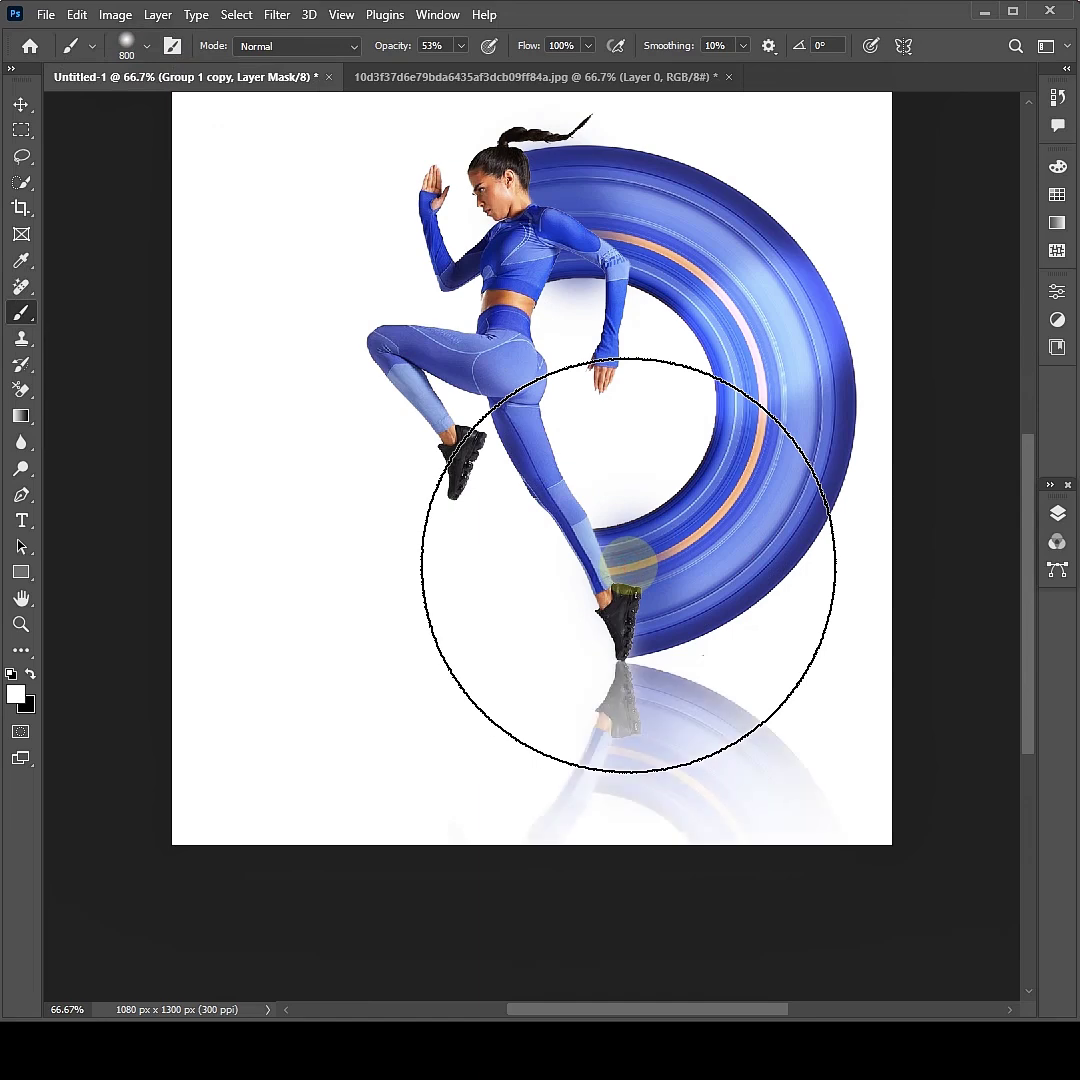
{"action": "left_click", "coordinate": [1057, 518]}
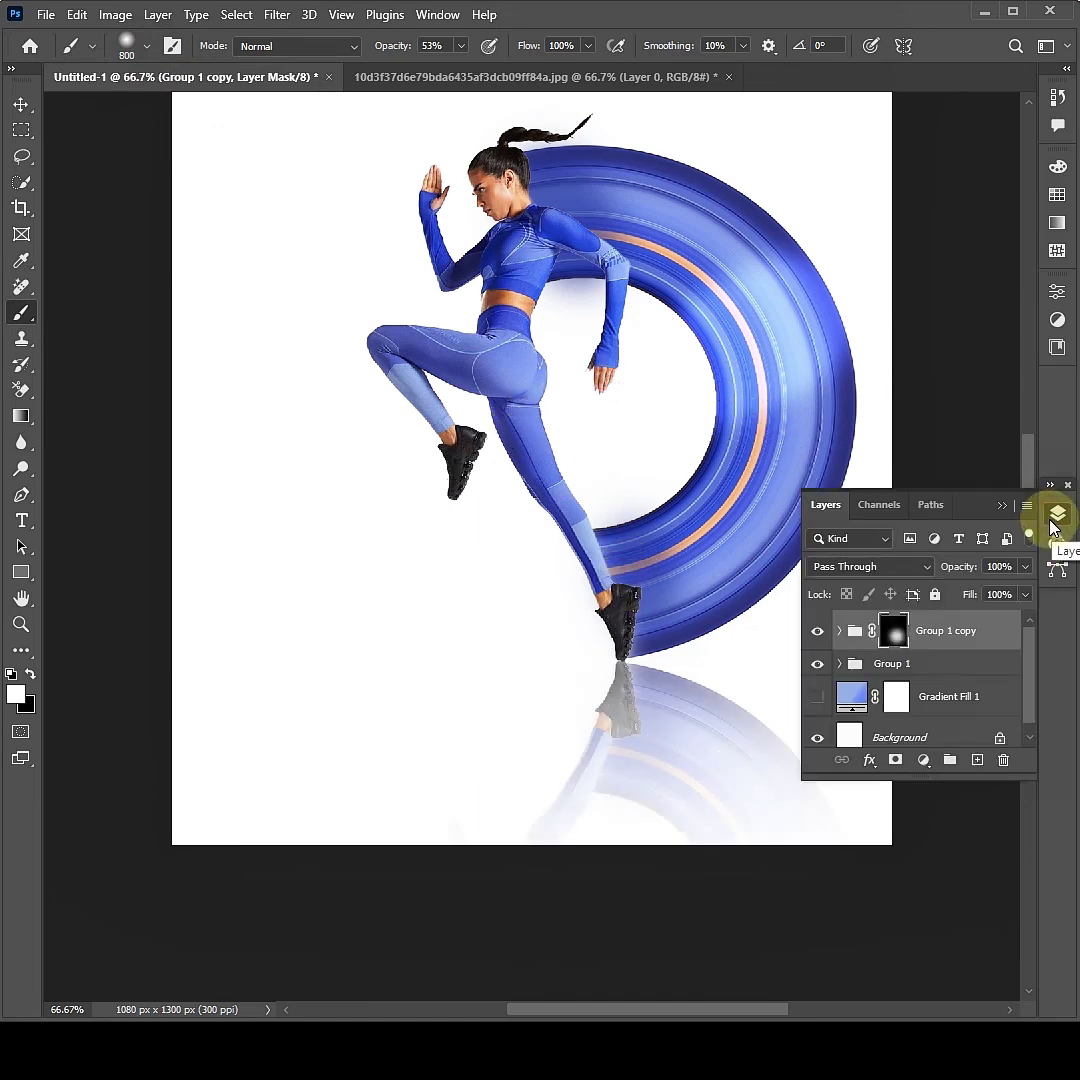
{"action": "left_click", "coordinate": [900, 634]}
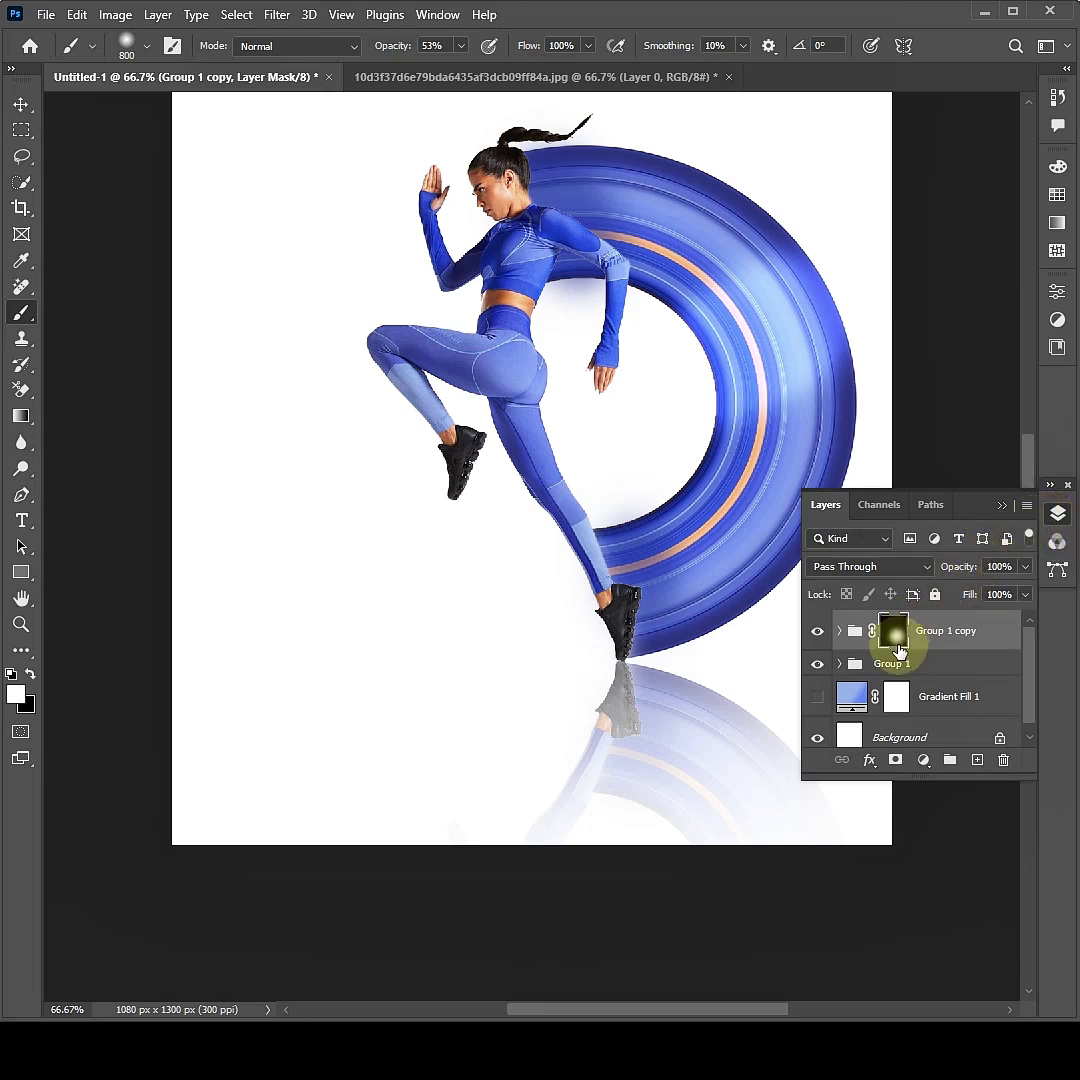
Shift Group 1 left on the canvas with Free Transform (Ctrl+T) and commit the move
{"action": "left_click", "coordinate": [893, 664]}
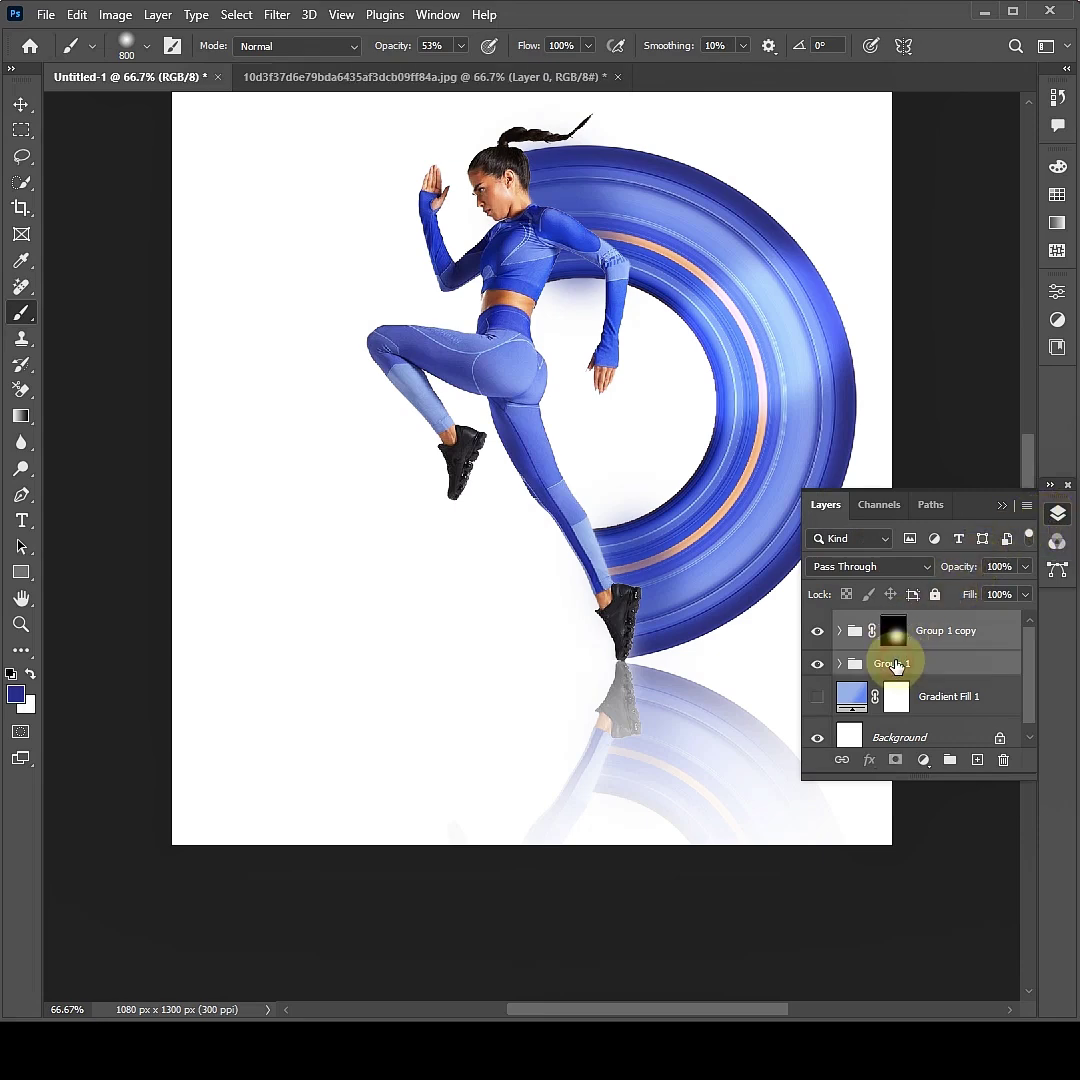
{"action": "key", "text": "ctrl+t"}
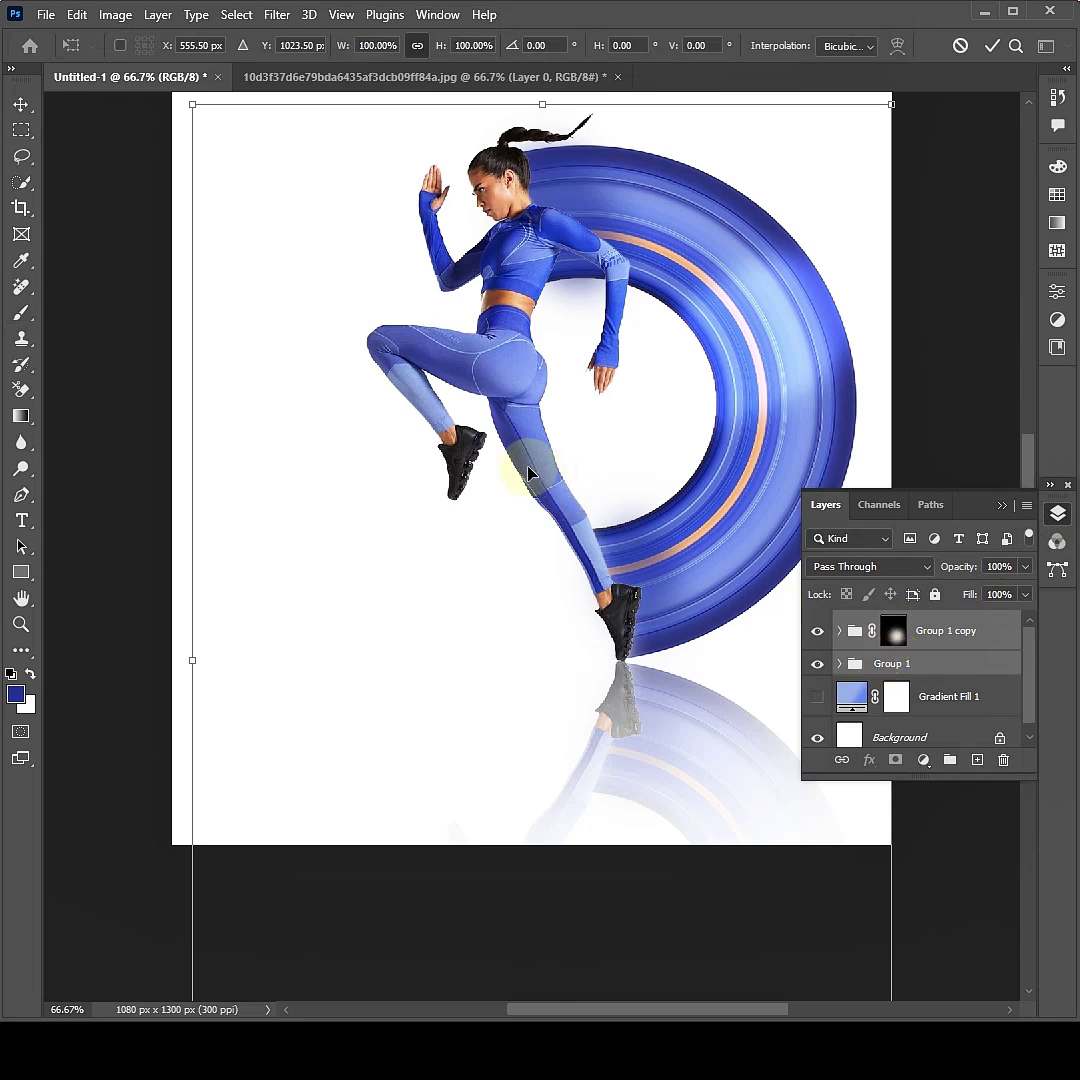
{"action": "left_click_drag", "start_coordinate": [519, 392], "coordinate": [443, 388]}
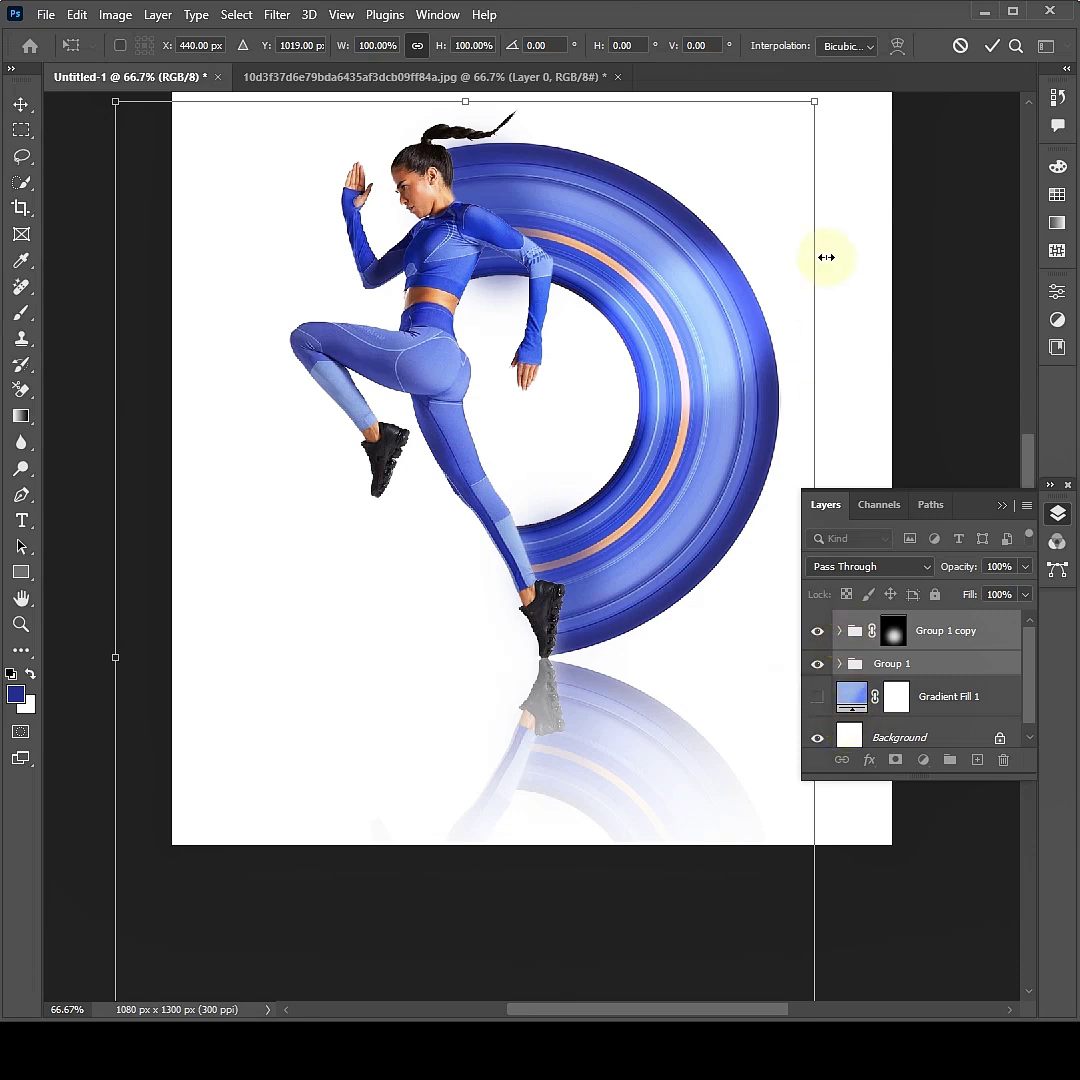
{"action": "left_click", "coordinate": [991, 47]}
Show the Gradient Fill 1 blue background and select Group 1 copy at the top
{"action": "key", "text": "b"}
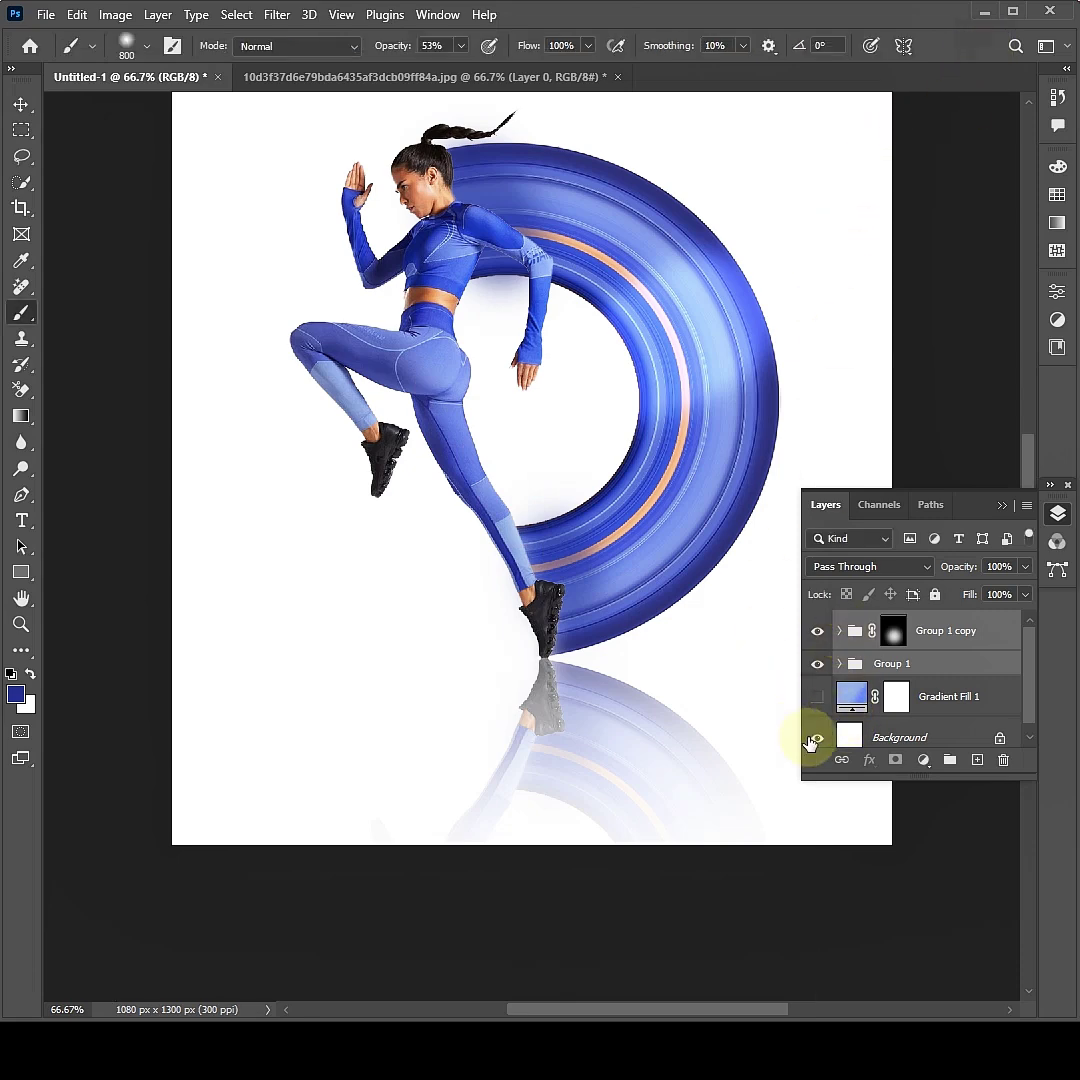
{"action": "left_click", "coordinate": [818, 698]}
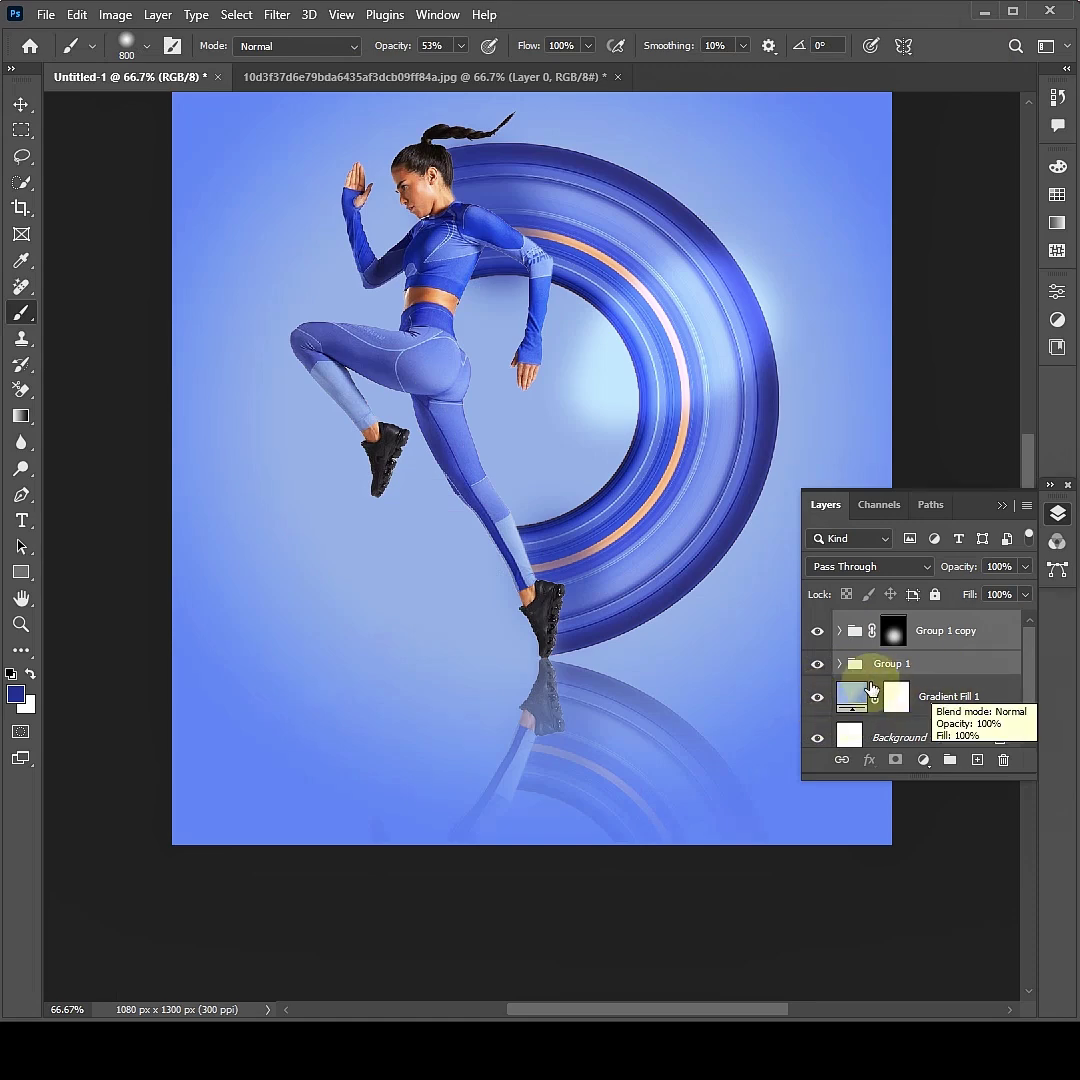
{"action": "left_click", "coordinate": [943, 628]}
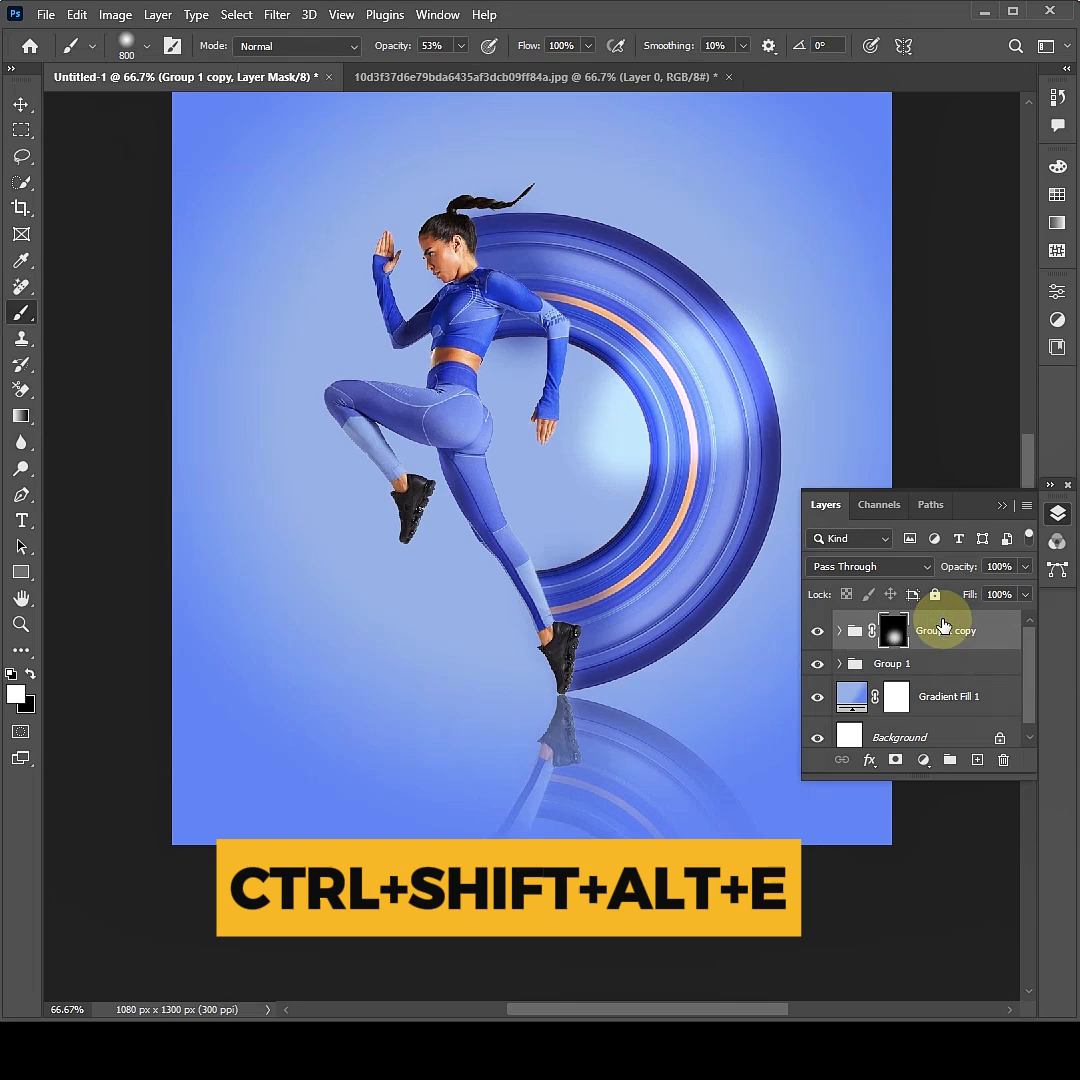
Stamp all visible layers into Layer 5, convert it to a smart object, and launch Camera Raw Filter
{"action": "key", "text": "ctrl+shift+alt+e"}
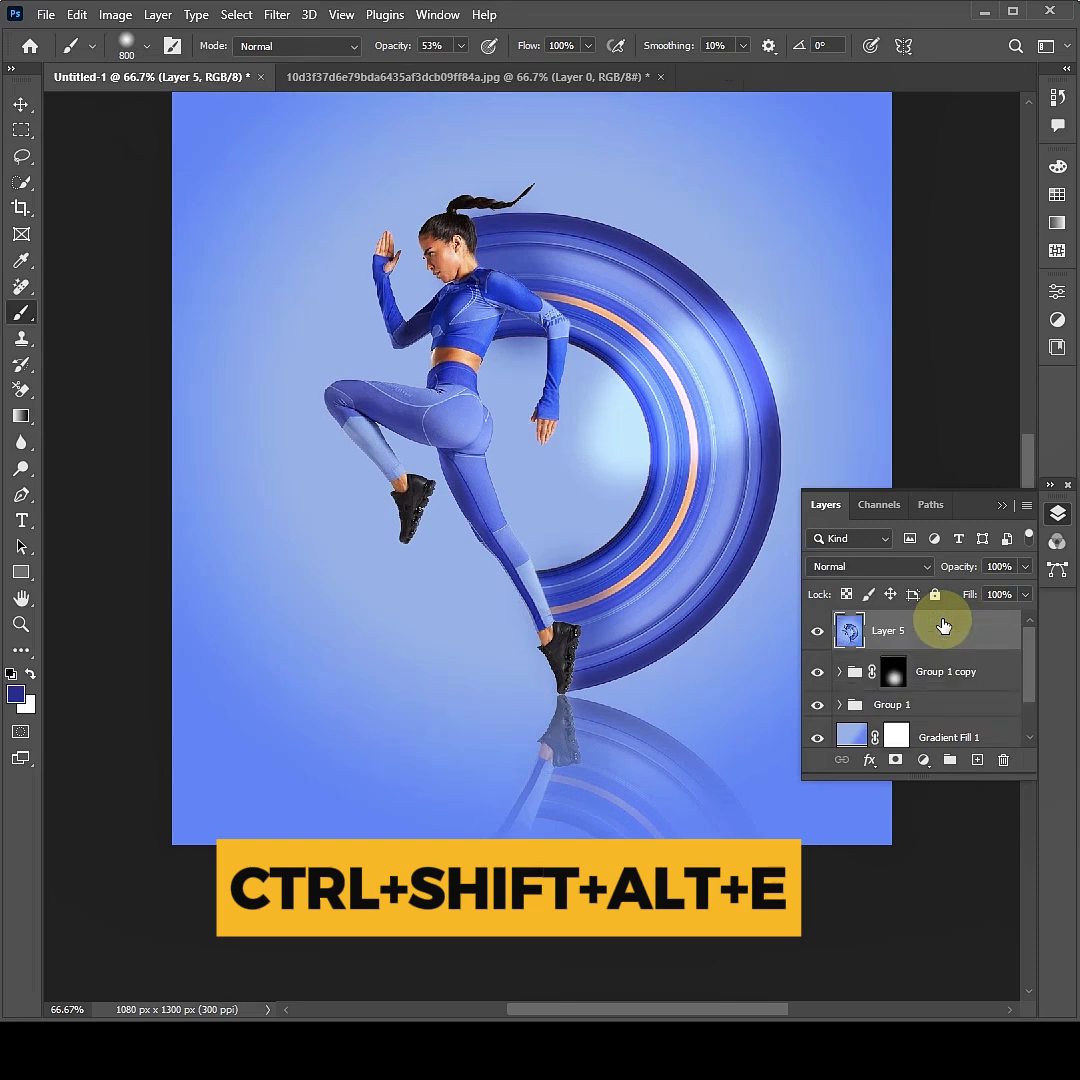
{"action": "right_click", "coordinate": [906, 628]}
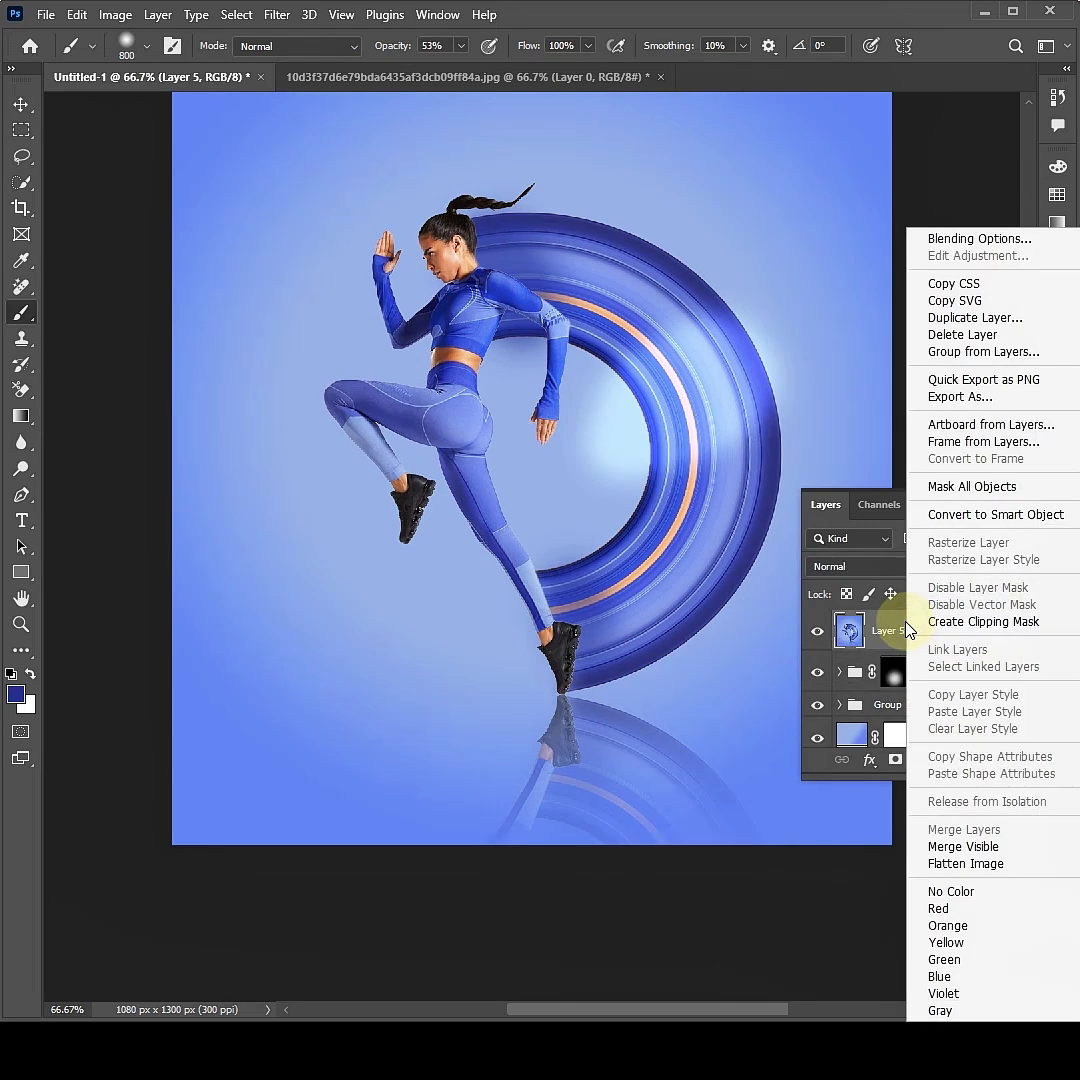
{"action": "left_click", "coordinate": [978, 516]}
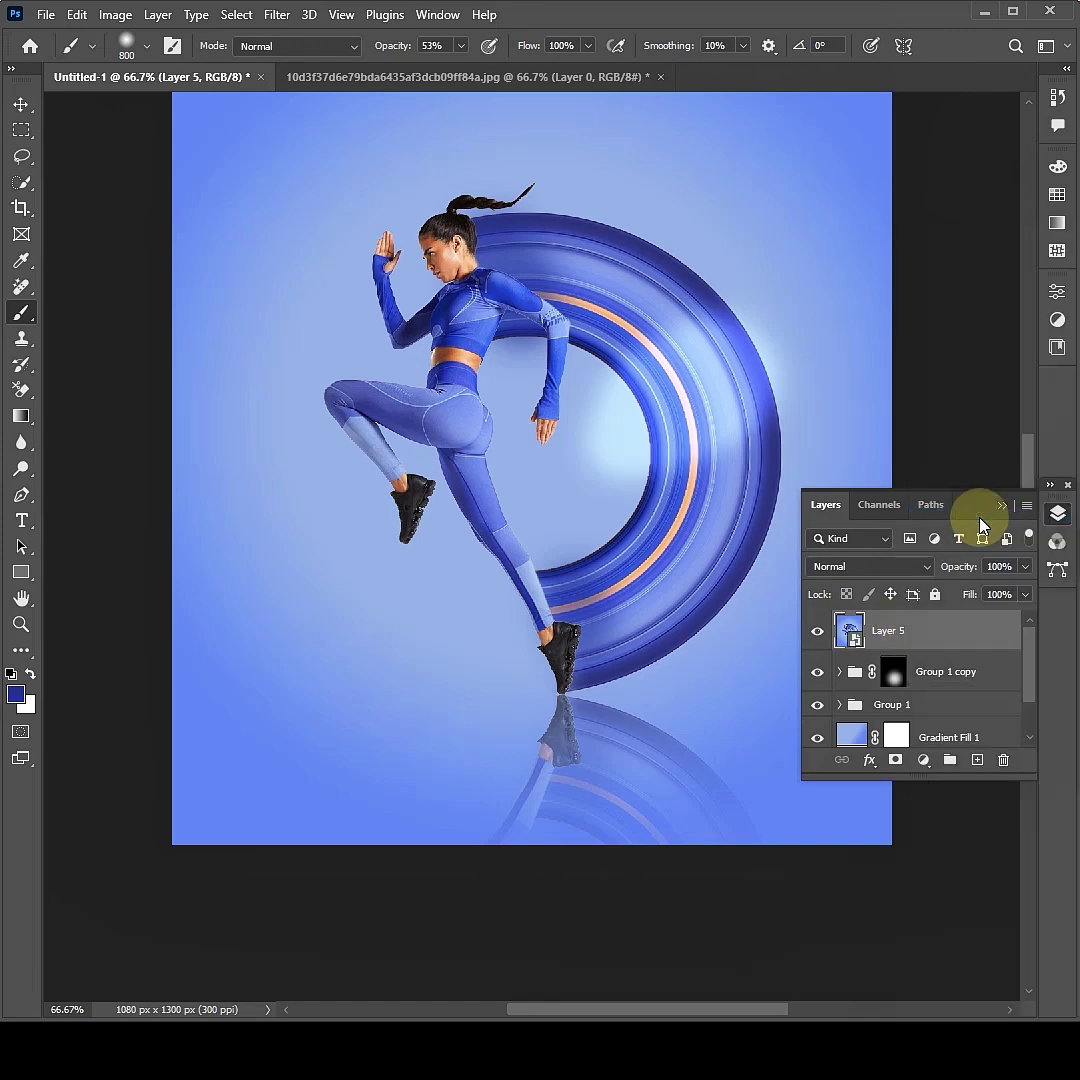
{"action": "left_click", "coordinate": [277, 14]}
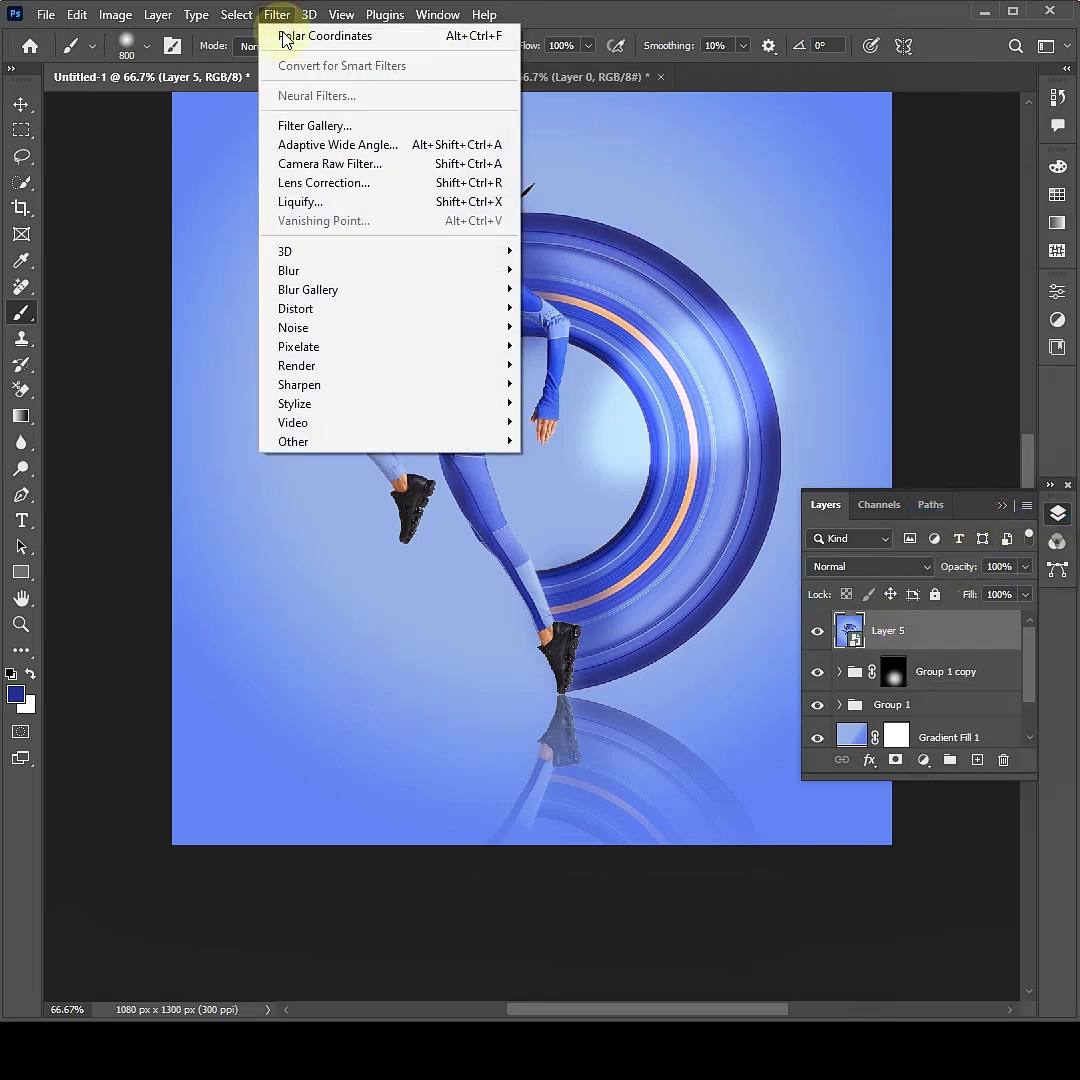
{"action": "left_click", "coordinate": [321, 166]}
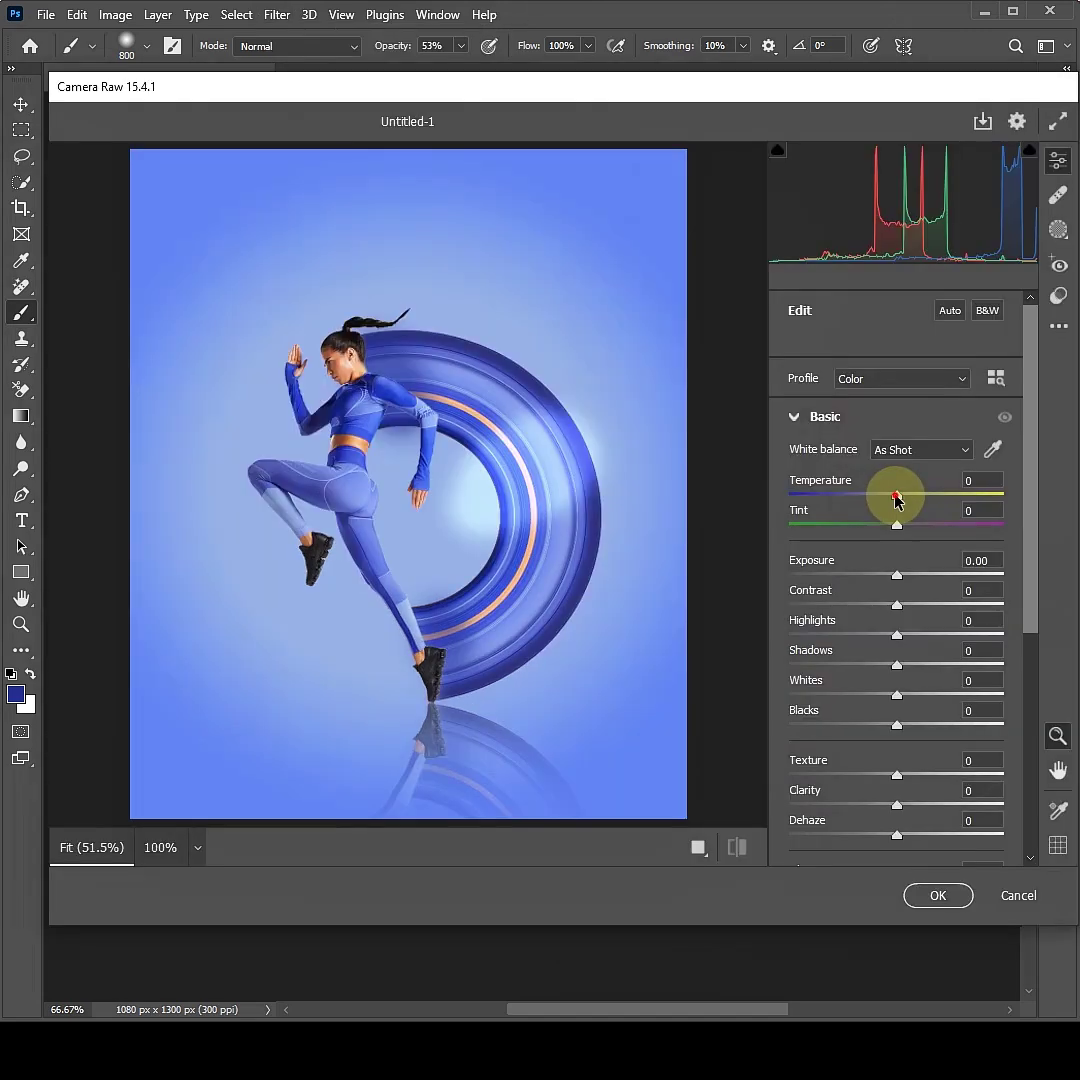
In Camera Raw's Basic panel, cool Temperature to -26 and lift Shadows to +4
{"action": "left_click_drag", "start_coordinate": [897, 494], "coordinate": [918, 533]}
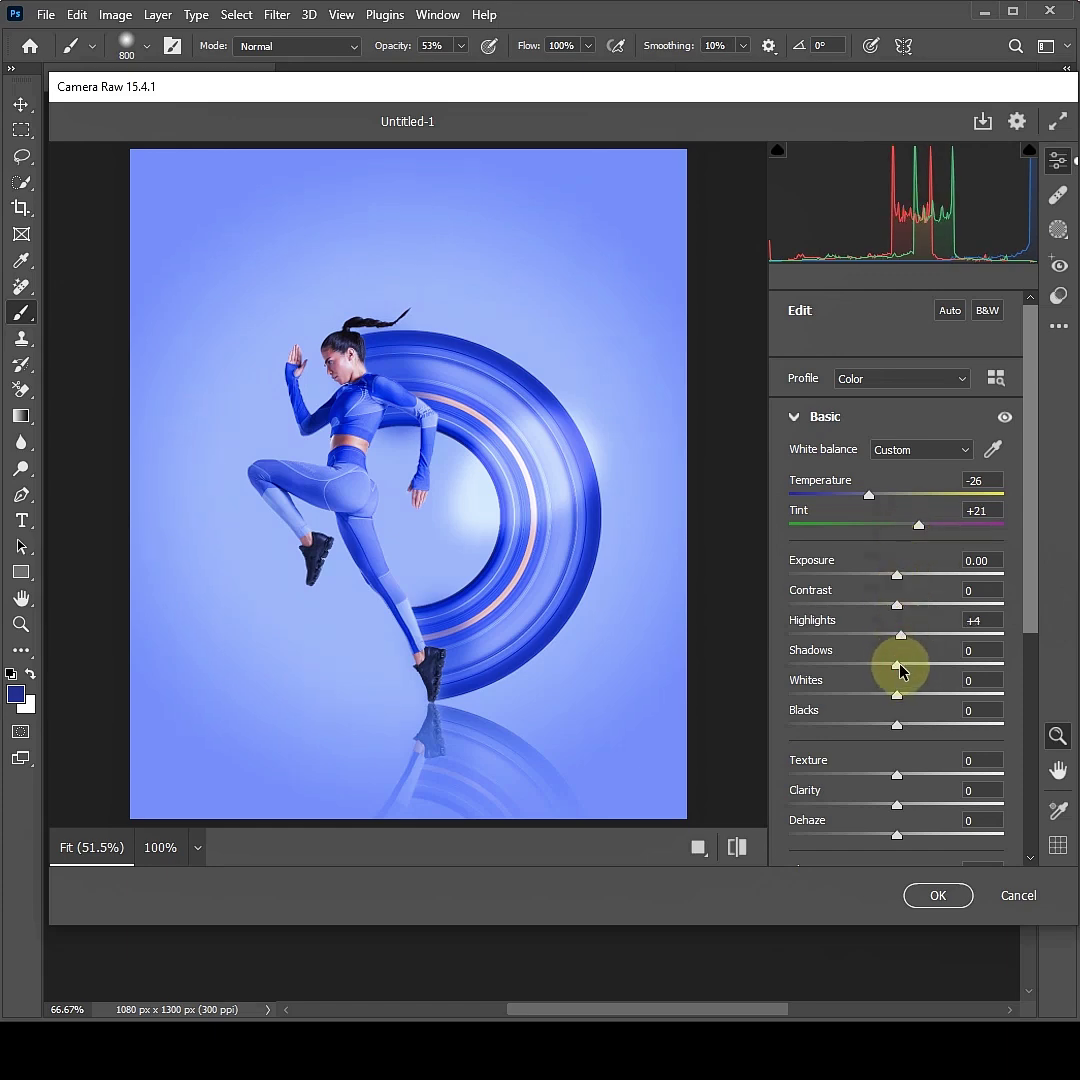
{"action": "left_click_drag", "start_coordinate": [900, 669], "coordinate": [904, 668]}
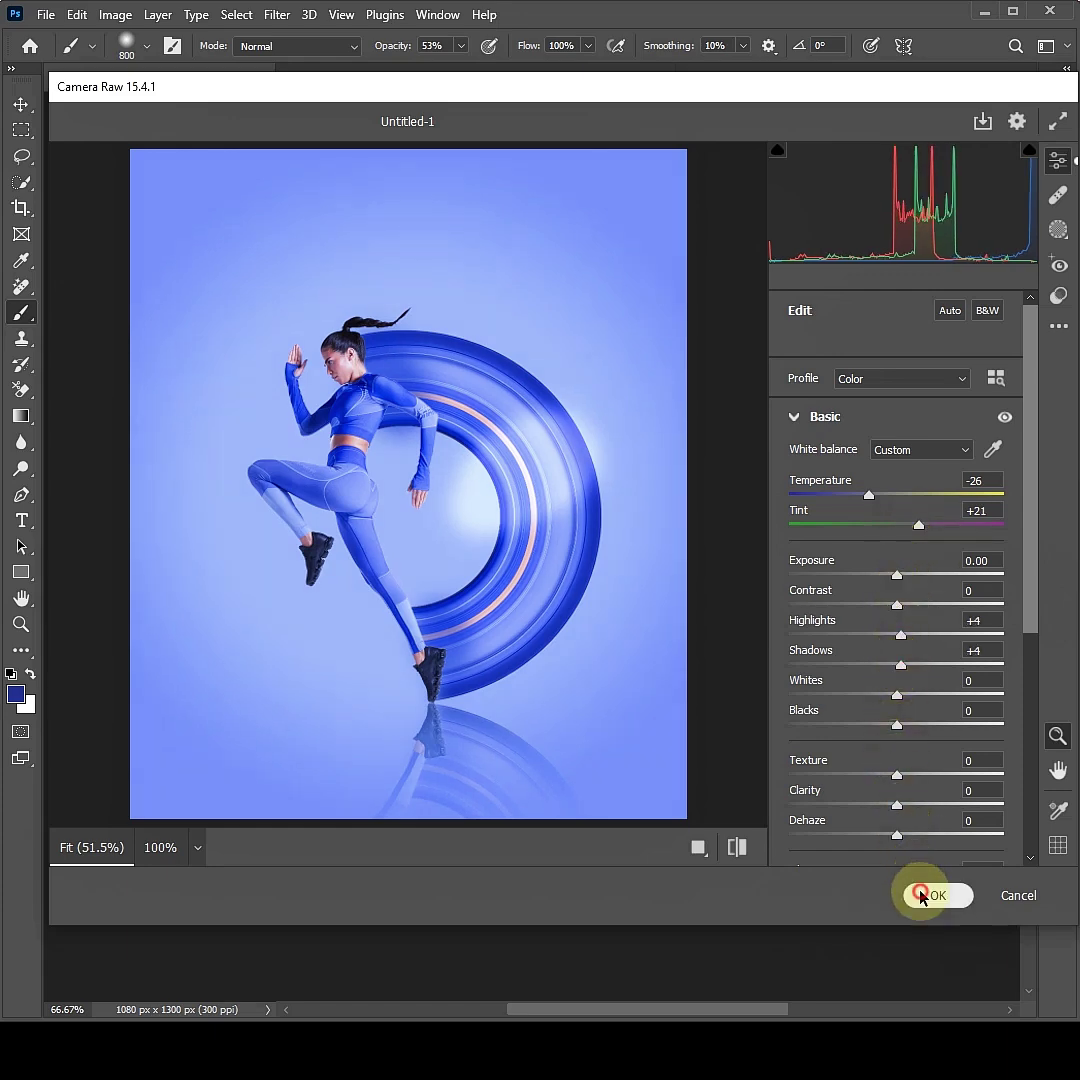